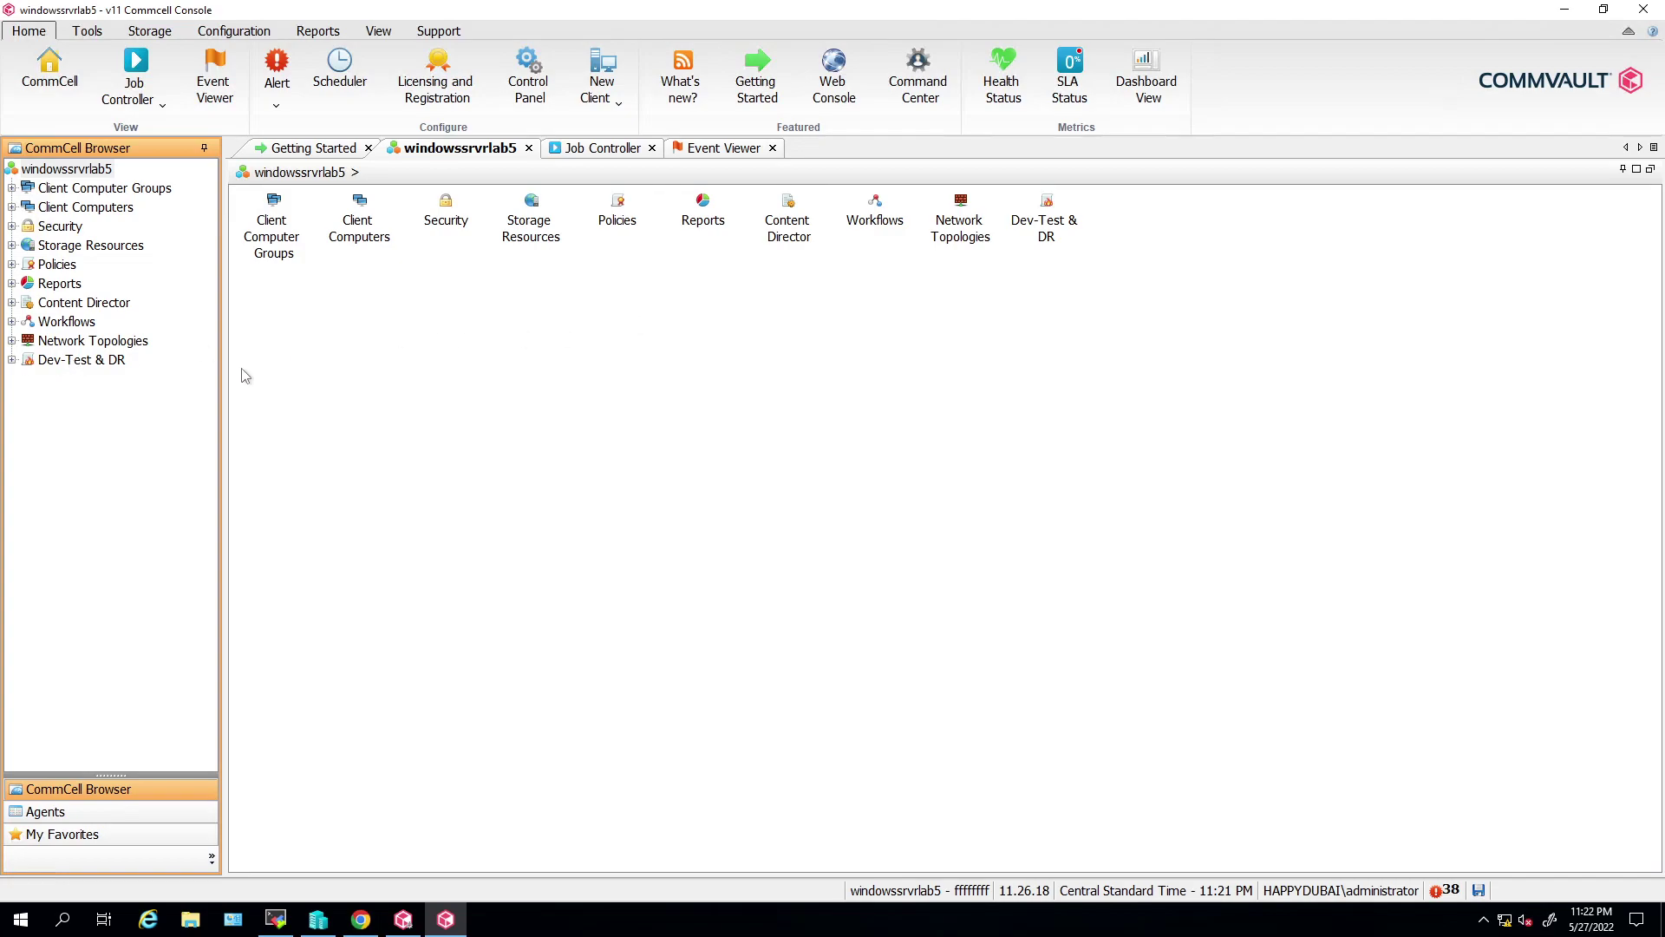
Step: Open AbuDhabi Client Group's Client Computers list, showing its four clients including windowssrvrlab4 and windowssrvrlab5
{"action": "left_click", "coordinate": [131, 415]}
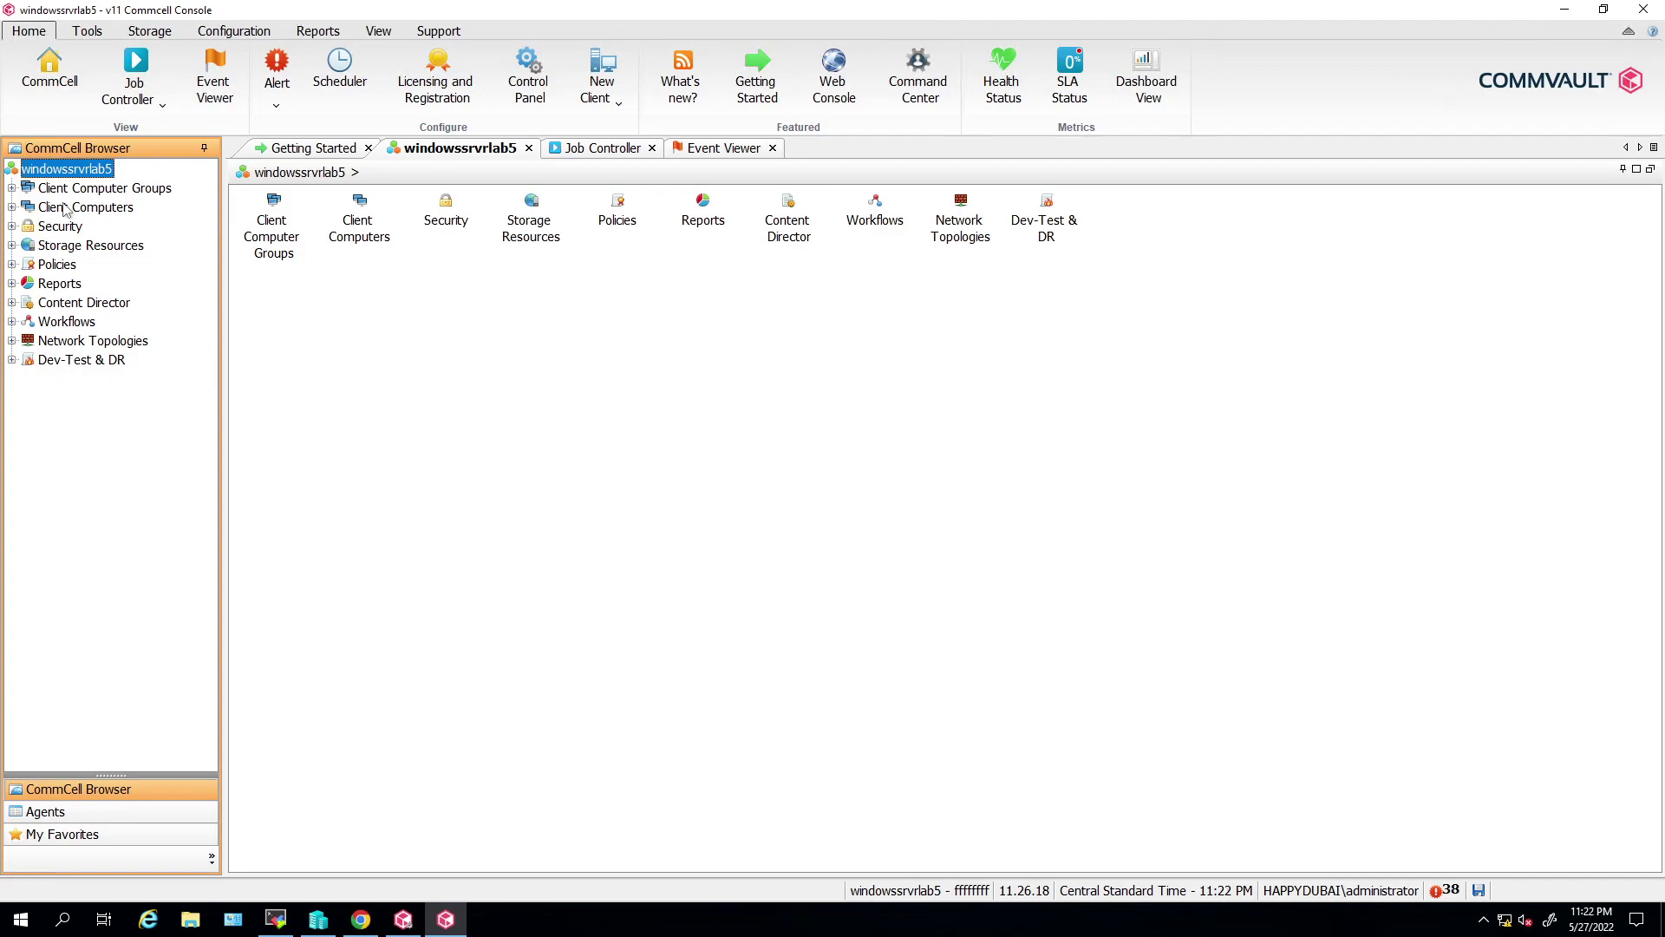
{"action": "double_click", "coordinate": [87, 188]}
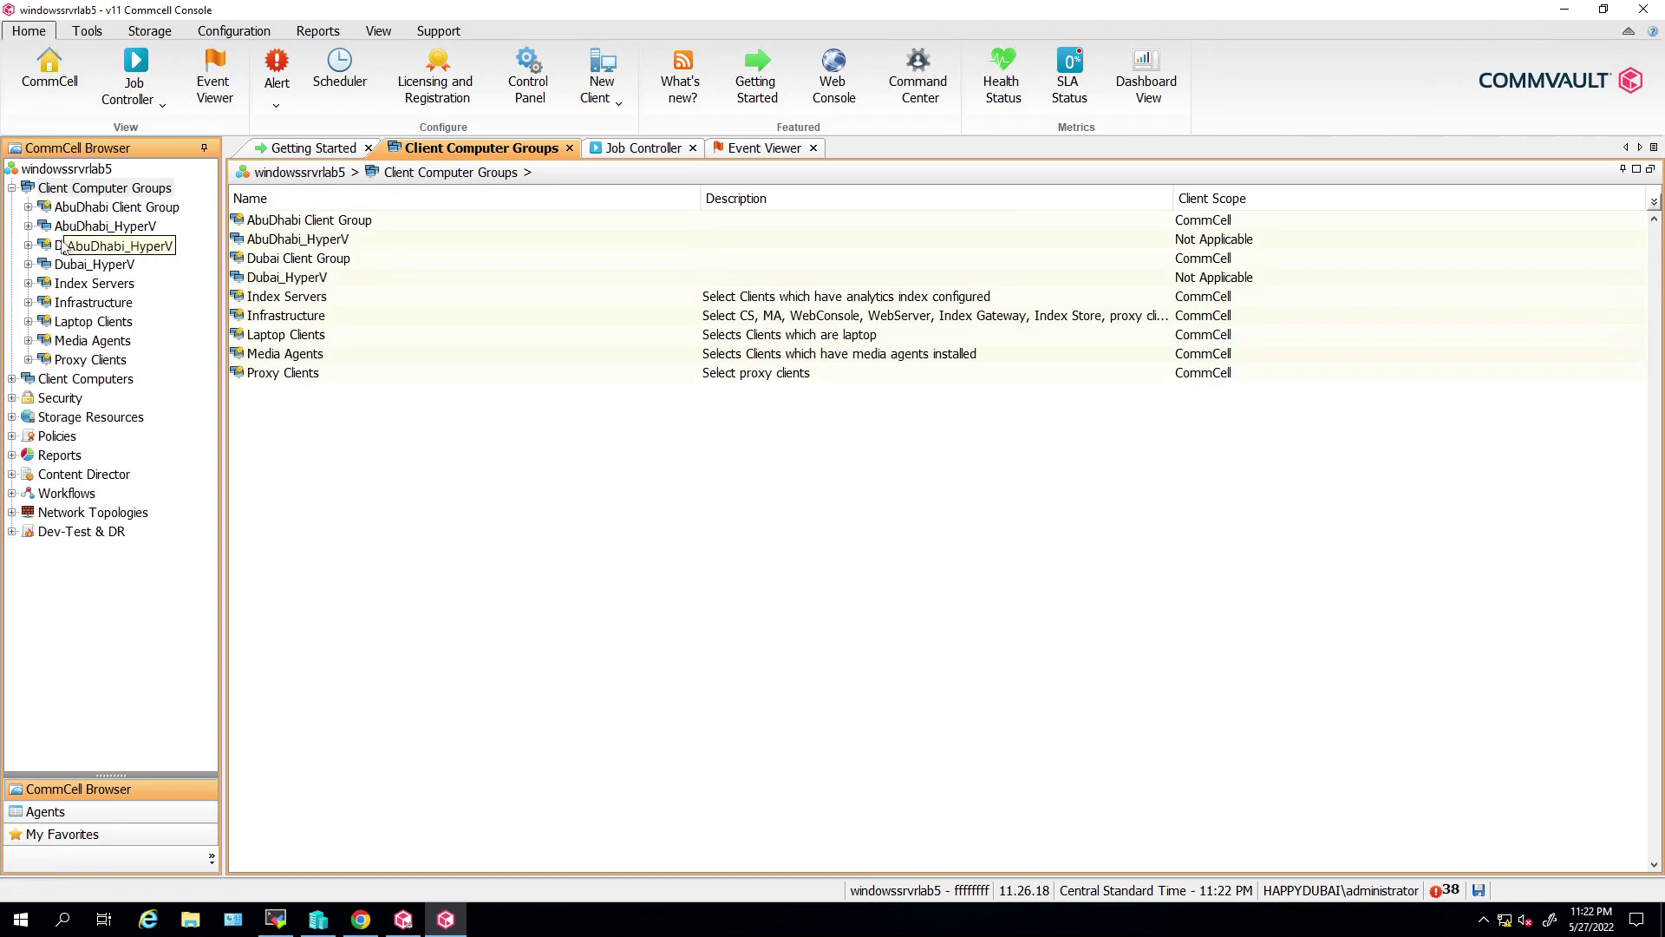
{"action": "double_click", "coordinate": [87, 208]}
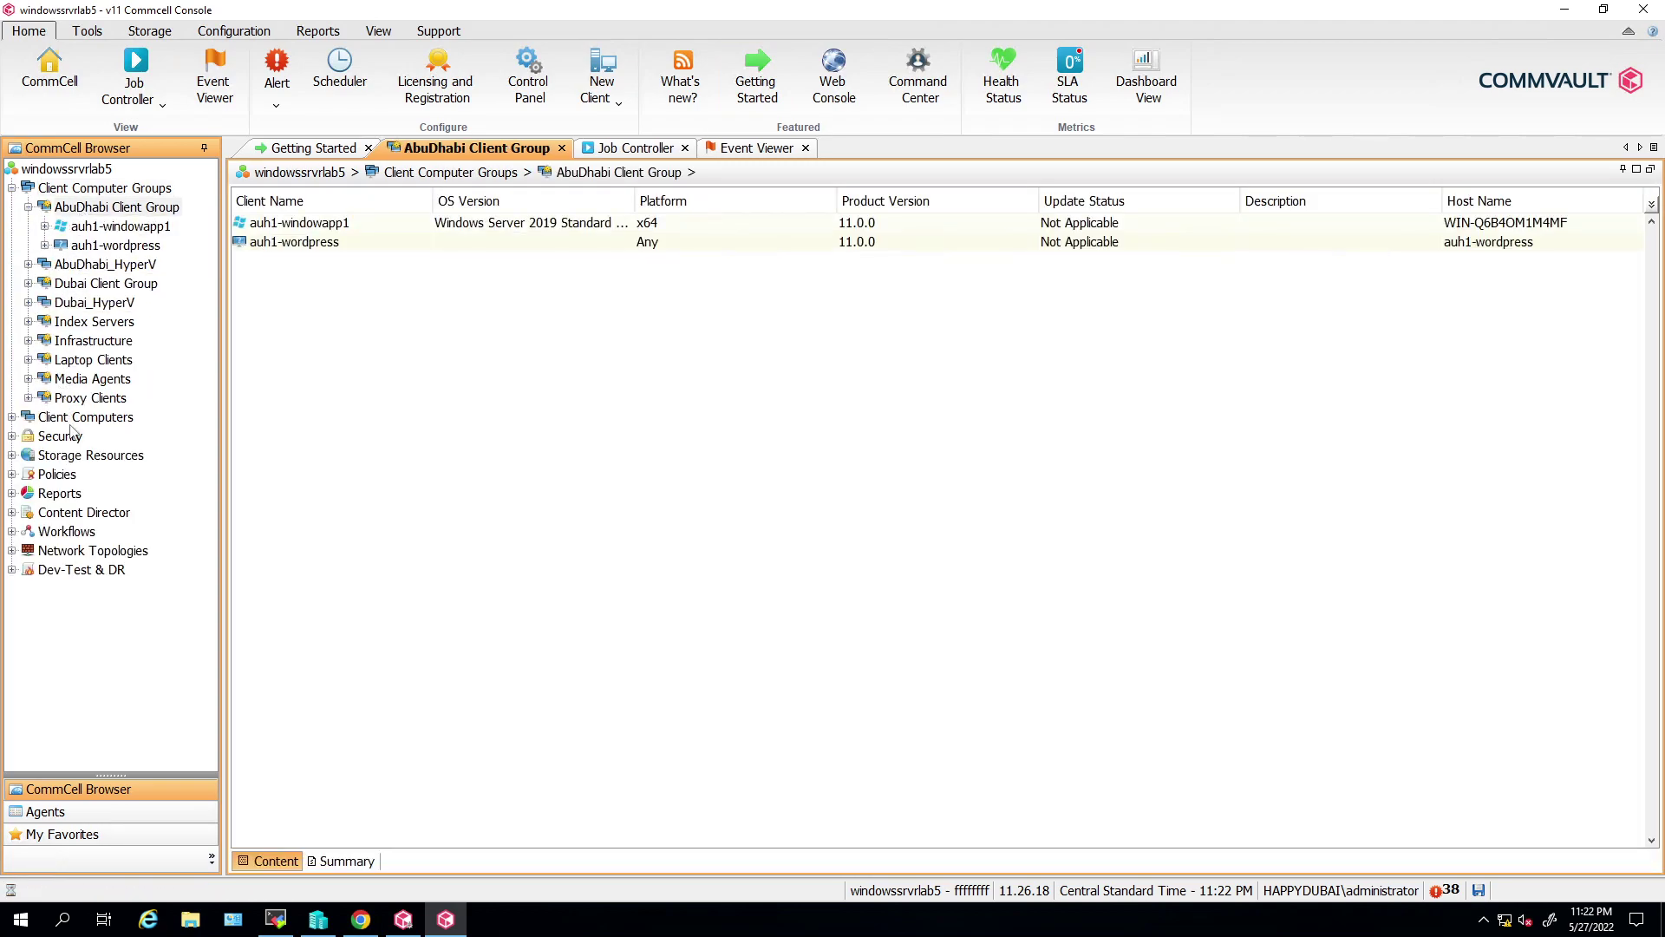
{"action": "double_click", "coordinate": [78, 417]}
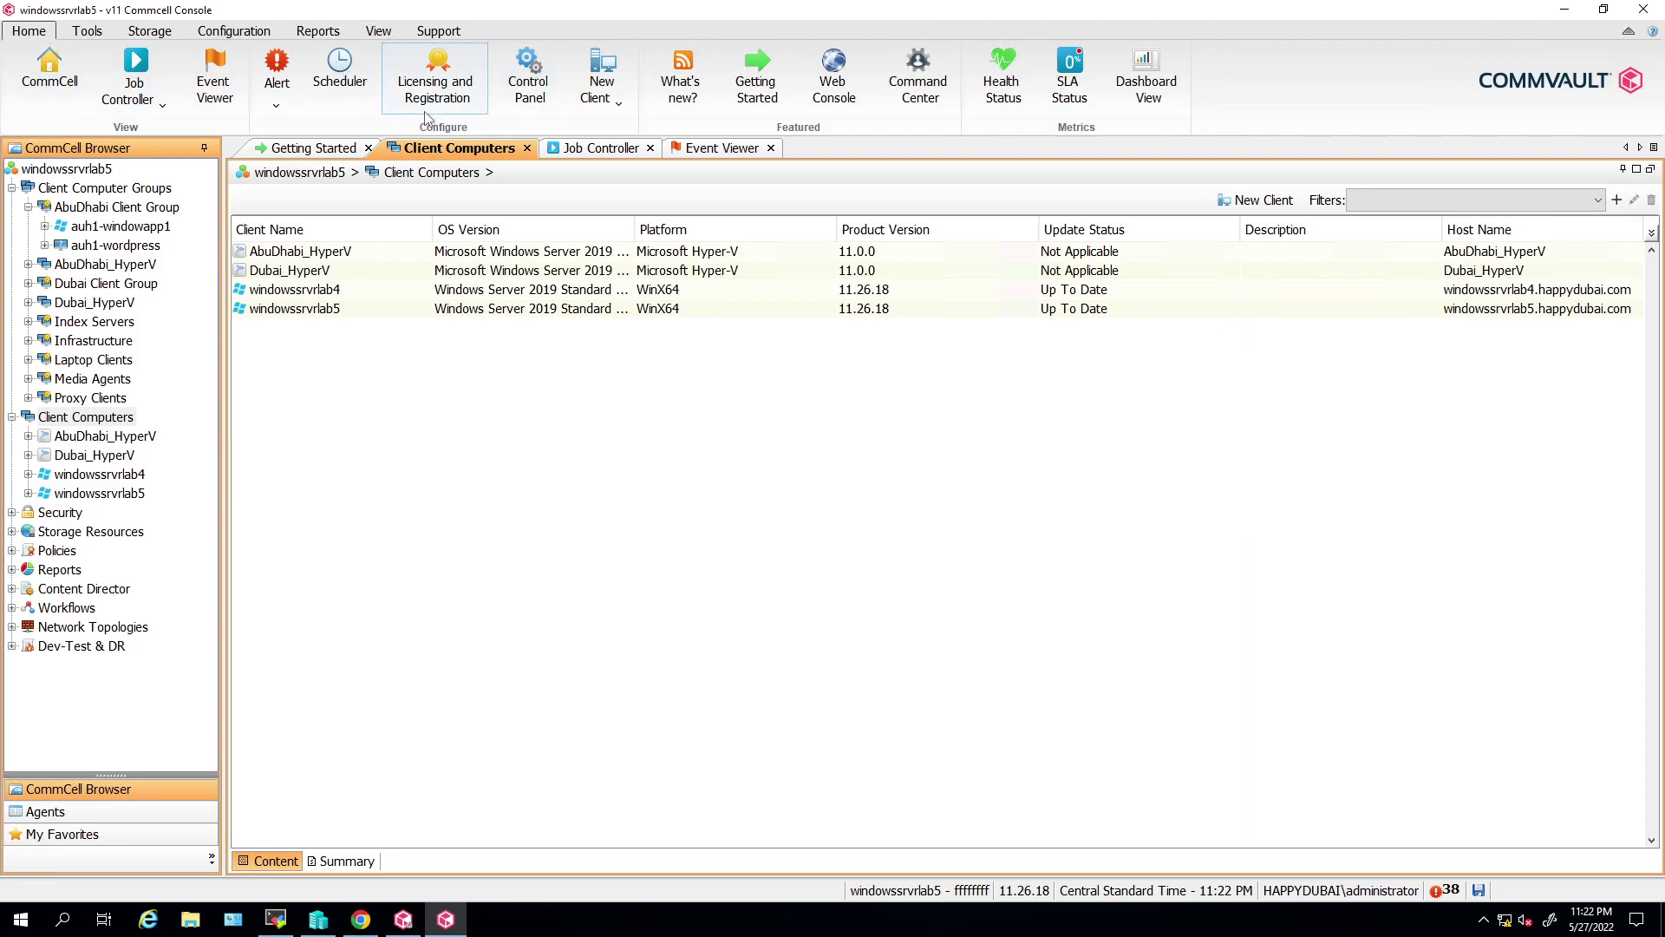
{"action": "left_click", "coordinate": [529, 85]}
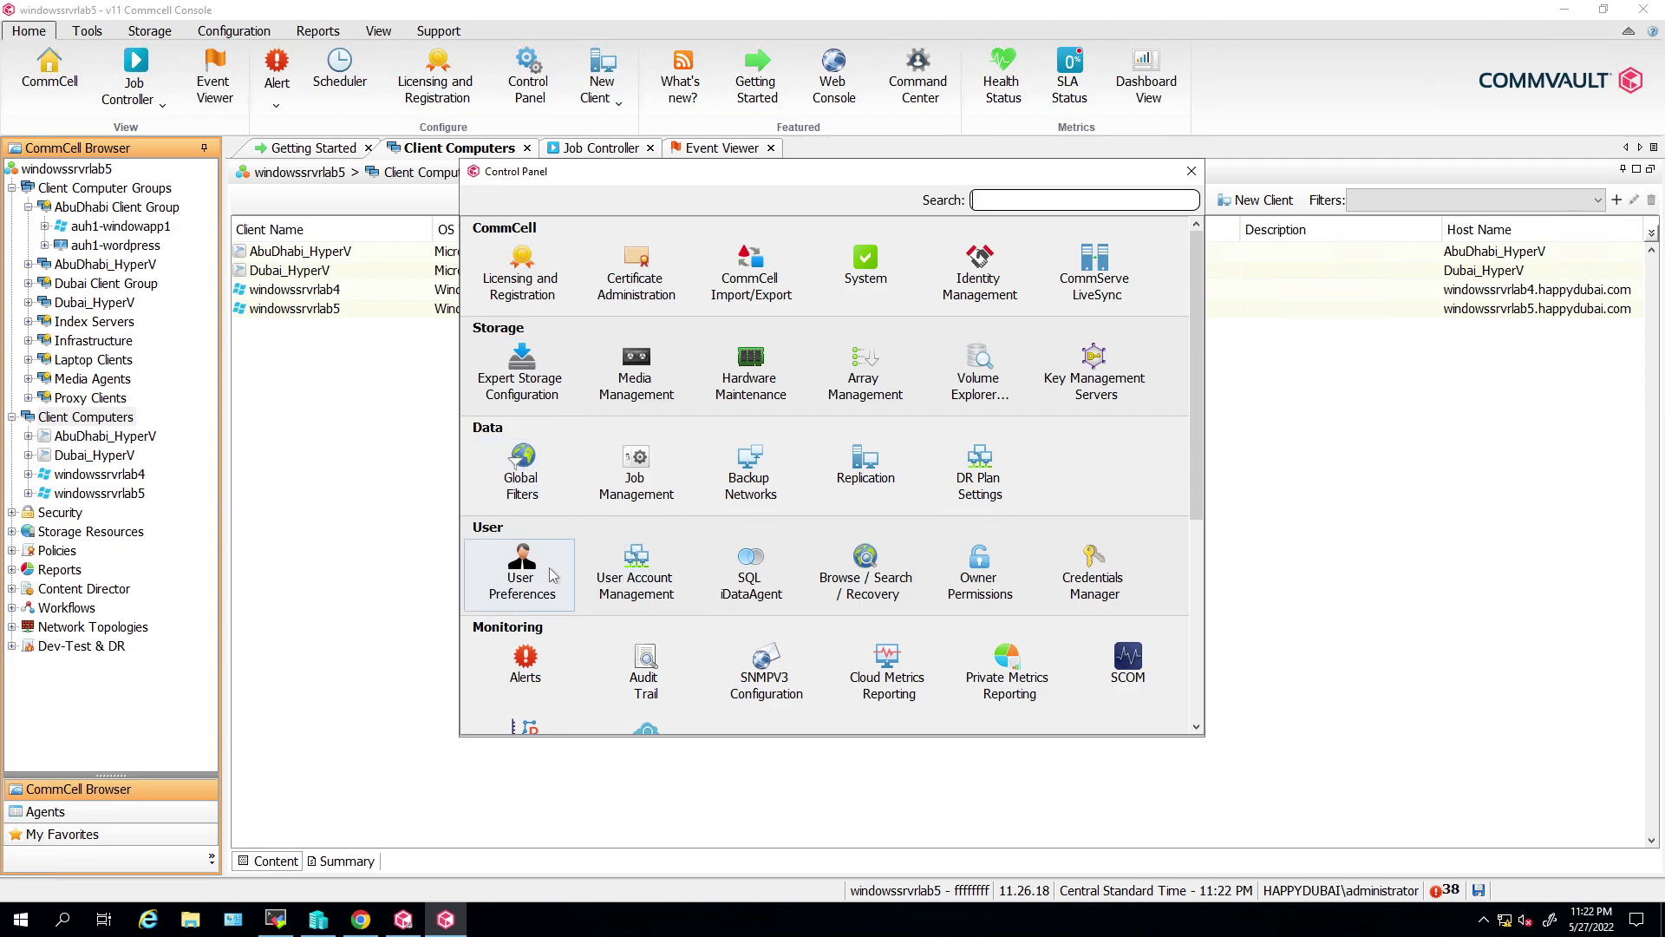
{"action": "left_click", "coordinate": [525, 571]}
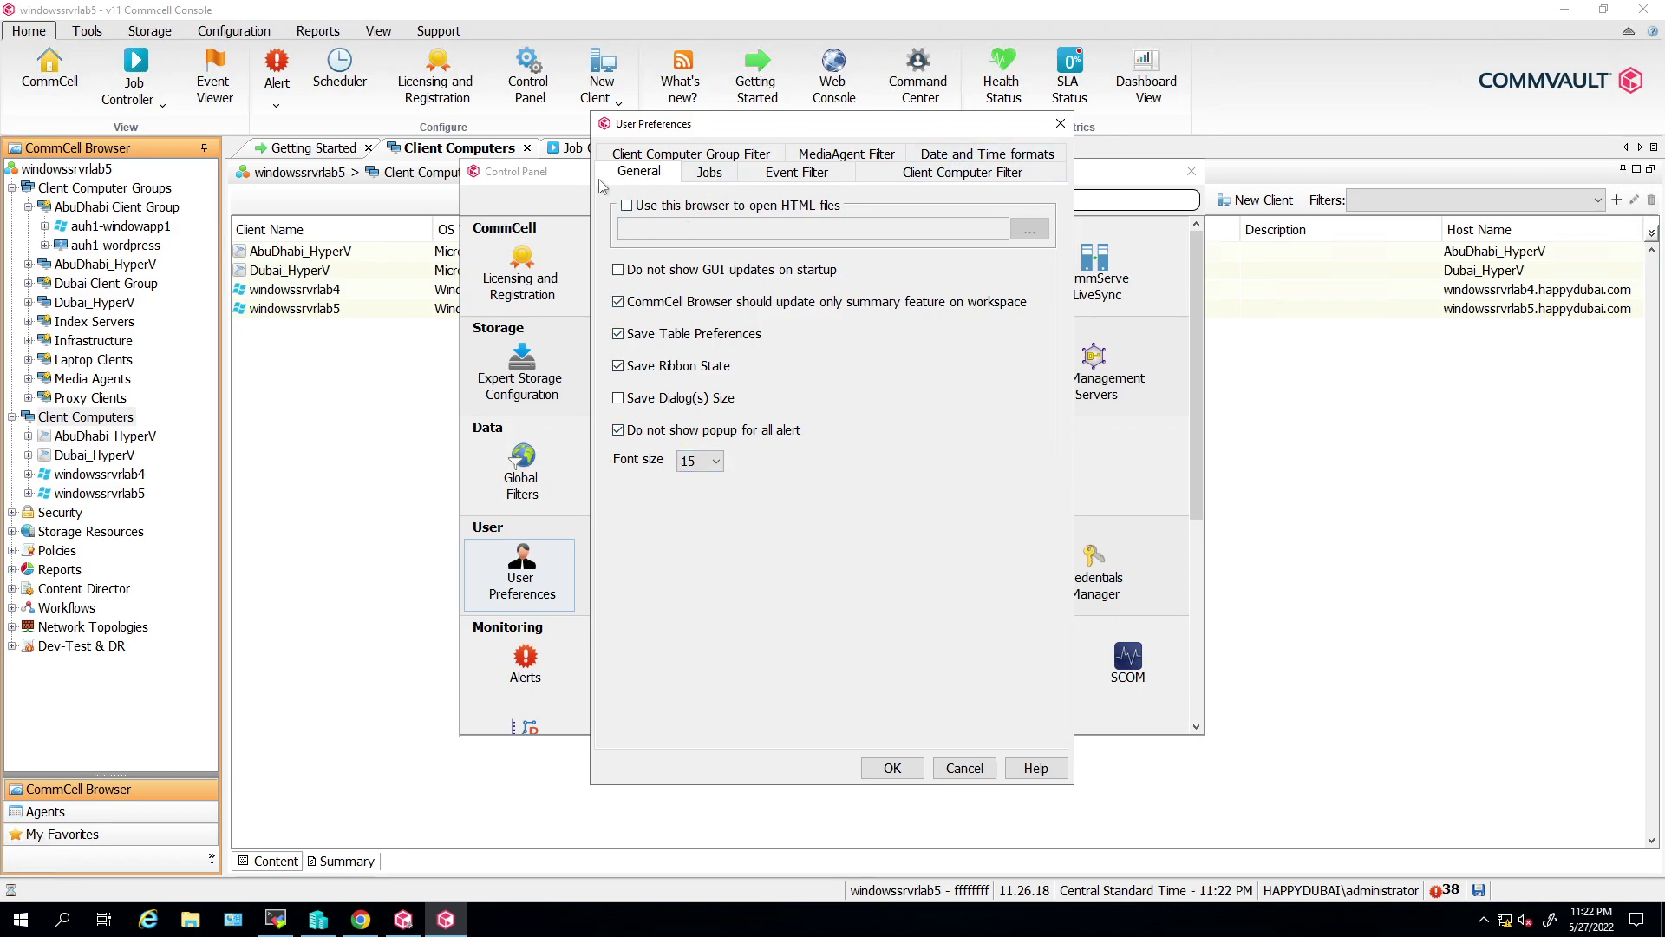
{"action": "left_click_drag", "start_coordinate": [591, 114], "coordinate": [280, 122]}
{"action": "left_click_drag", "start_coordinate": [428, 140], "coordinate": [481, 102]}
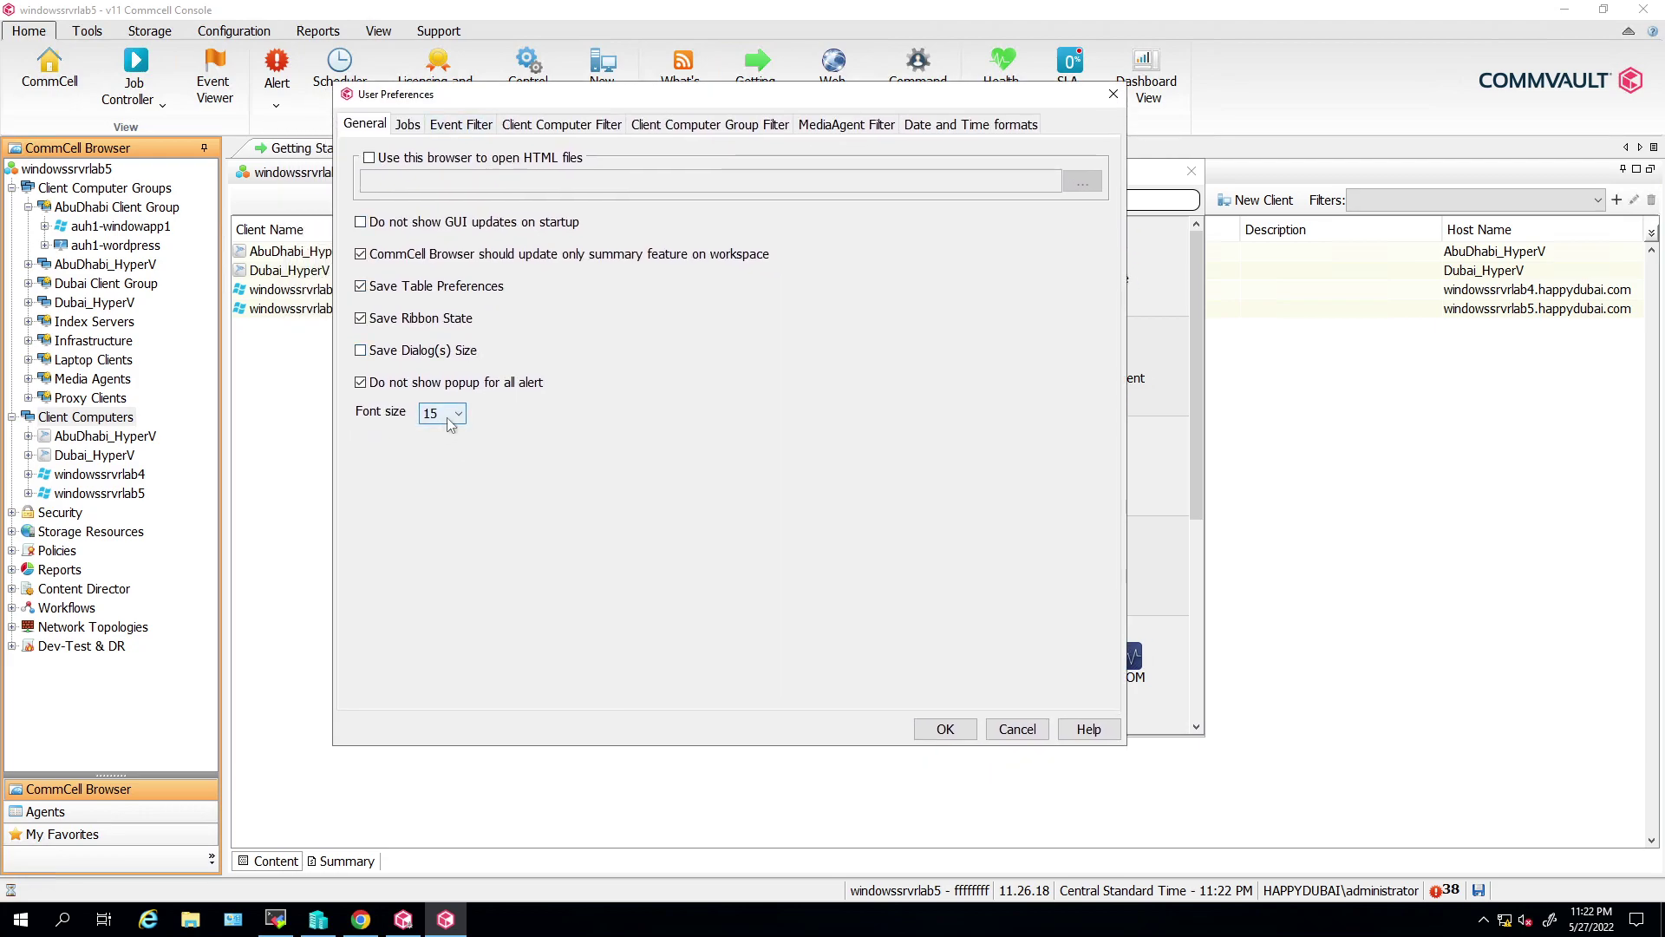
{"action": "left_click", "coordinate": [449, 415]}
{"action": "left_click", "coordinate": [444, 501]}
{"action": "left_click", "coordinate": [449, 414]}
{"action": "left_click", "coordinate": [438, 469]}
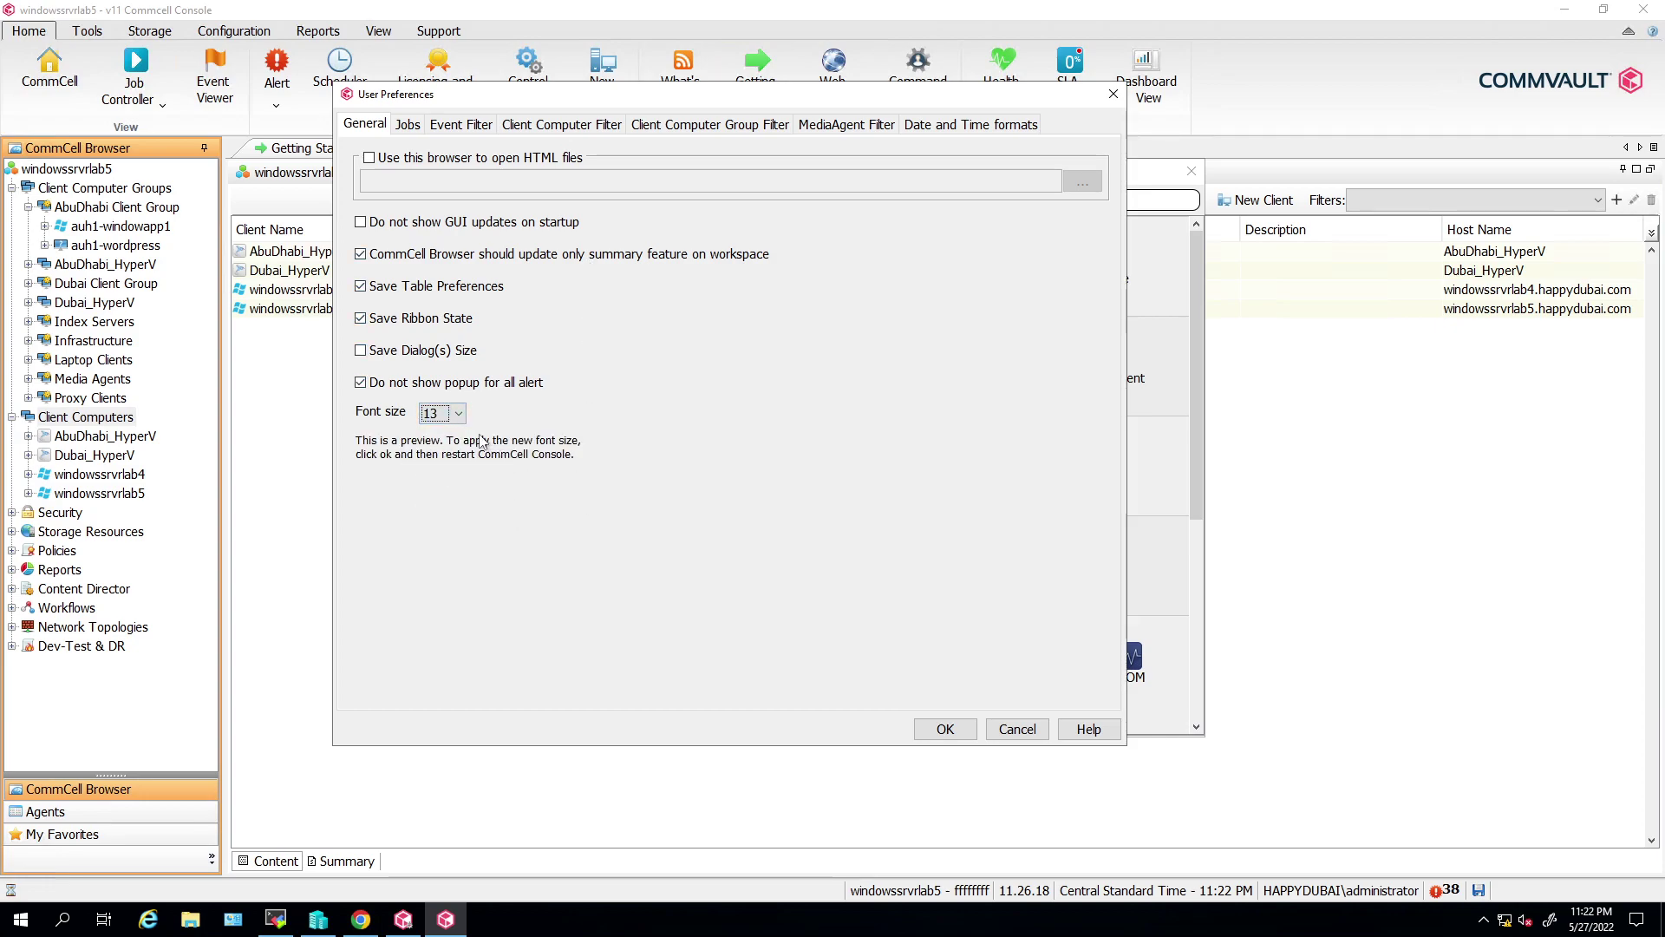
{"action": "left_click", "coordinate": [449, 414]}
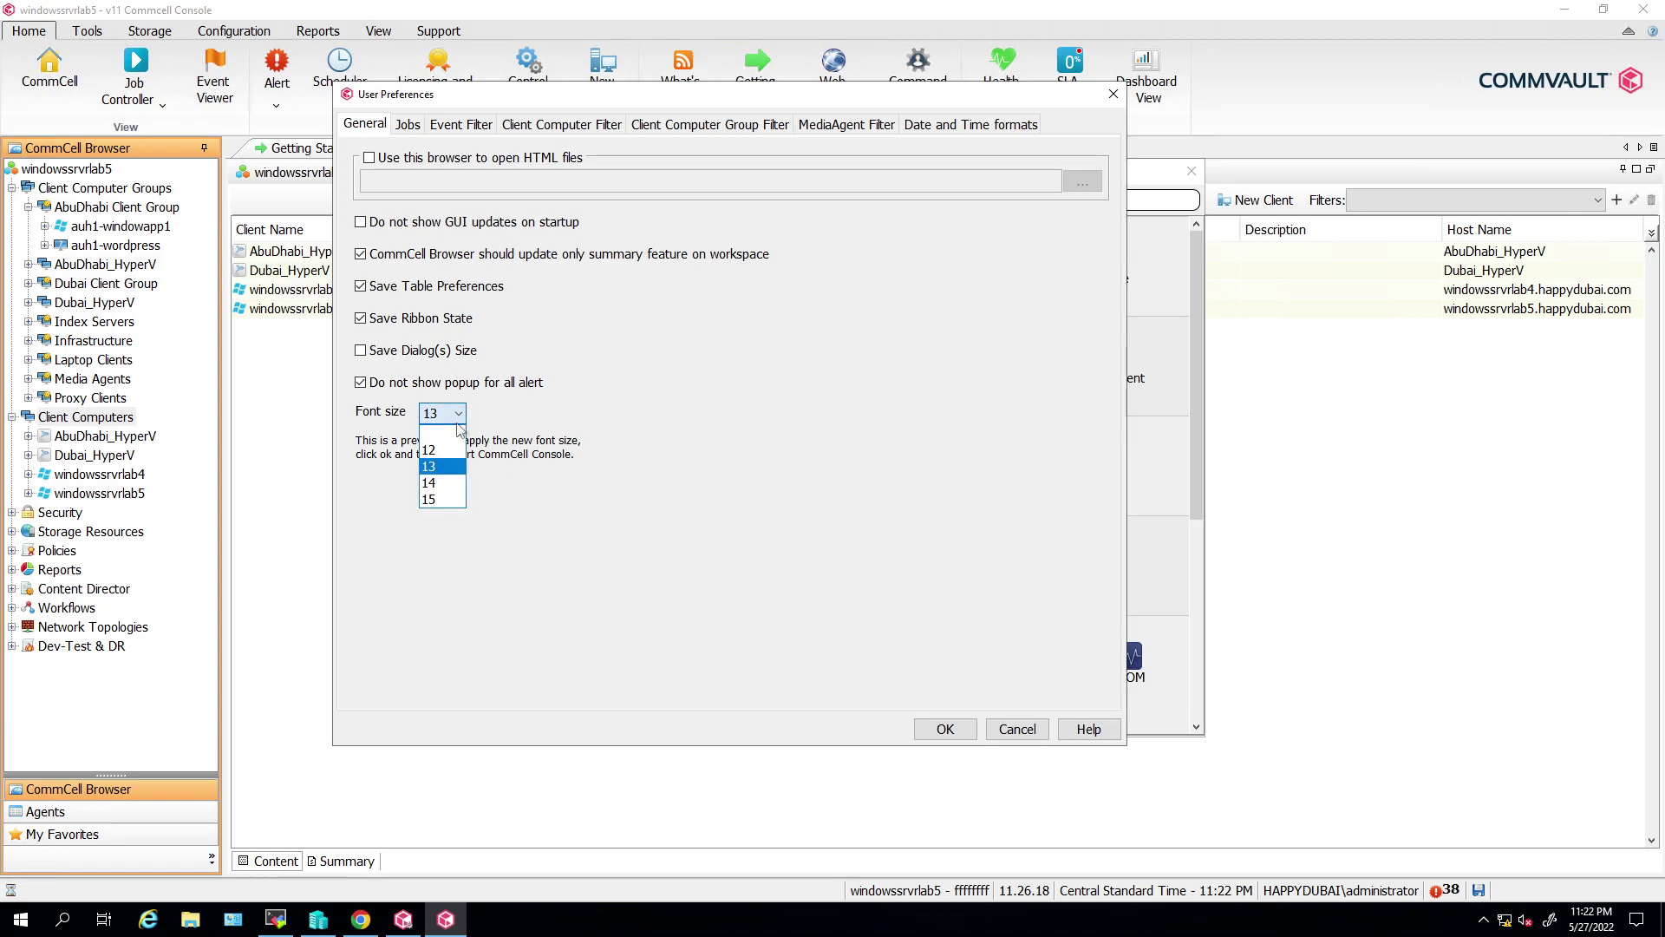
{"action": "left_click", "coordinate": [451, 500]}
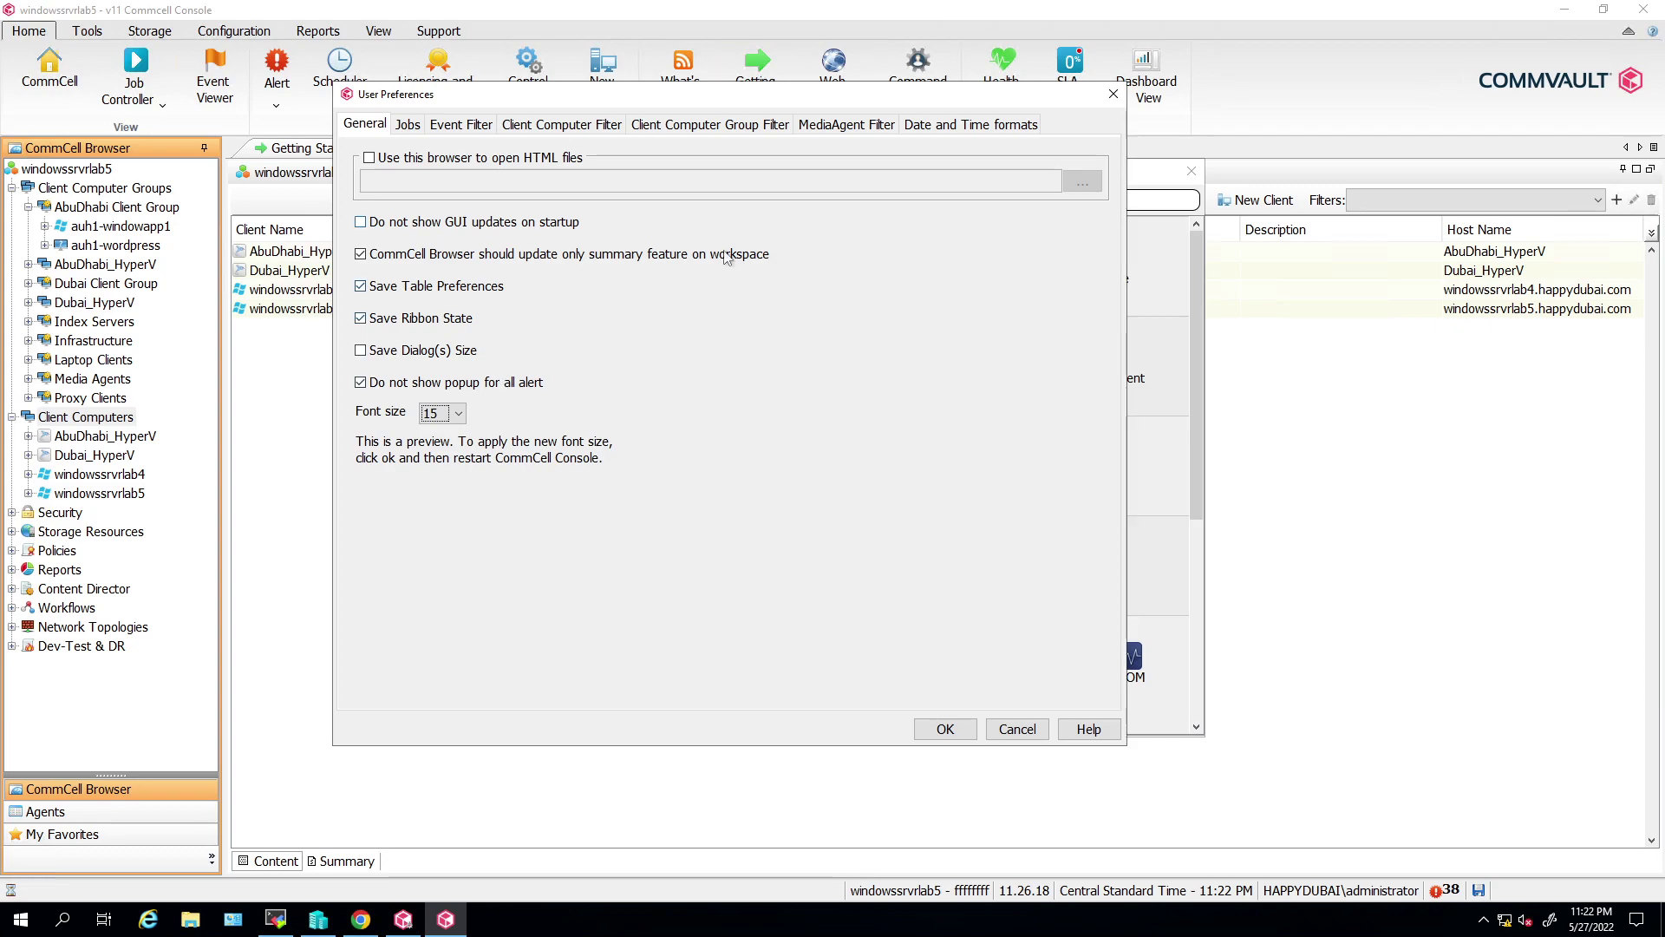
{"action": "left_click", "coordinate": [1113, 93]}
Step: Close the Control Panel and collapse AbuDhabi Client Group, keeping the four-client list in view
{"action": "left_click", "coordinate": [1191, 171]}
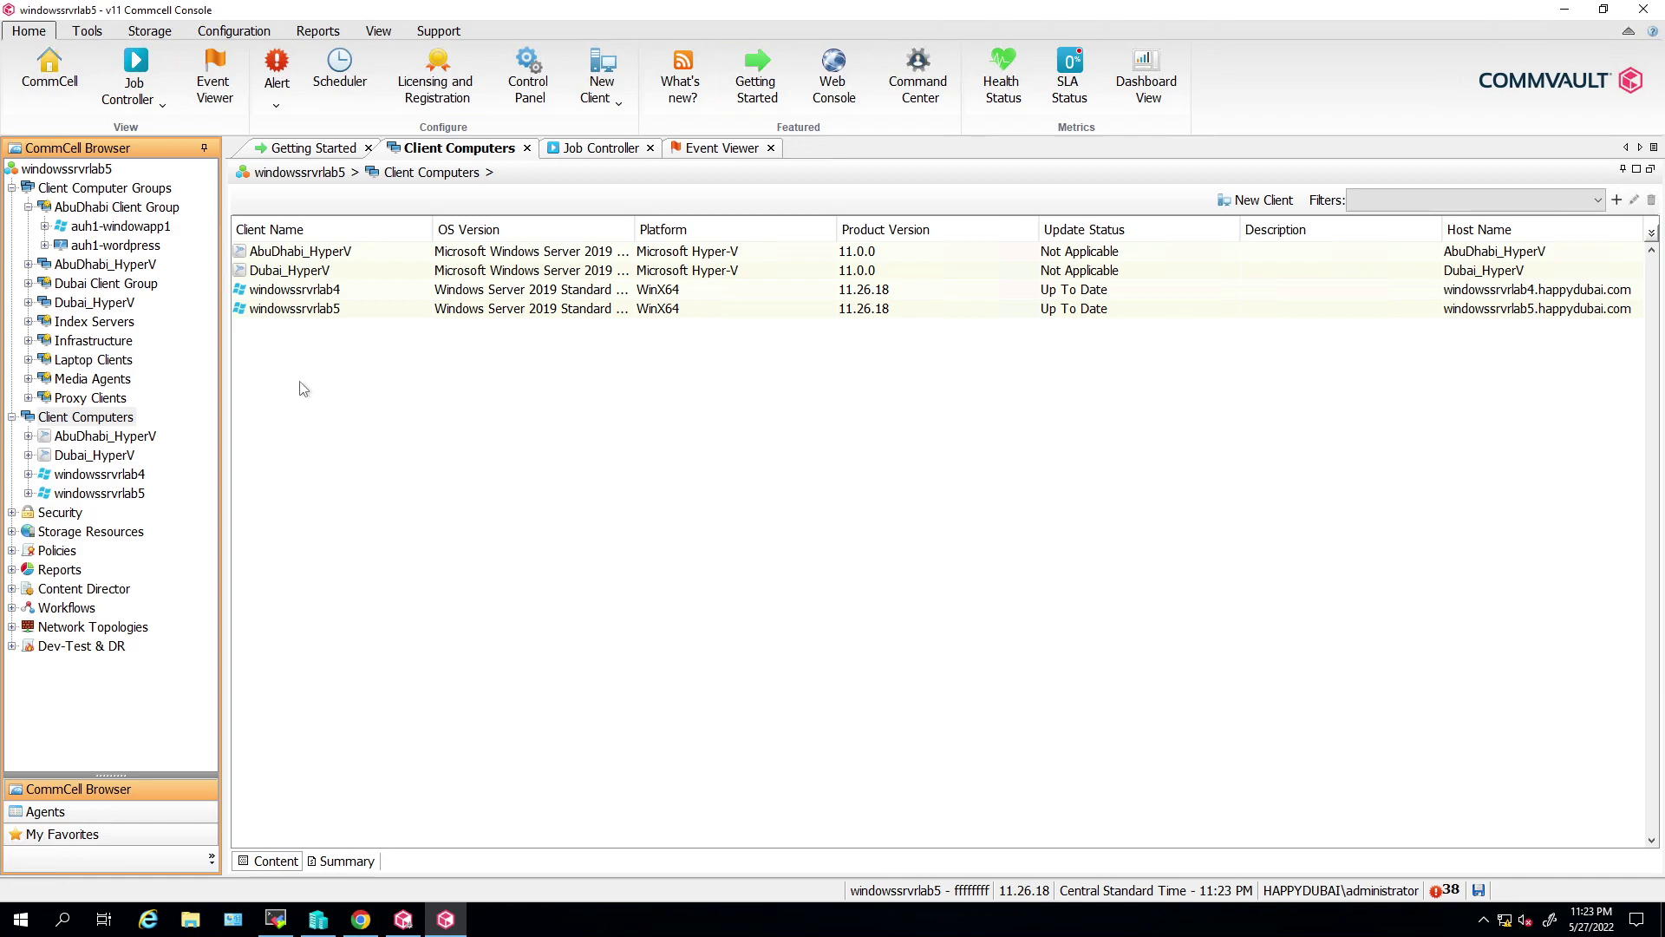
{"action": "left_click", "coordinate": [28, 208]}
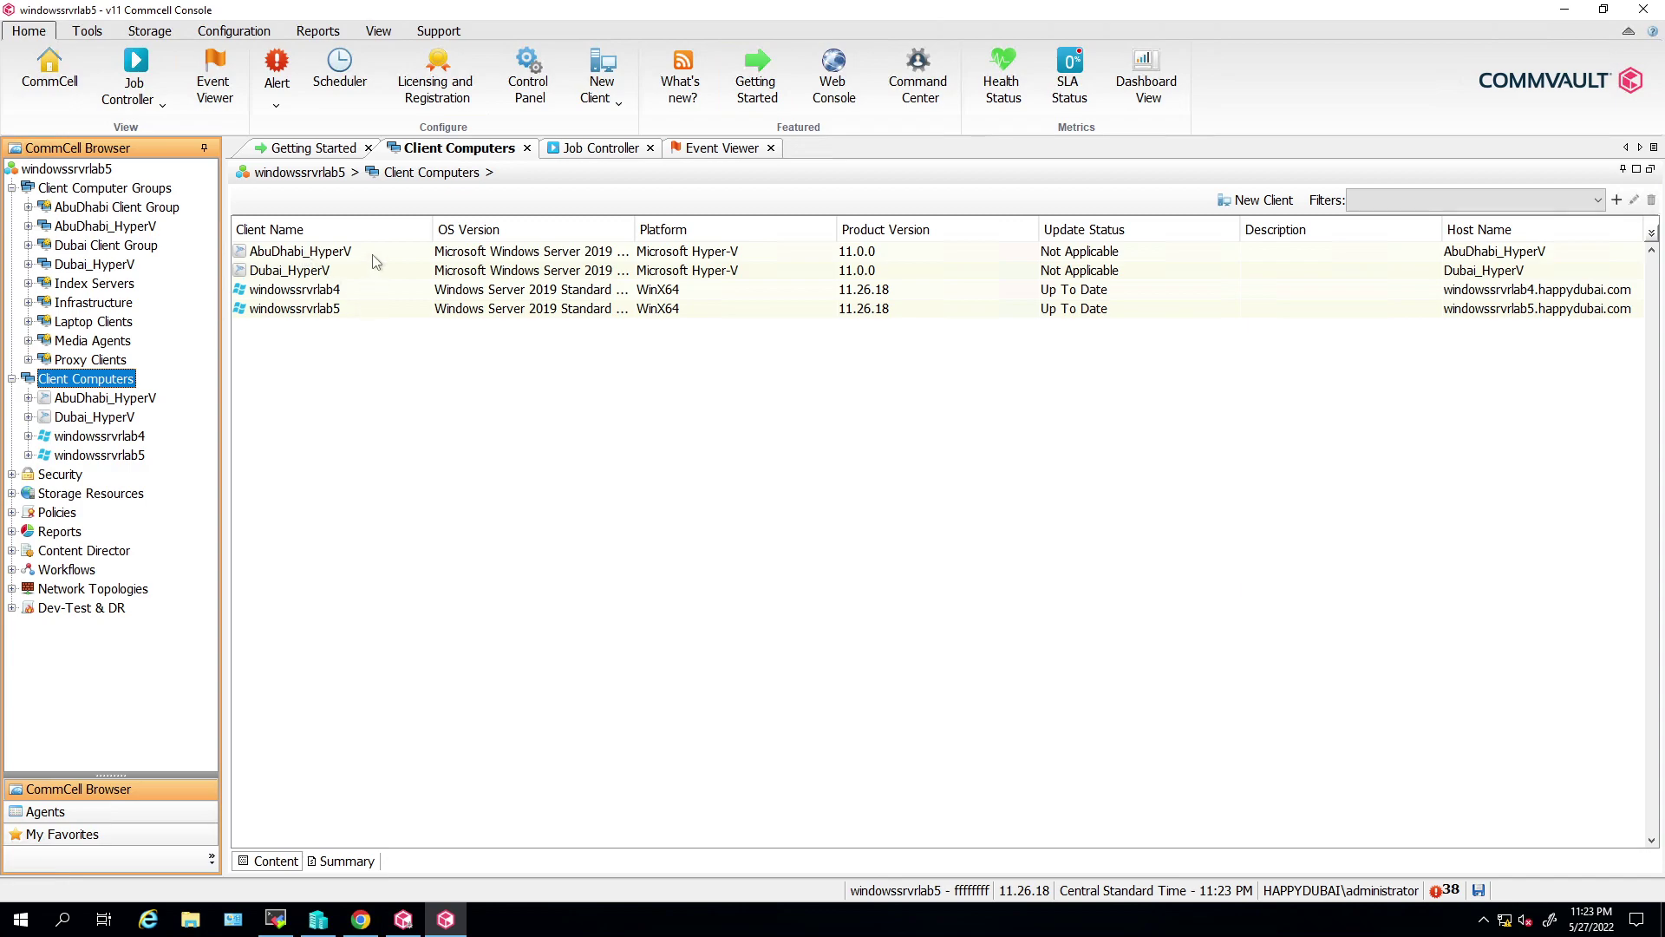
{"action": "left_click", "coordinate": [605, 153]}
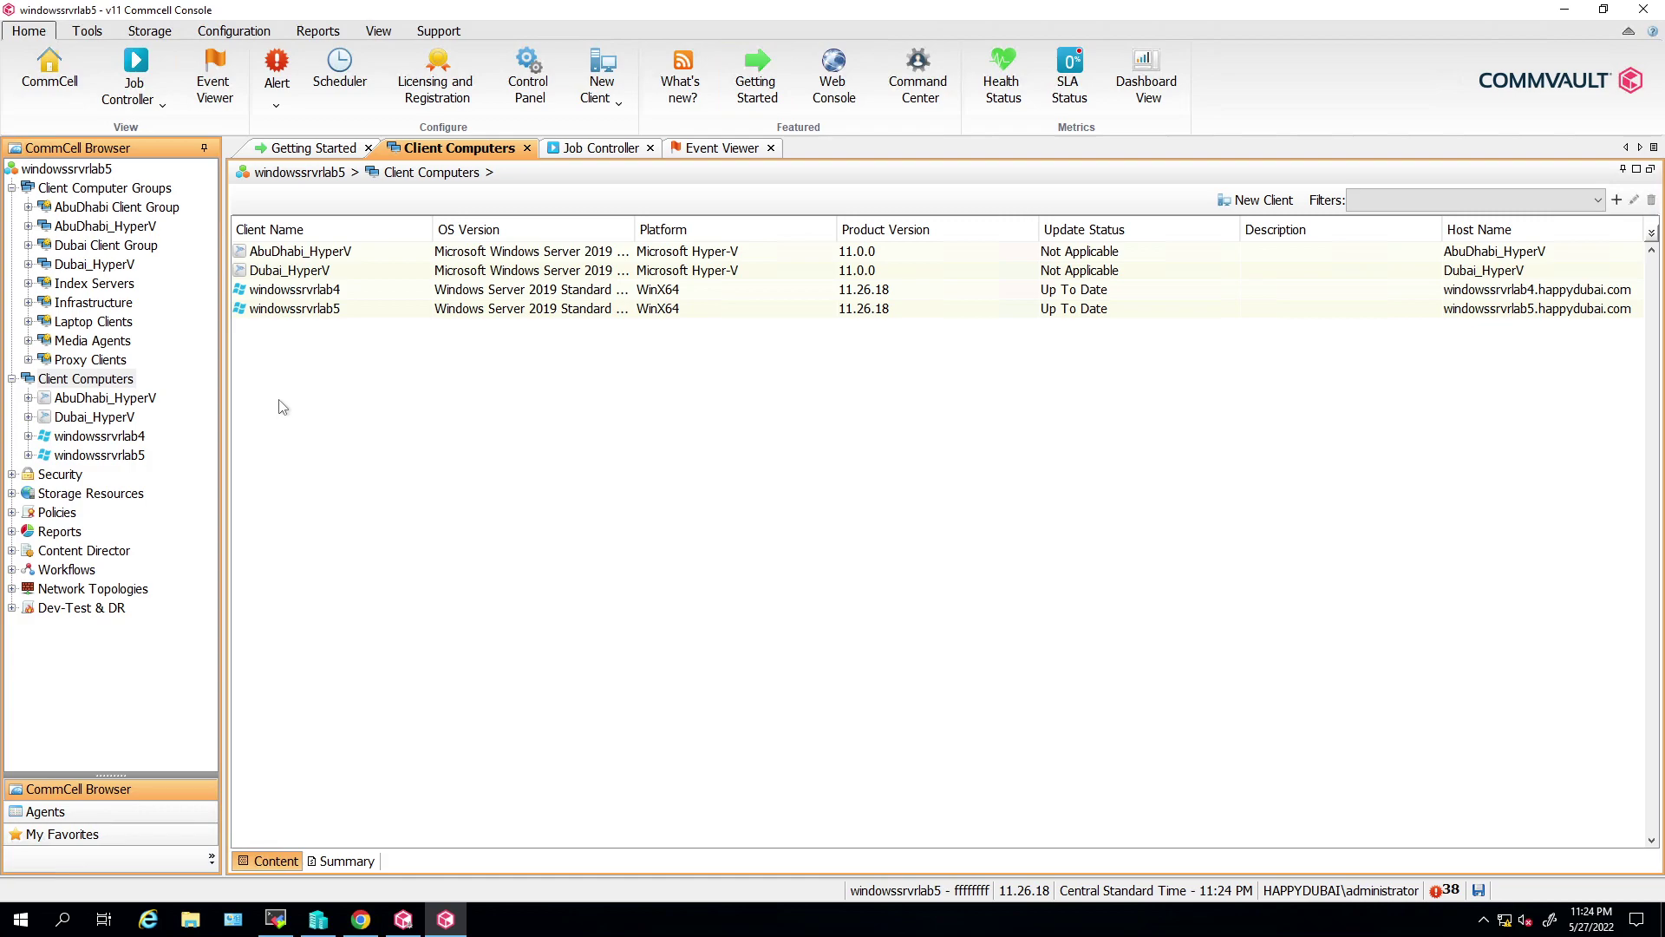
Step: Reopen and collapse AbuDhabi Client Group, then display the nine Client Computer Groups
{"action": "double_click", "coordinate": [108, 210]}
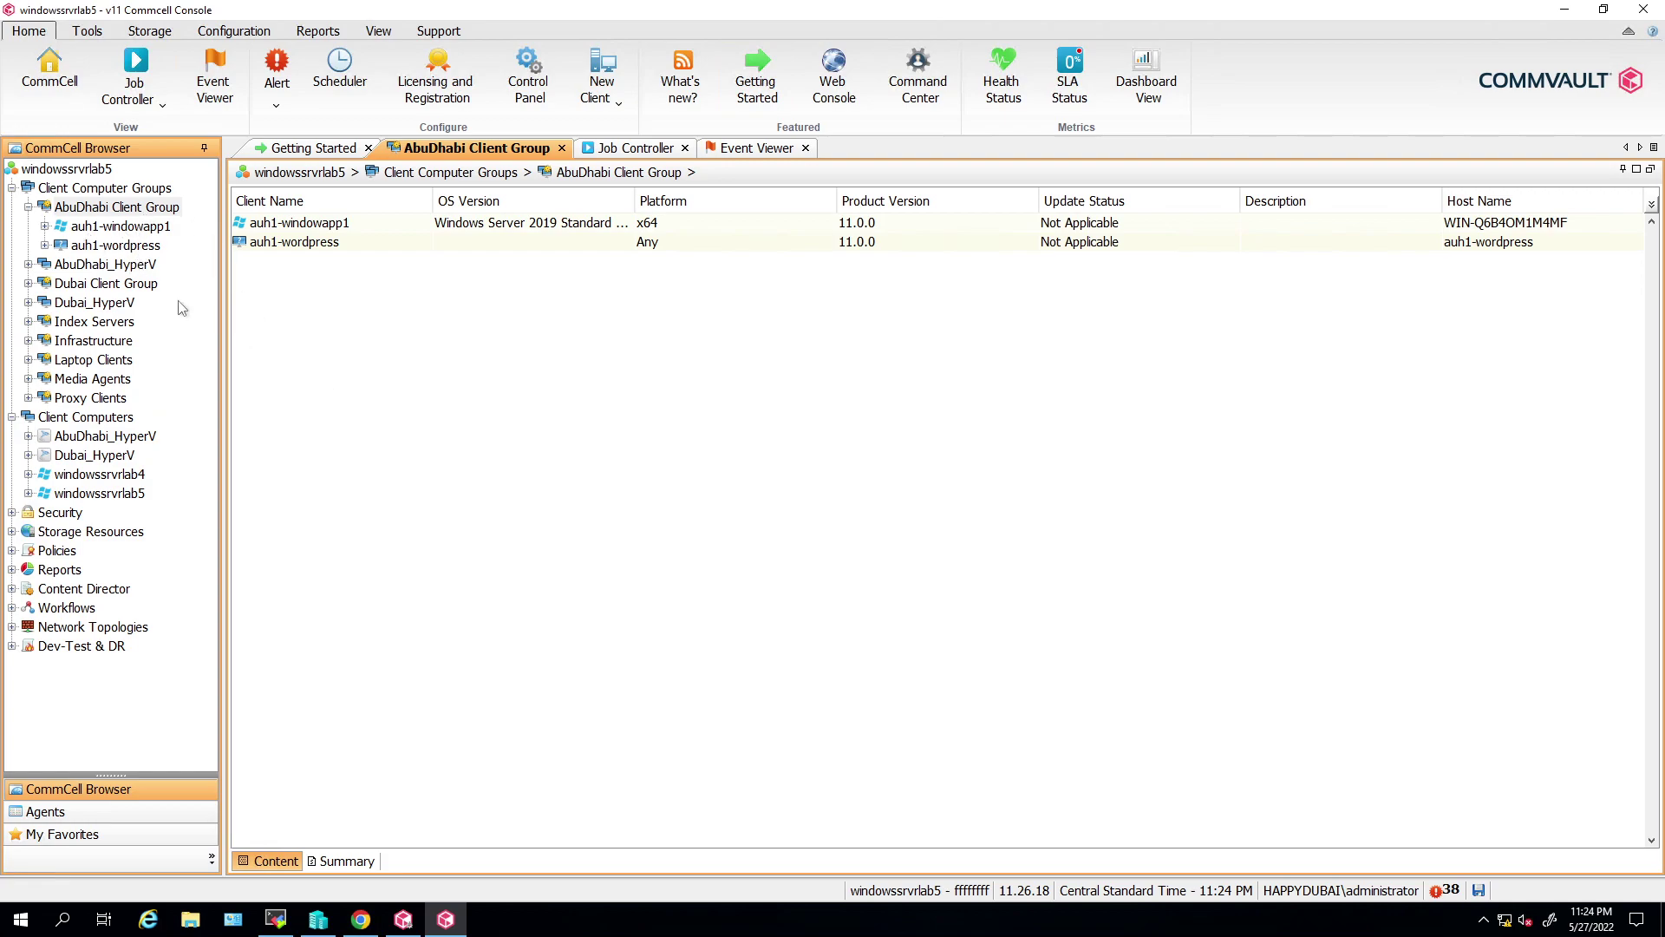
{"action": "left_click", "coordinate": [29, 207]}
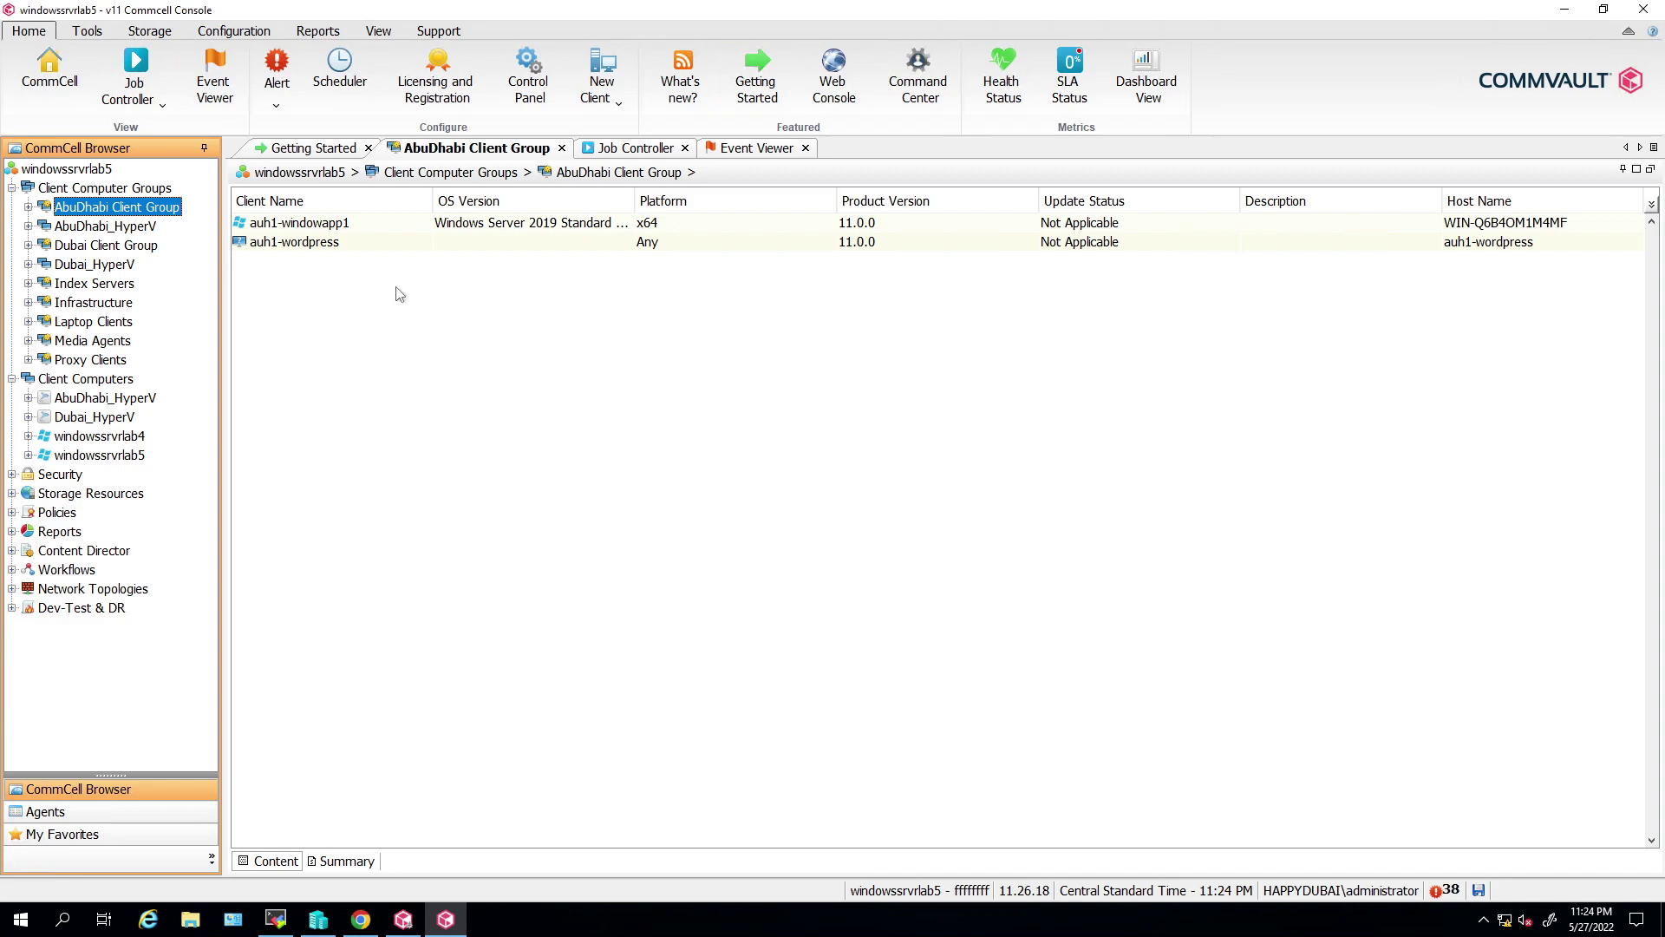
{"action": "left_click", "coordinate": [156, 187]}
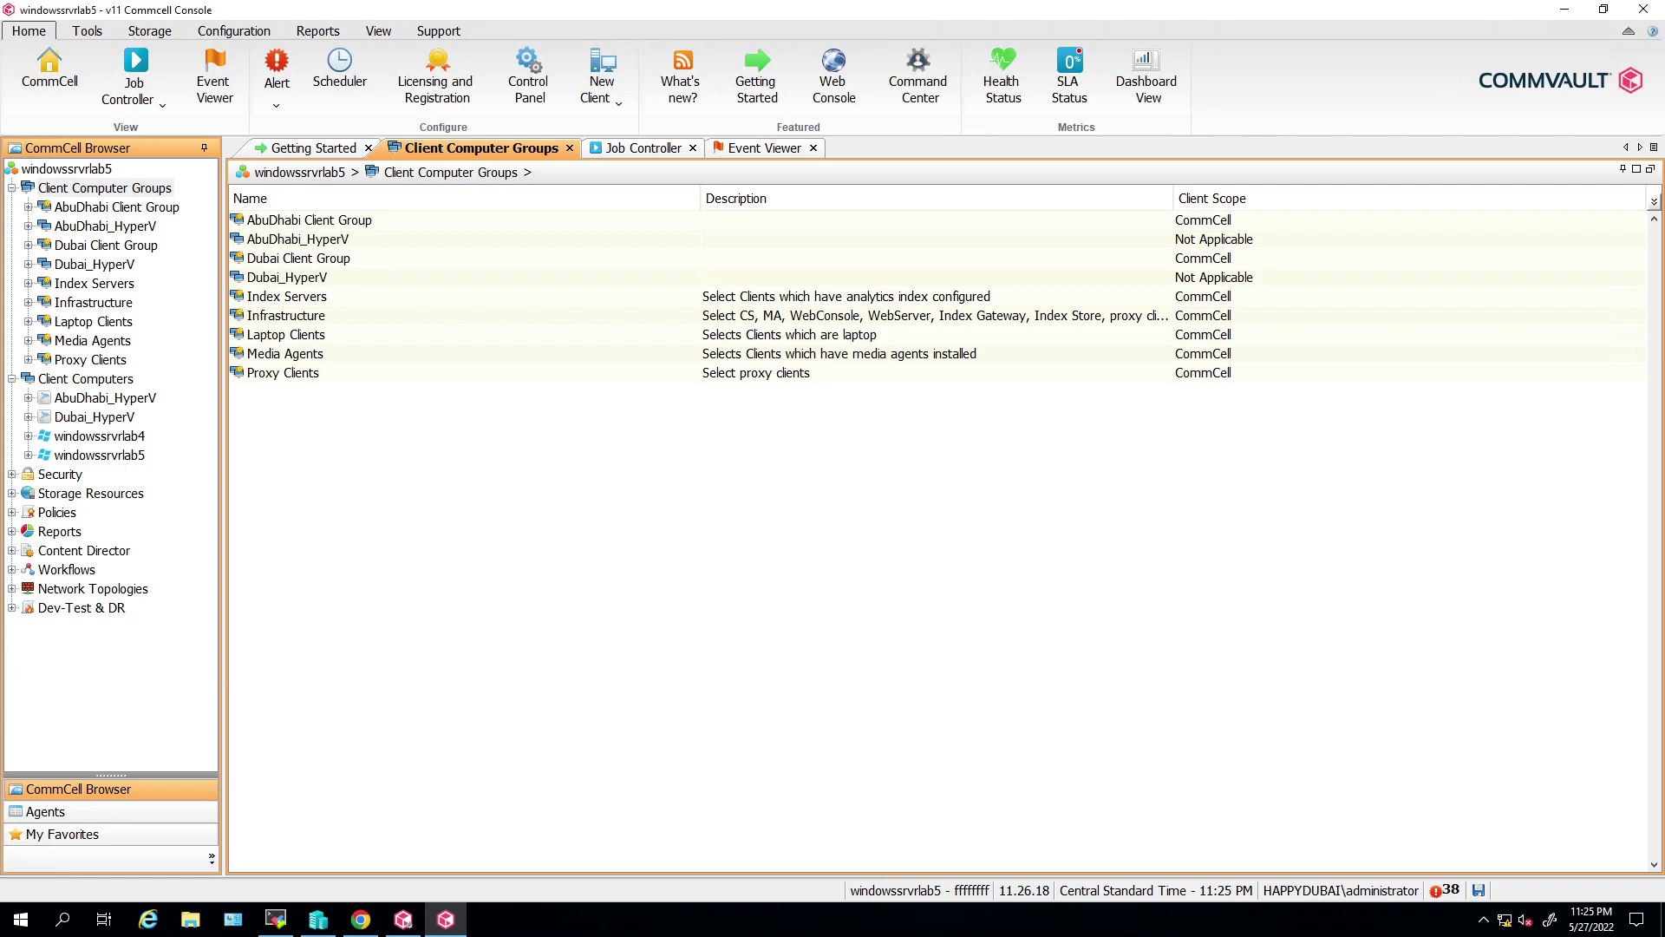
Step: From the Reports ribbon, choose the Job Summary (CommCell Console) report in Calendar view
{"action": "left_click", "coordinate": [330, 36]}
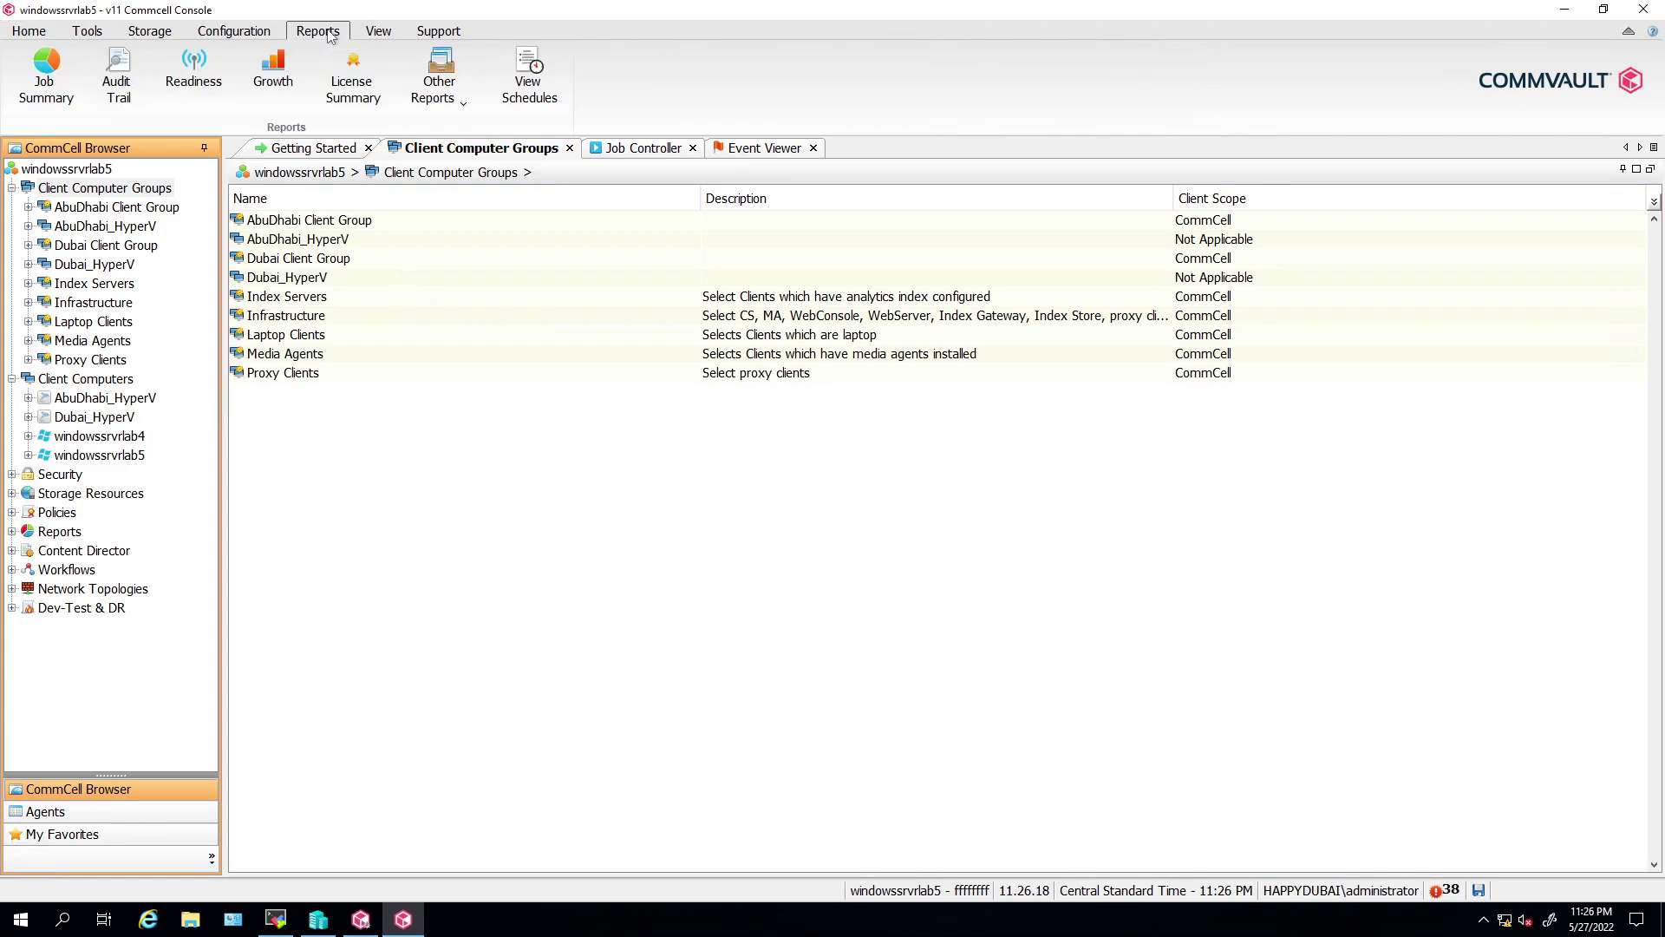
{"action": "left_click", "coordinate": [37, 94]}
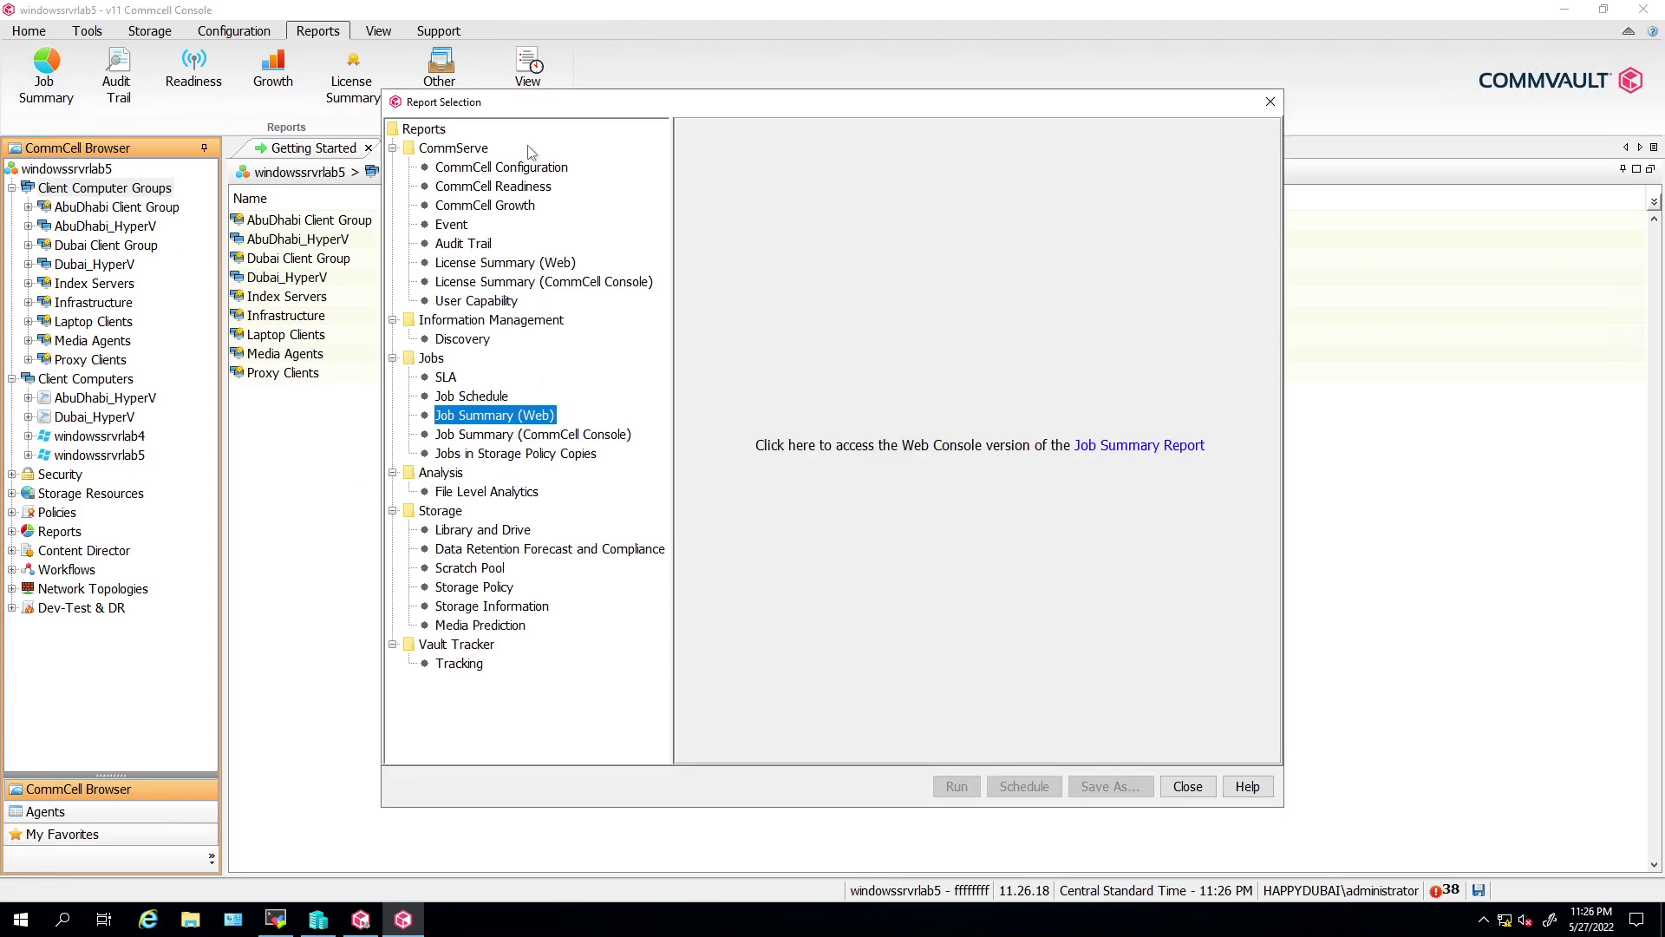
{"action": "left_click_drag", "start_coordinate": [496, 105], "coordinate": [384, 59]}
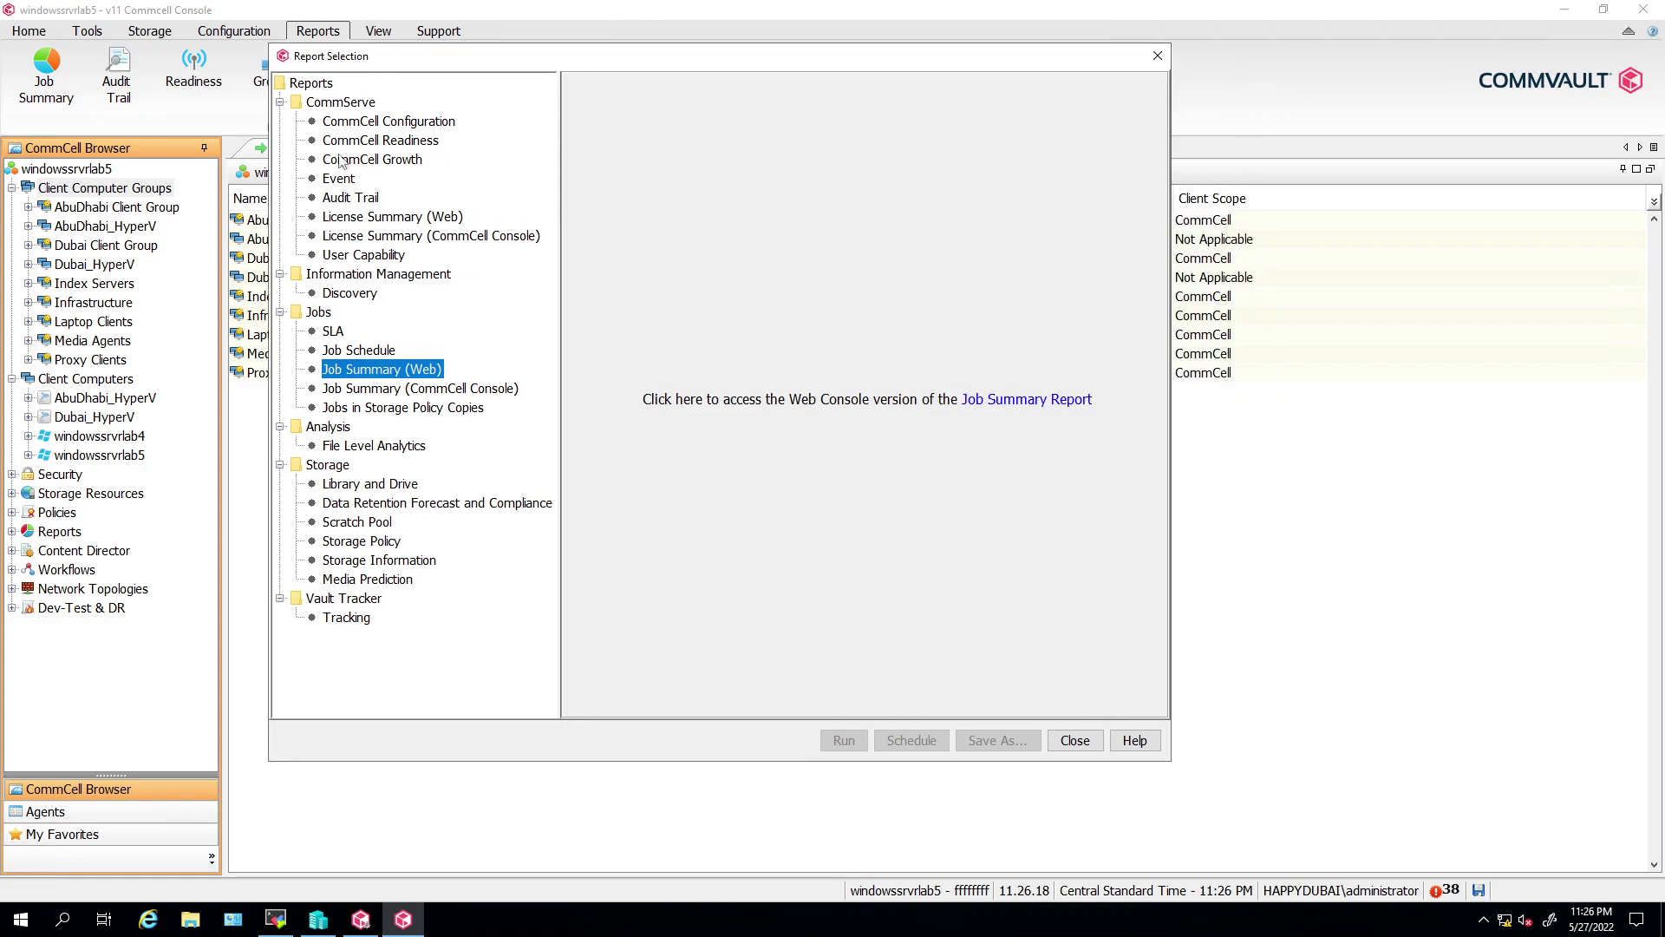
{"action": "left_click", "coordinate": [365, 390]}
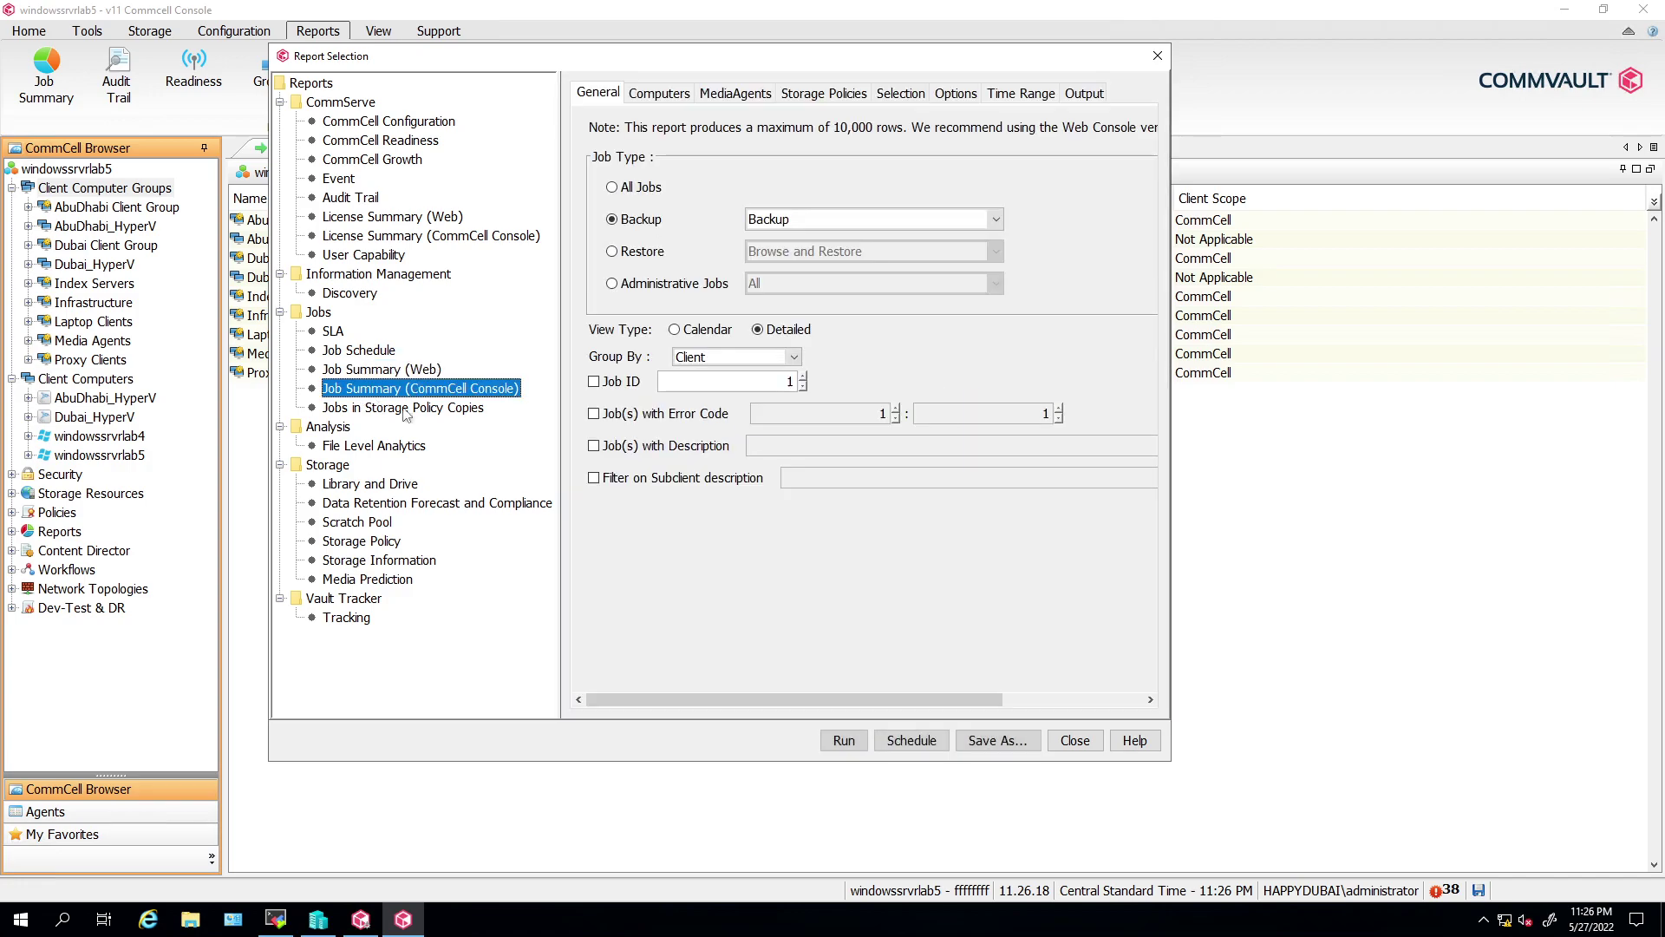
{"action": "left_click", "coordinate": [676, 331]}
Step: Set the report's time range to the last 3 days
{"action": "left_click", "coordinate": [651, 97]}
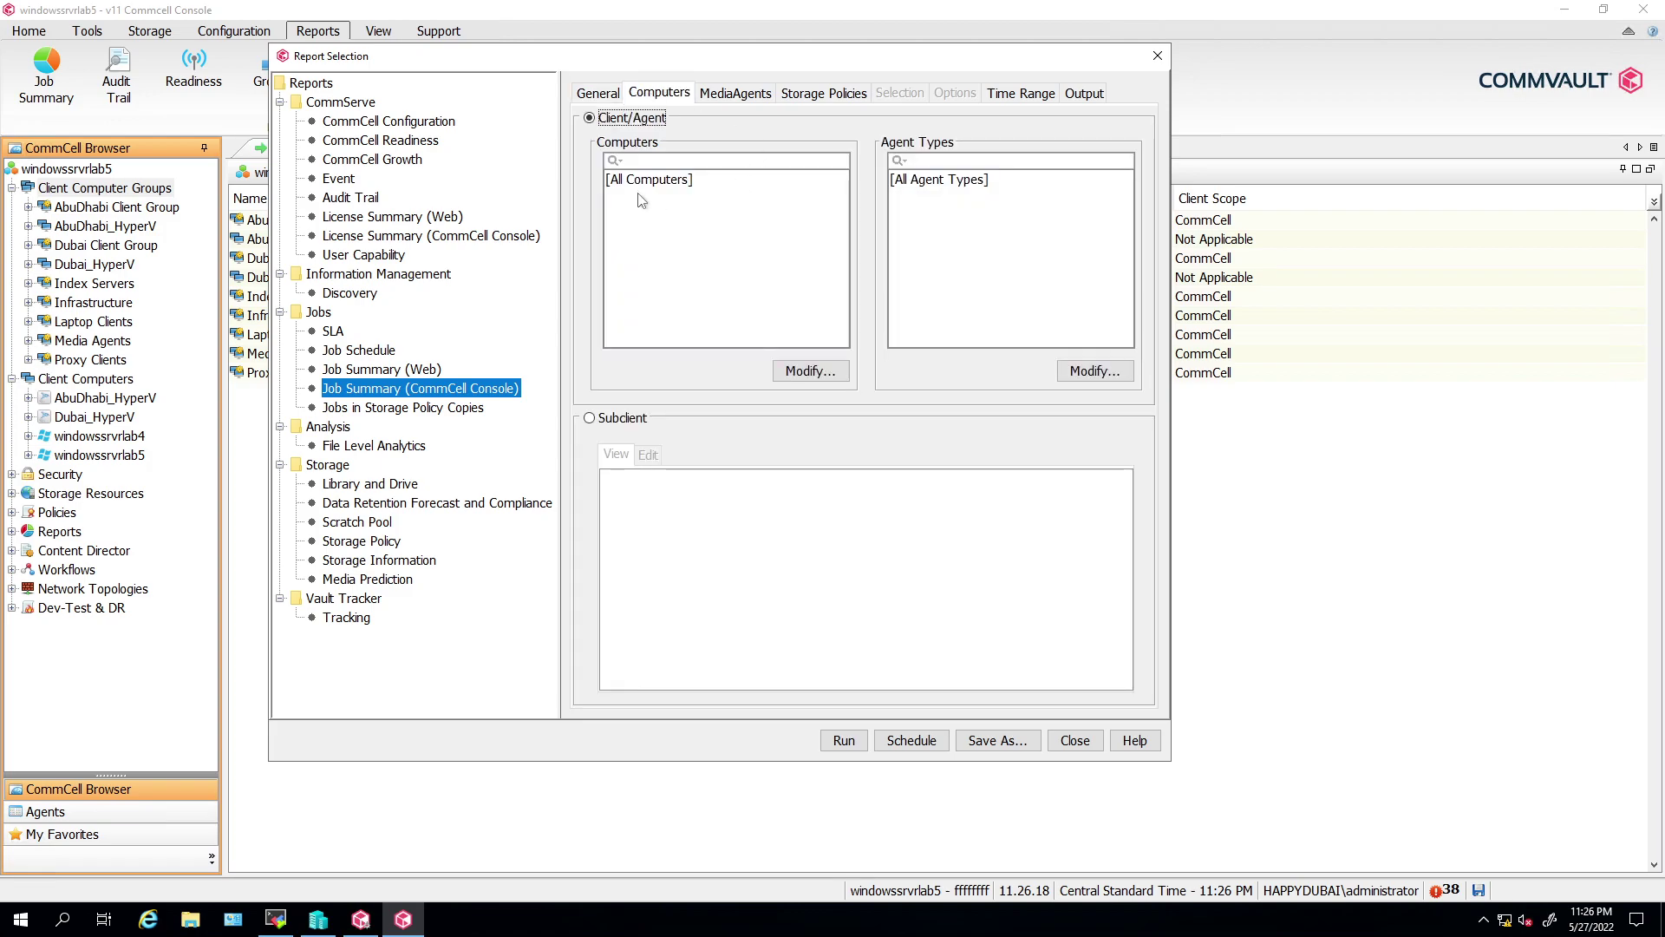
{"action": "left_click", "coordinate": [1009, 97]}
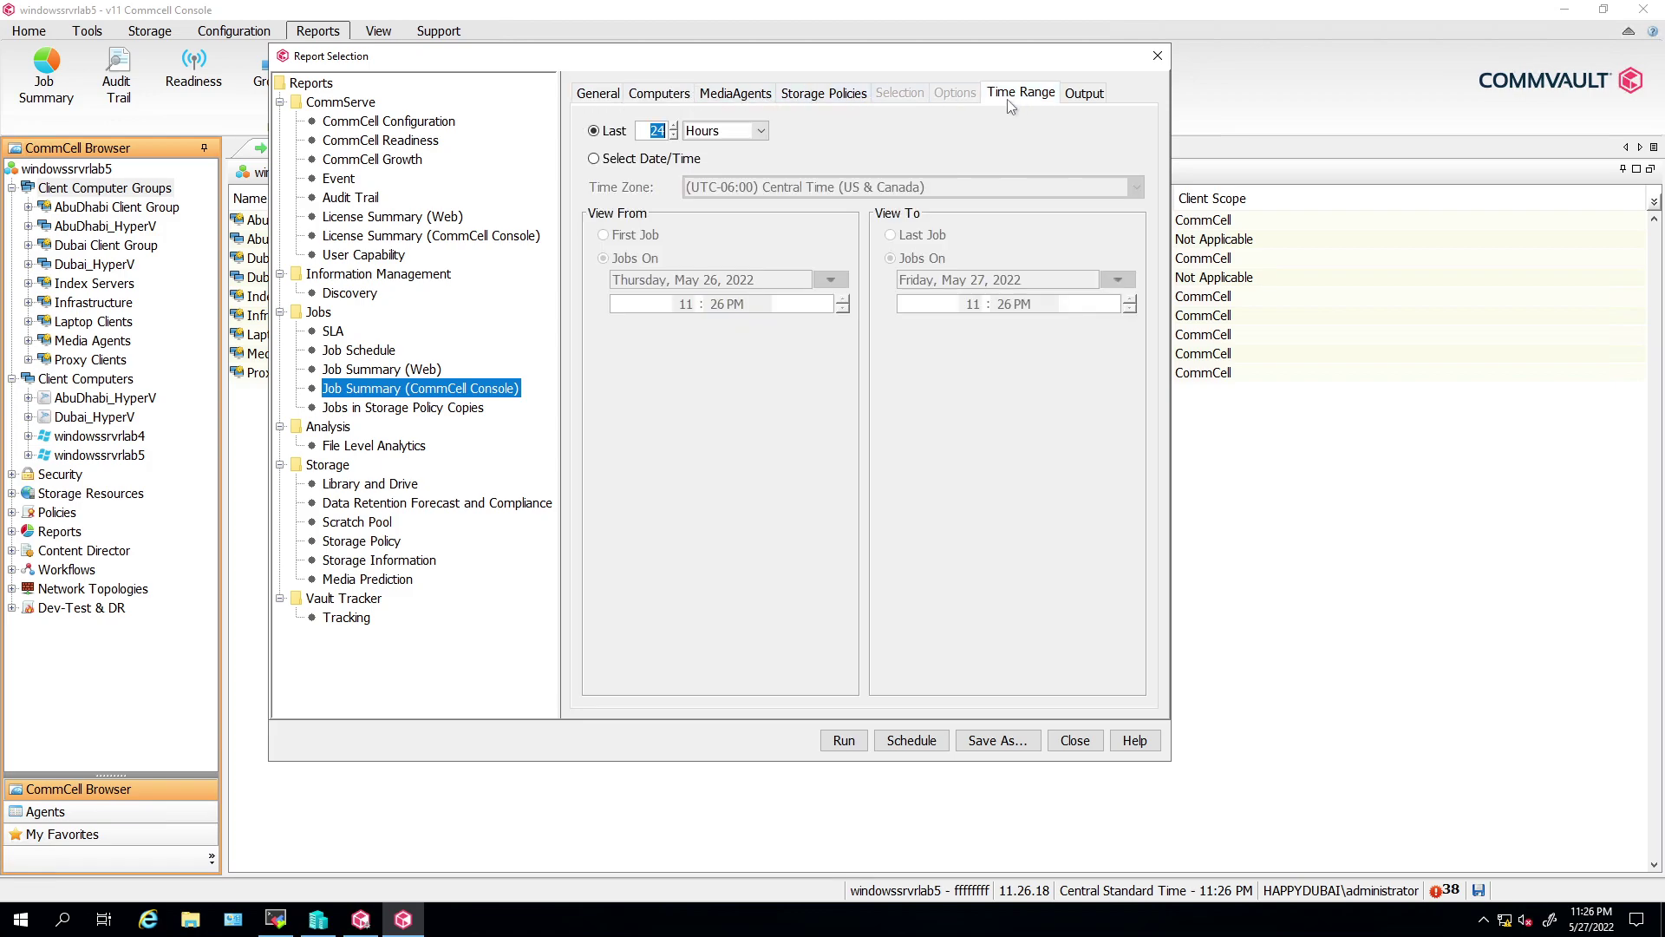
{"action": "left_click", "coordinate": [737, 135]}
{"action": "left_click", "coordinate": [703, 153]}
{"action": "left_click_drag", "start_coordinate": [761, 56], "coordinate": [773, 36]}
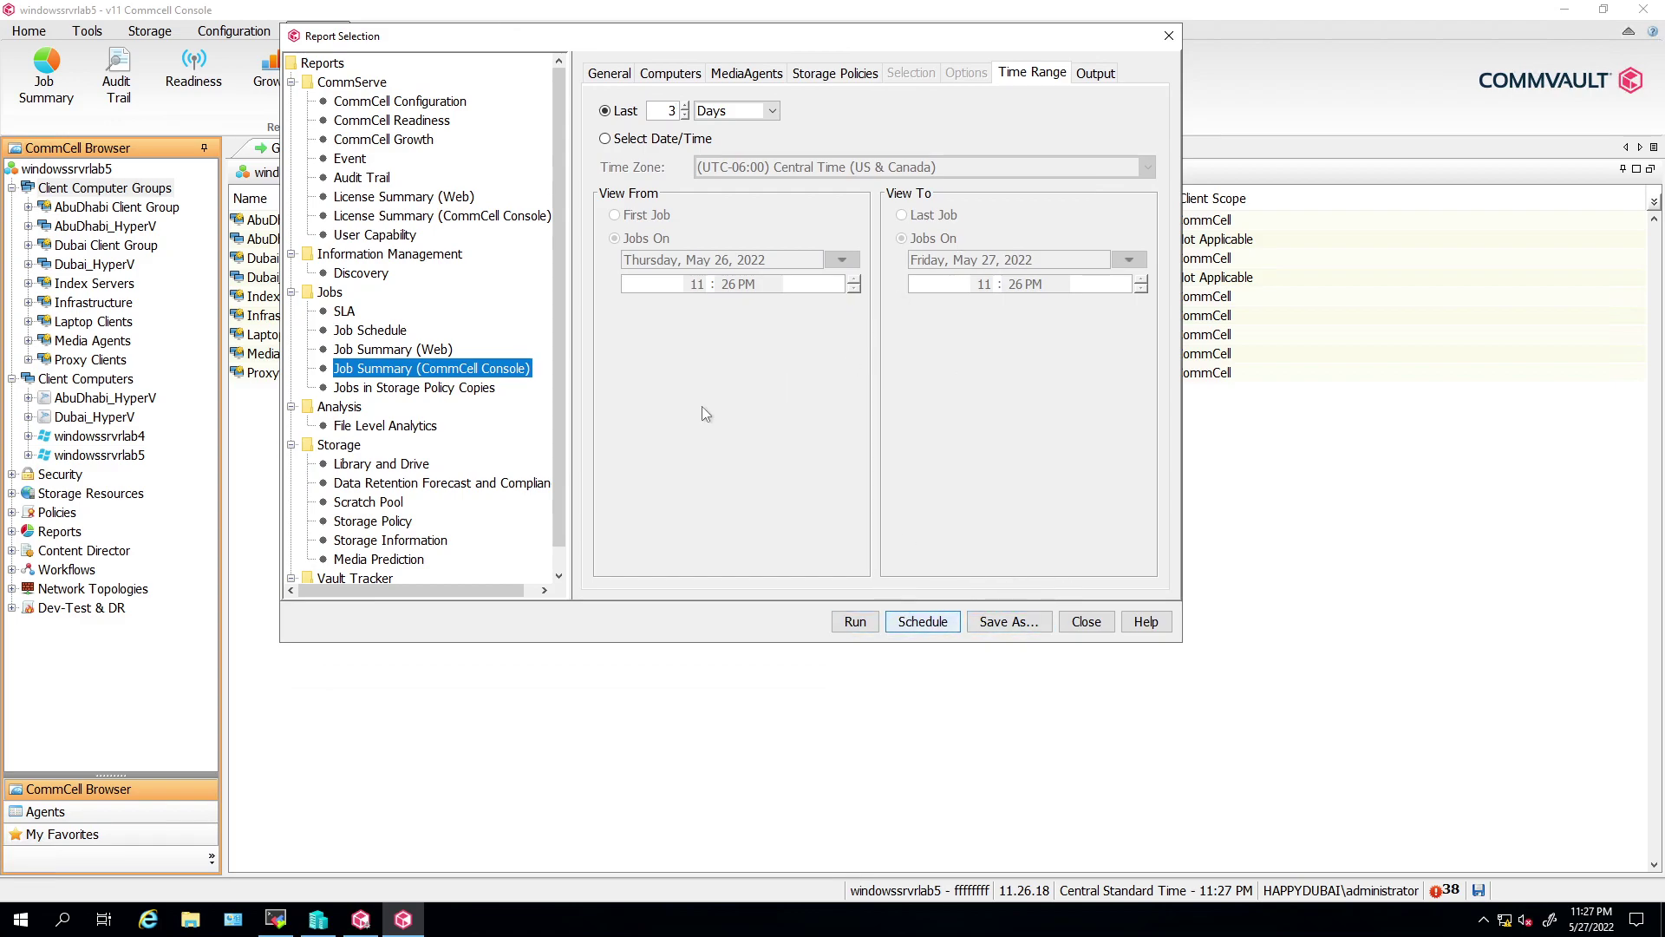
{"action": "left_click", "coordinate": [923, 621]}
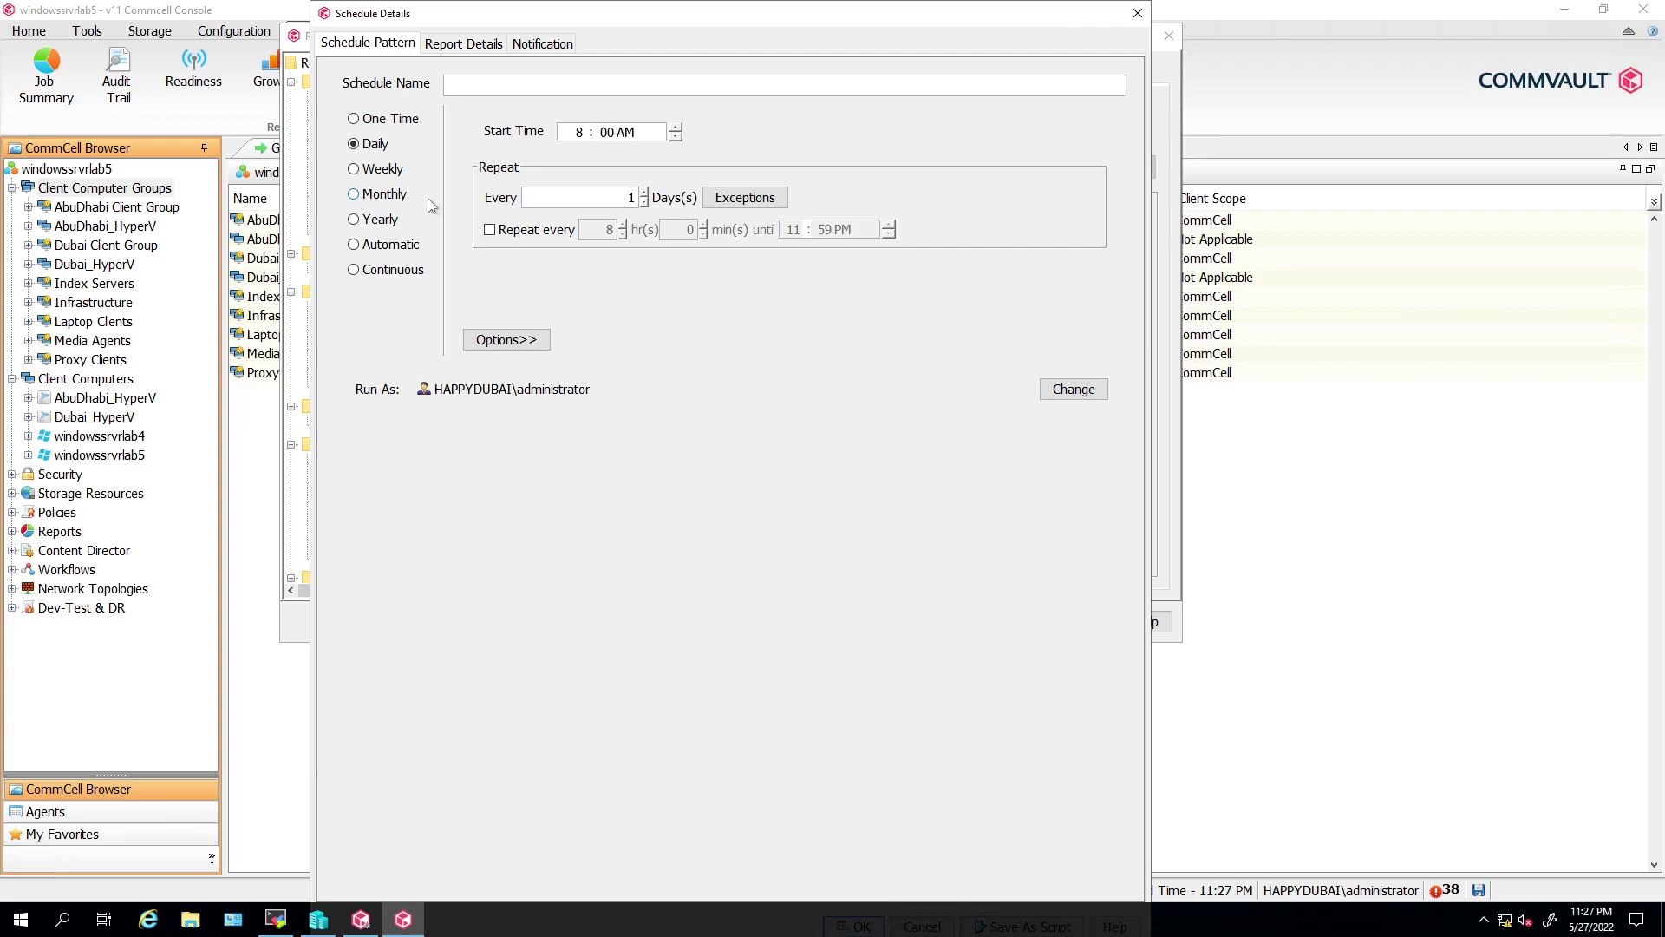
{"action": "left_click", "coordinate": [373, 121]}
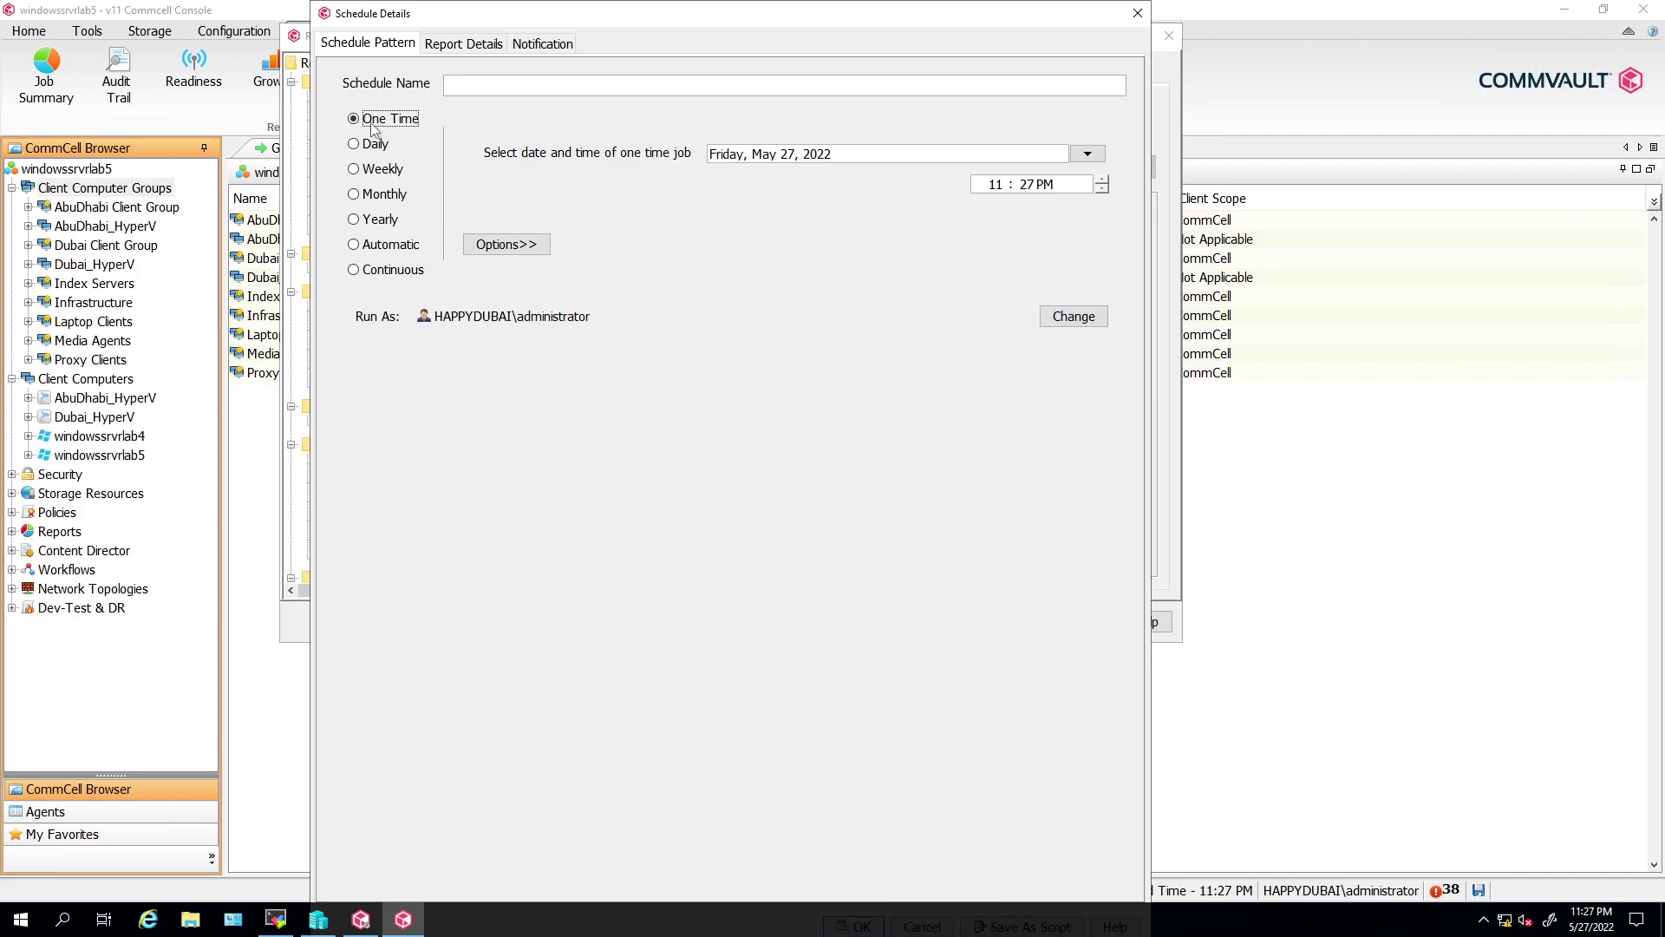
{"action": "left_click", "coordinate": [371, 145]}
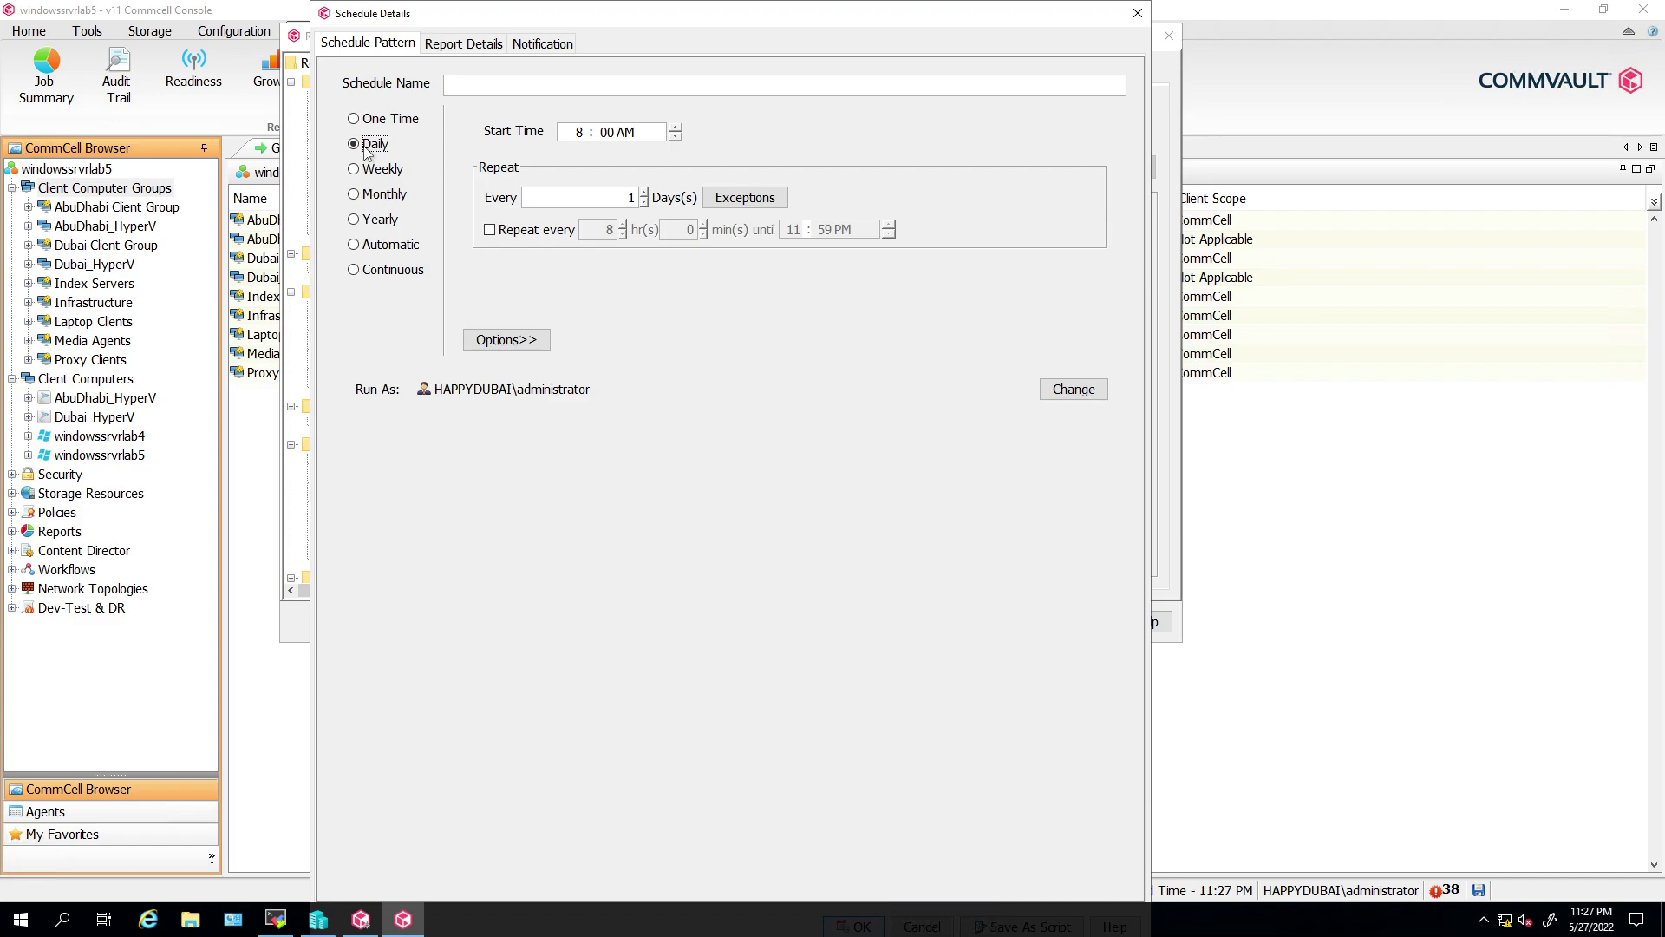
{"action": "left_click", "coordinate": [469, 87]}
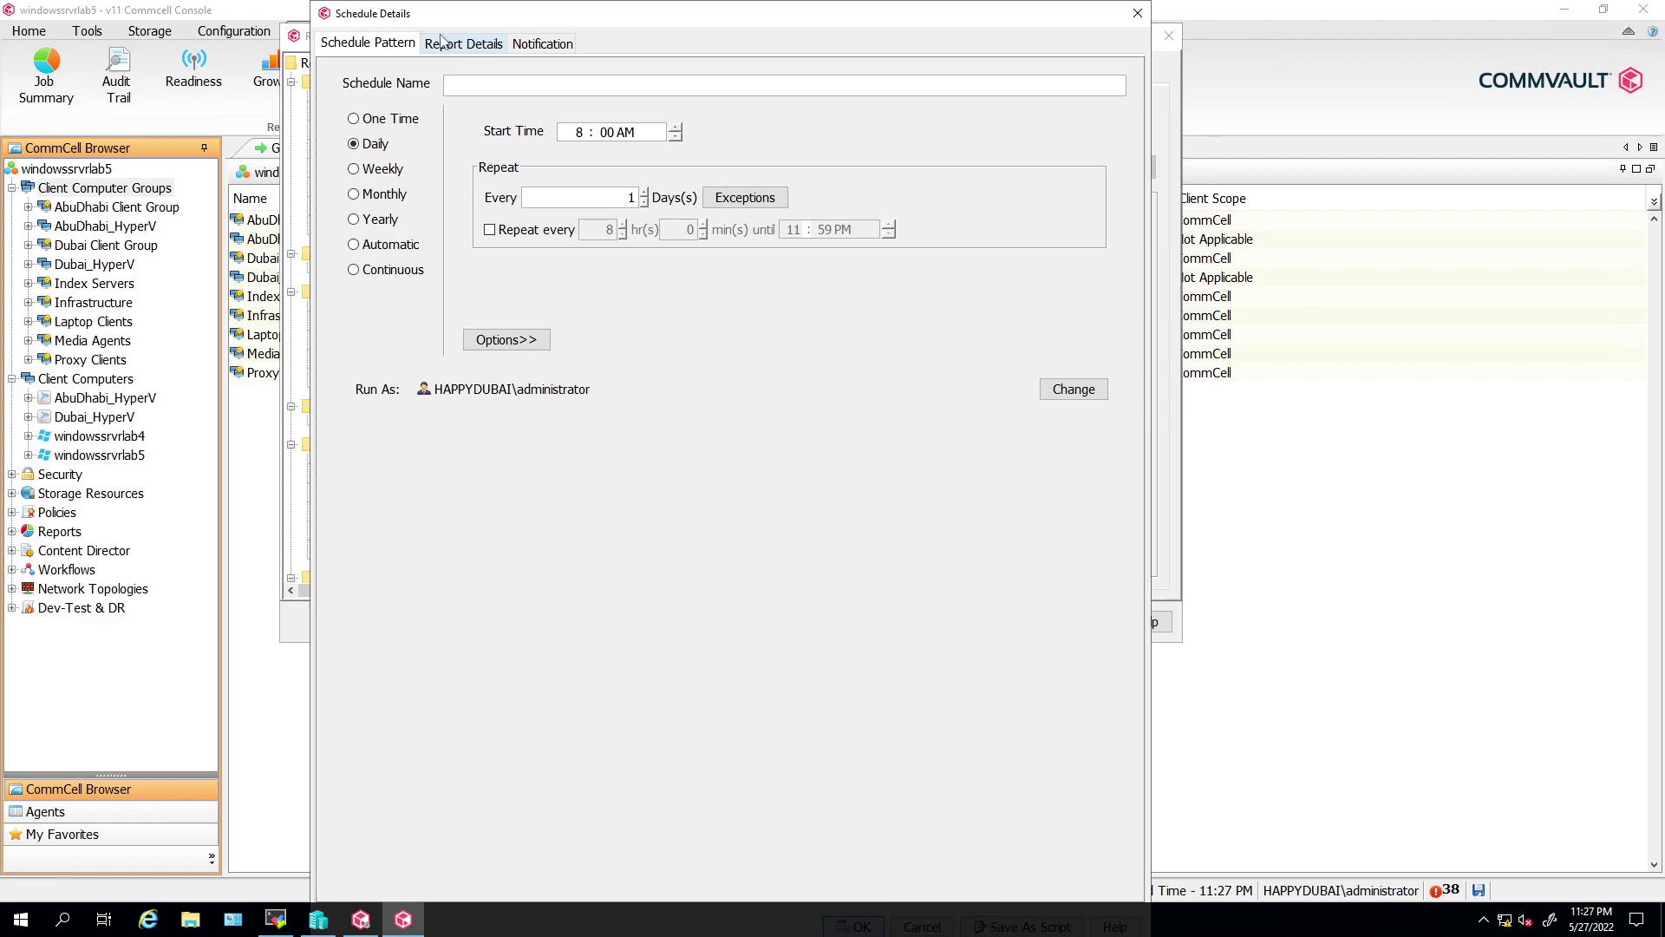
{"action": "left_click", "coordinate": [444, 44]}
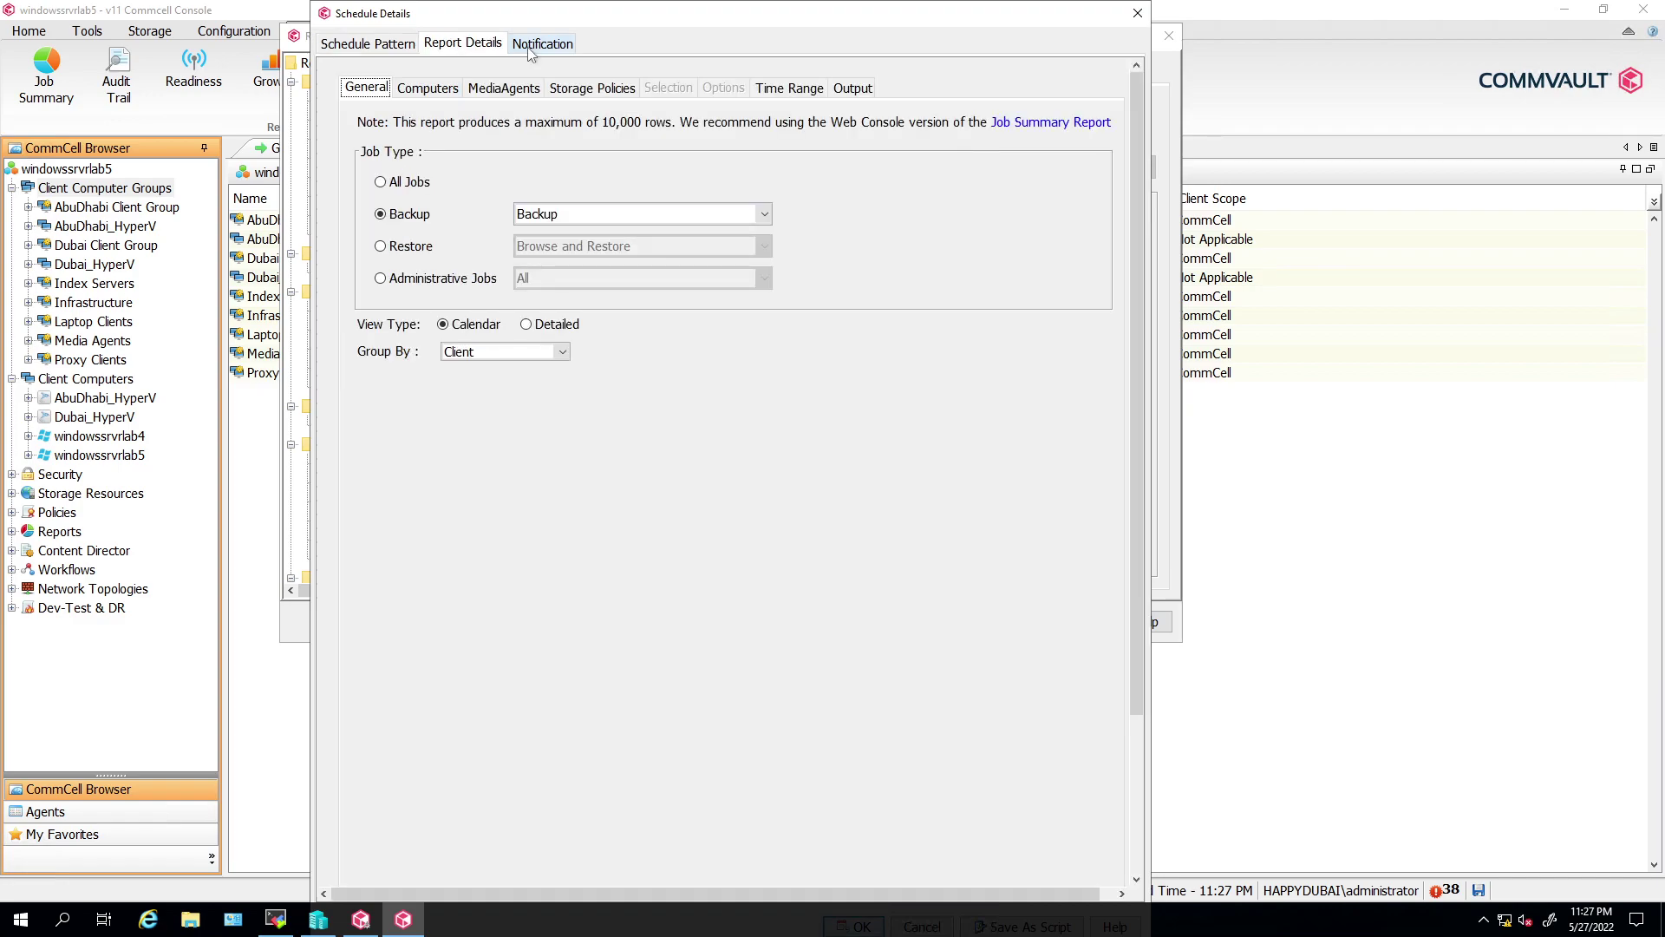
{"action": "left_click", "coordinate": [531, 48]}
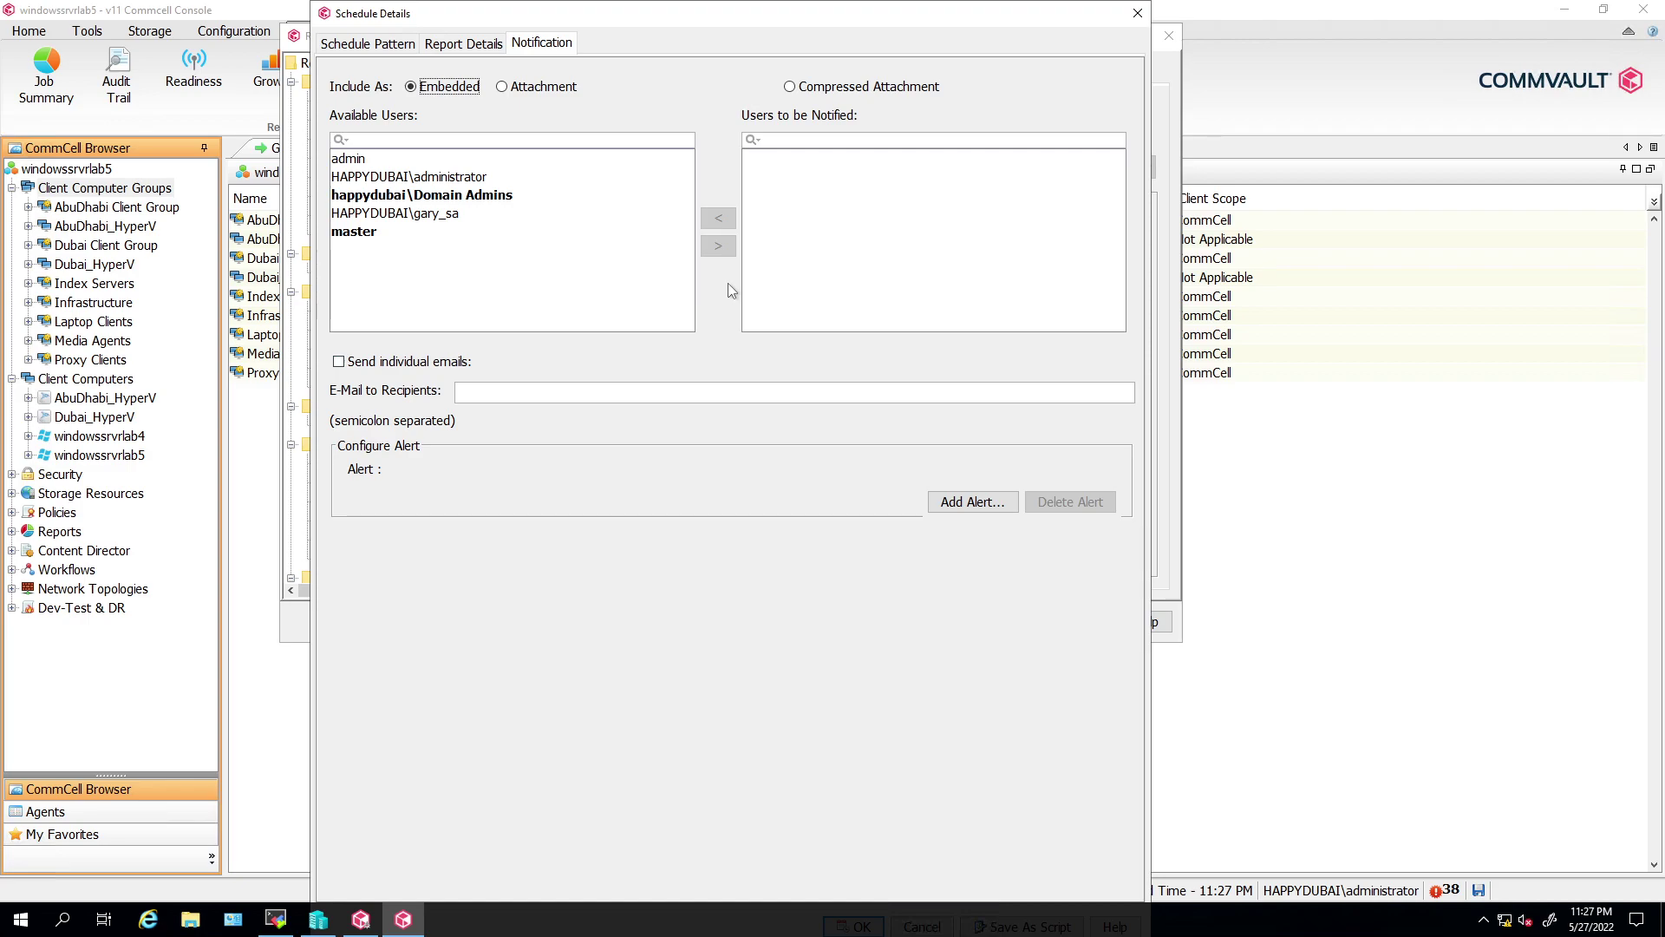
Step: Run the last-3-days Job Summary report so its calendar report opens in Chrome
{"action": "key", "text": "Escape"}
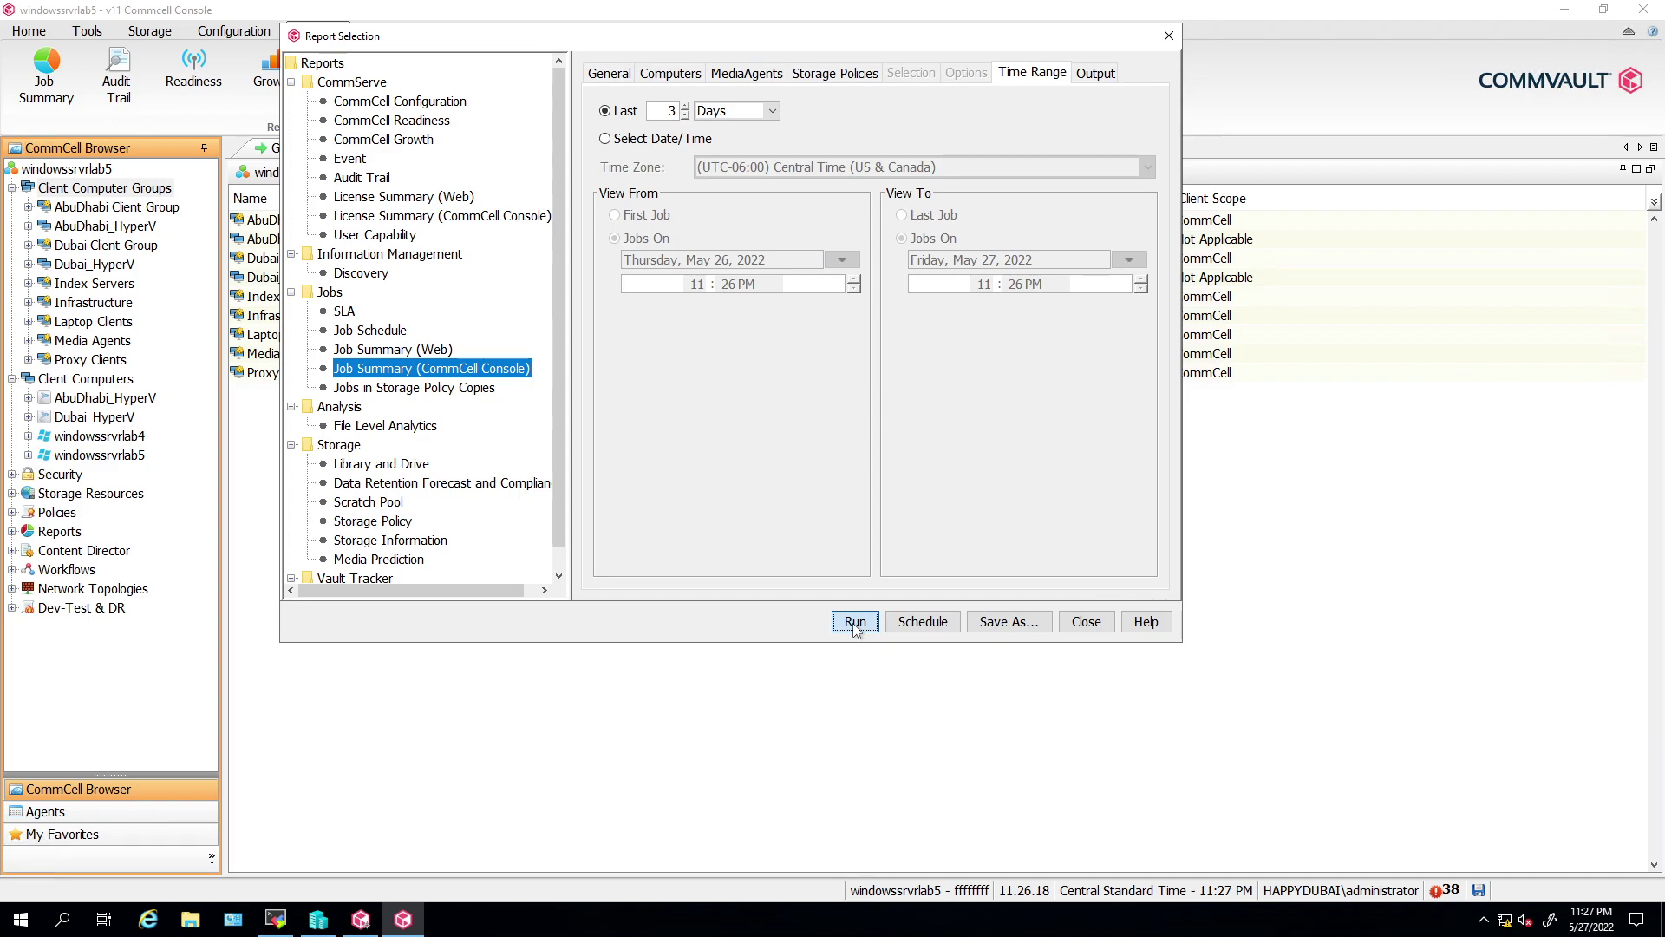
{"action": "left_click", "coordinate": [855, 622]}
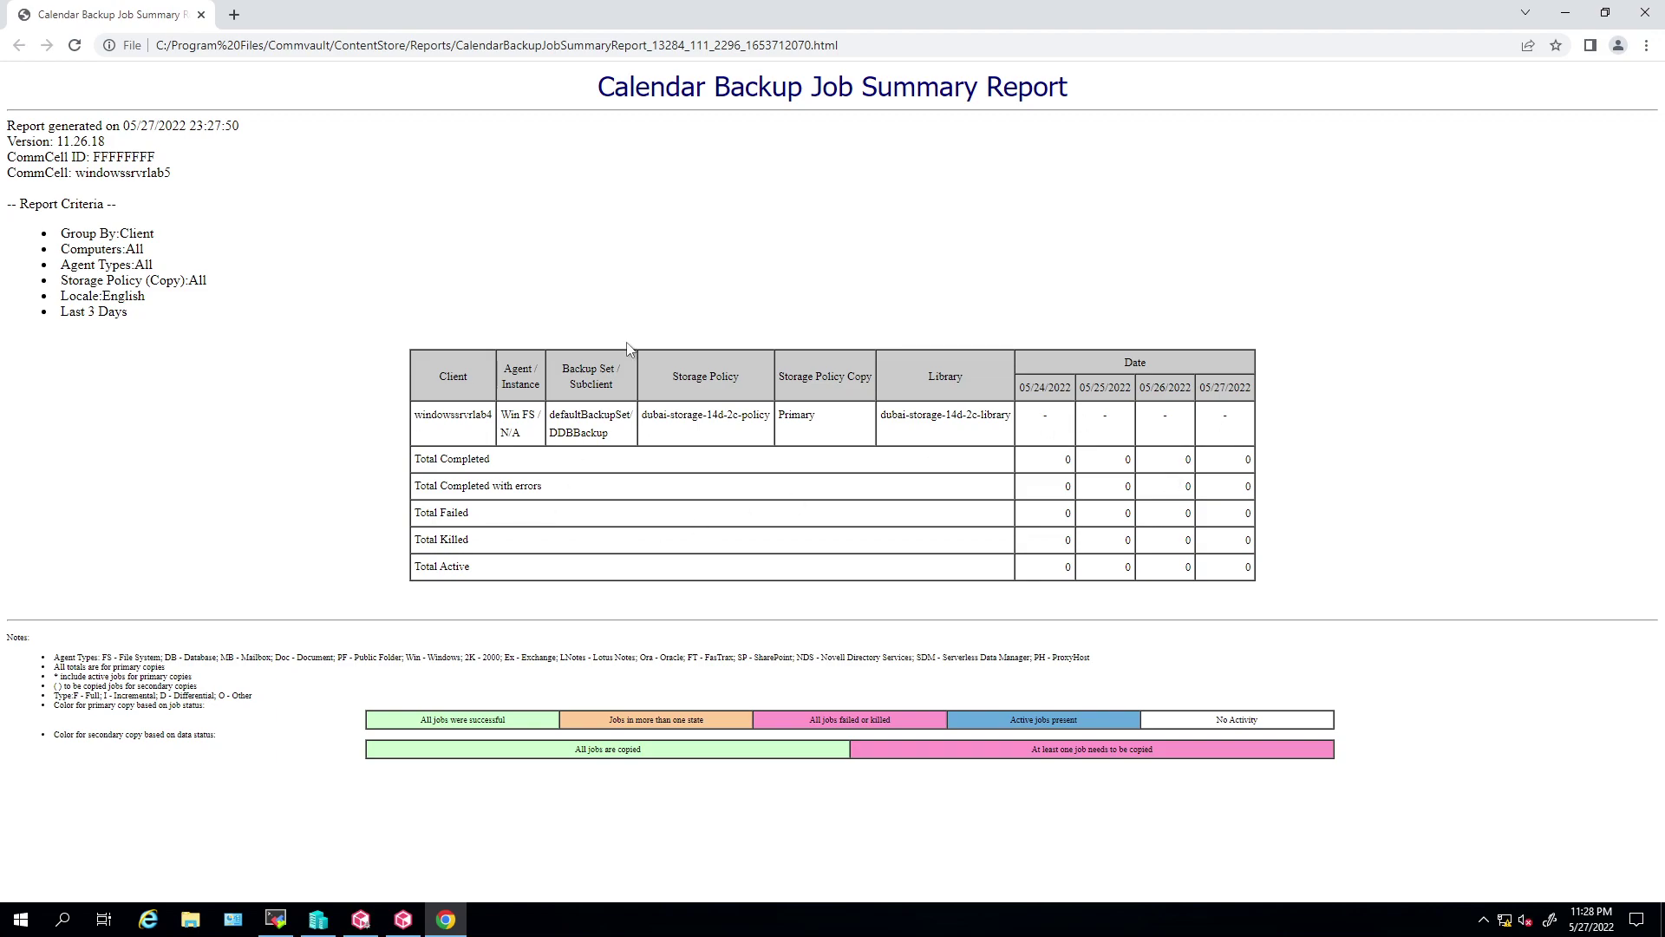
Step: Maximize the Chrome report and highlight the job-state legend texts: successful, mixed, failed/killed, active
{"action": "left_click_drag", "start_coordinate": [685, 13], "coordinate": [559, 117]}
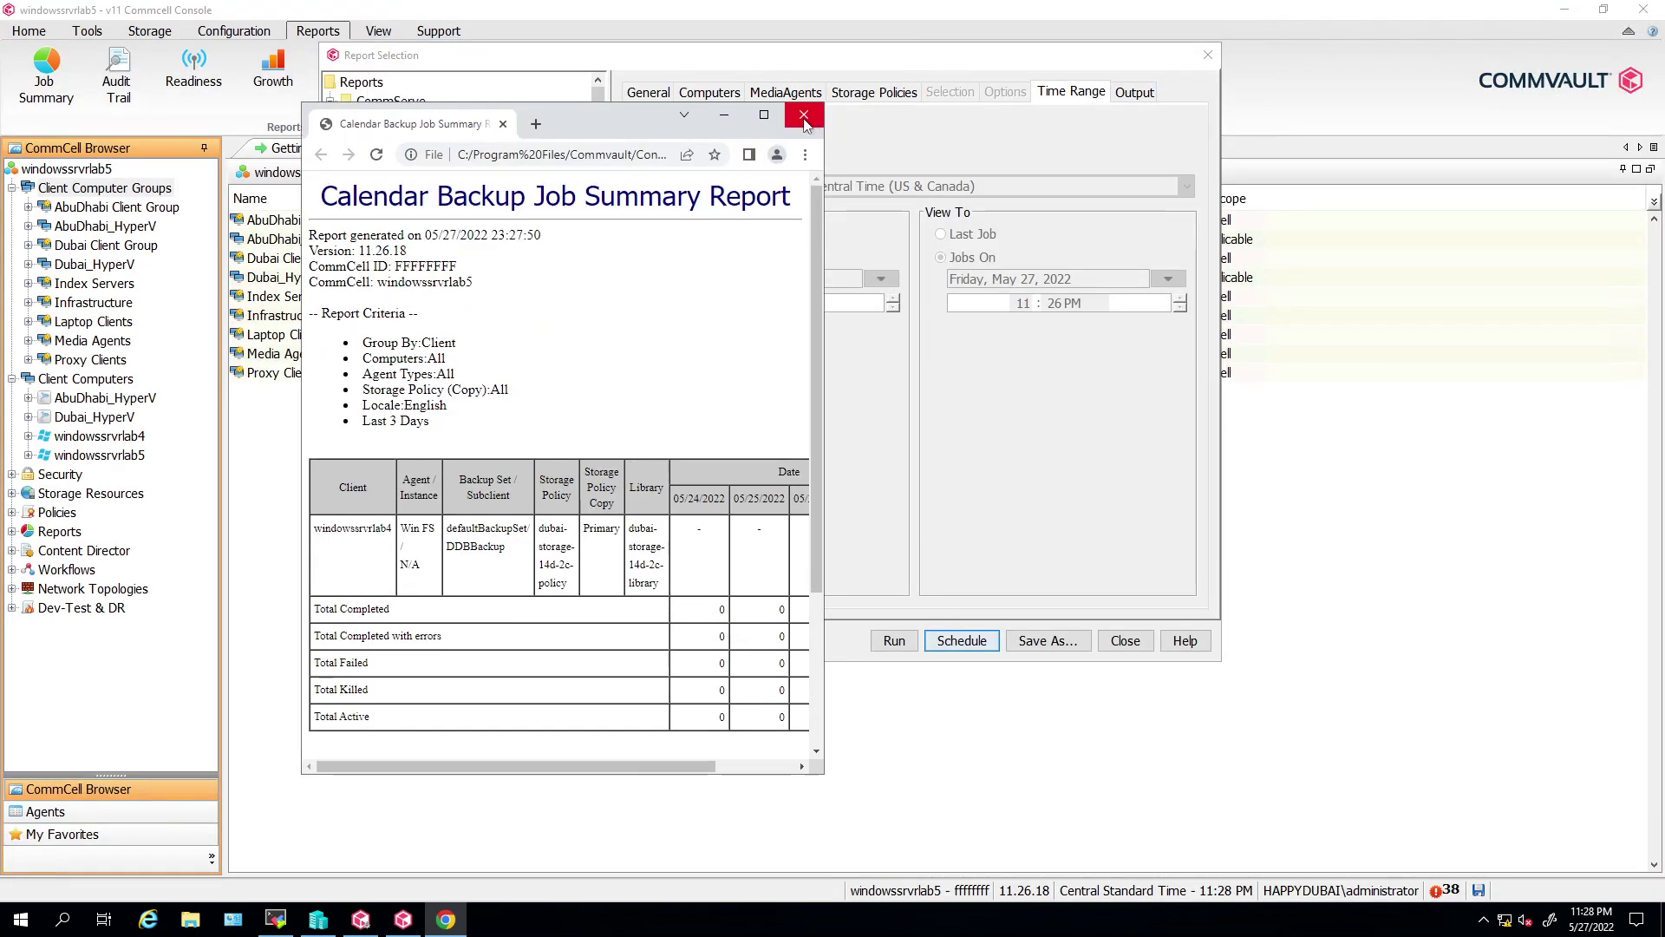
{"action": "left_click", "coordinate": [764, 115]}
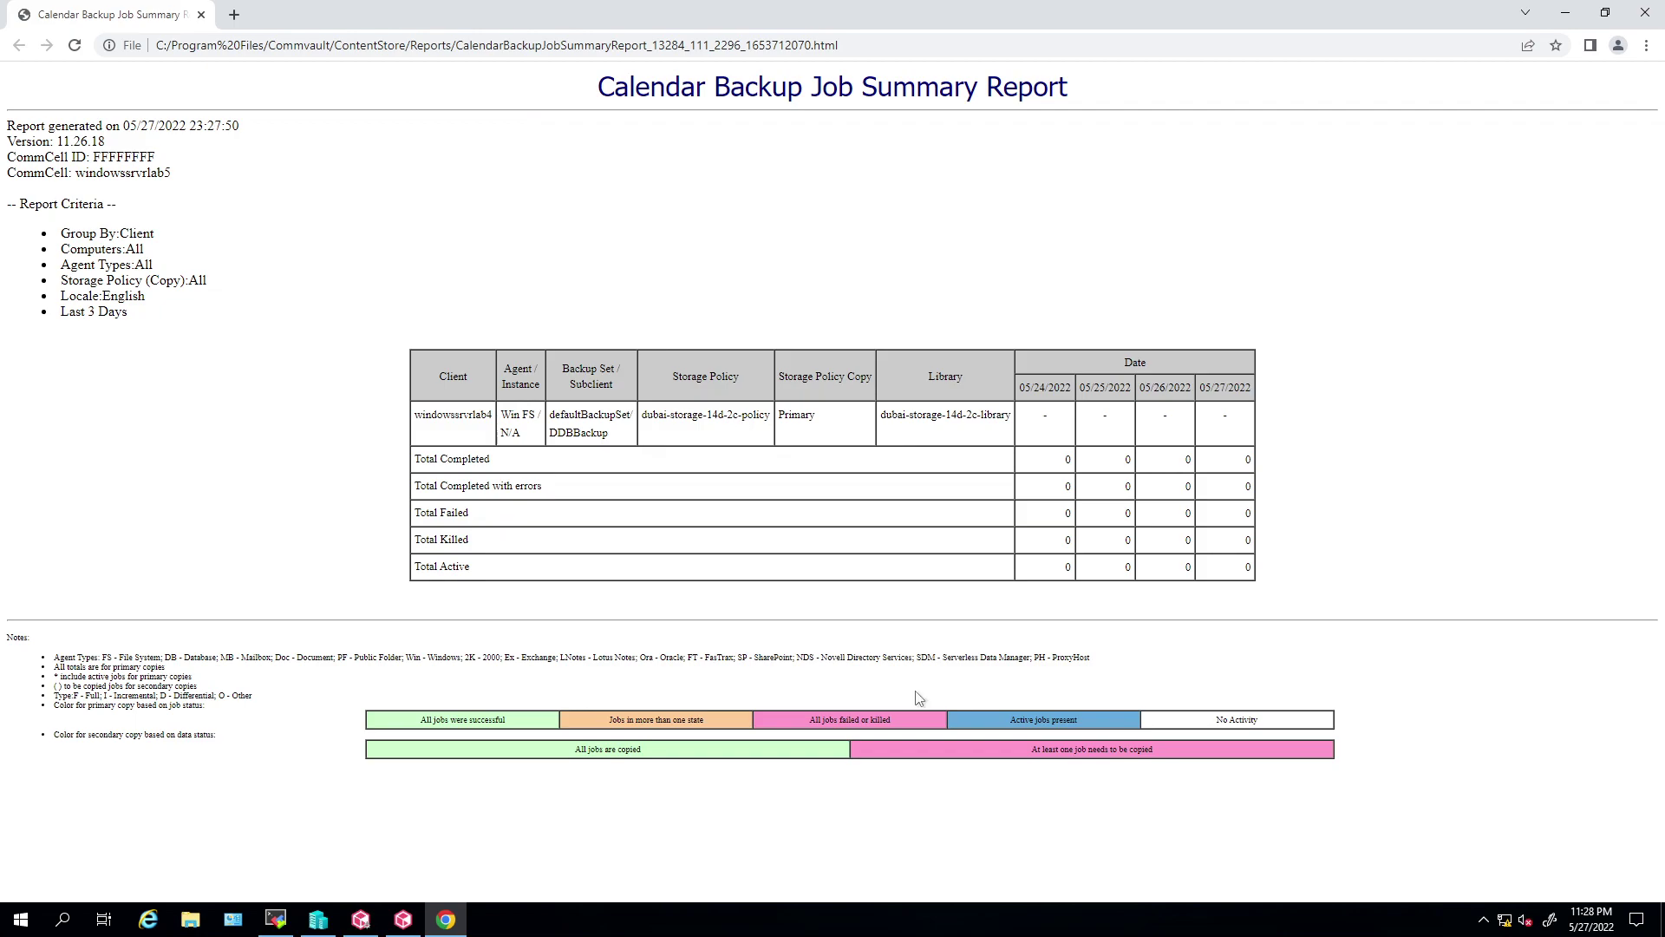
{"action": "left_click_drag", "start_coordinate": [410, 721], "coordinate": [540, 725]}
{"action": "left_click", "coordinate": [679, 716]}
{"action": "triple_click", "coordinate": [679, 716]}
{"action": "left_click_drag", "start_coordinate": [908, 728], "coordinate": [795, 721]}
{"action": "left_click_drag", "start_coordinate": [1097, 725], "coordinate": [1012, 721]}
{"action": "left_click", "coordinate": [1238, 735]}
{"action": "left_click_drag", "start_coordinate": [436, 725], "coordinate": [811, 727]}
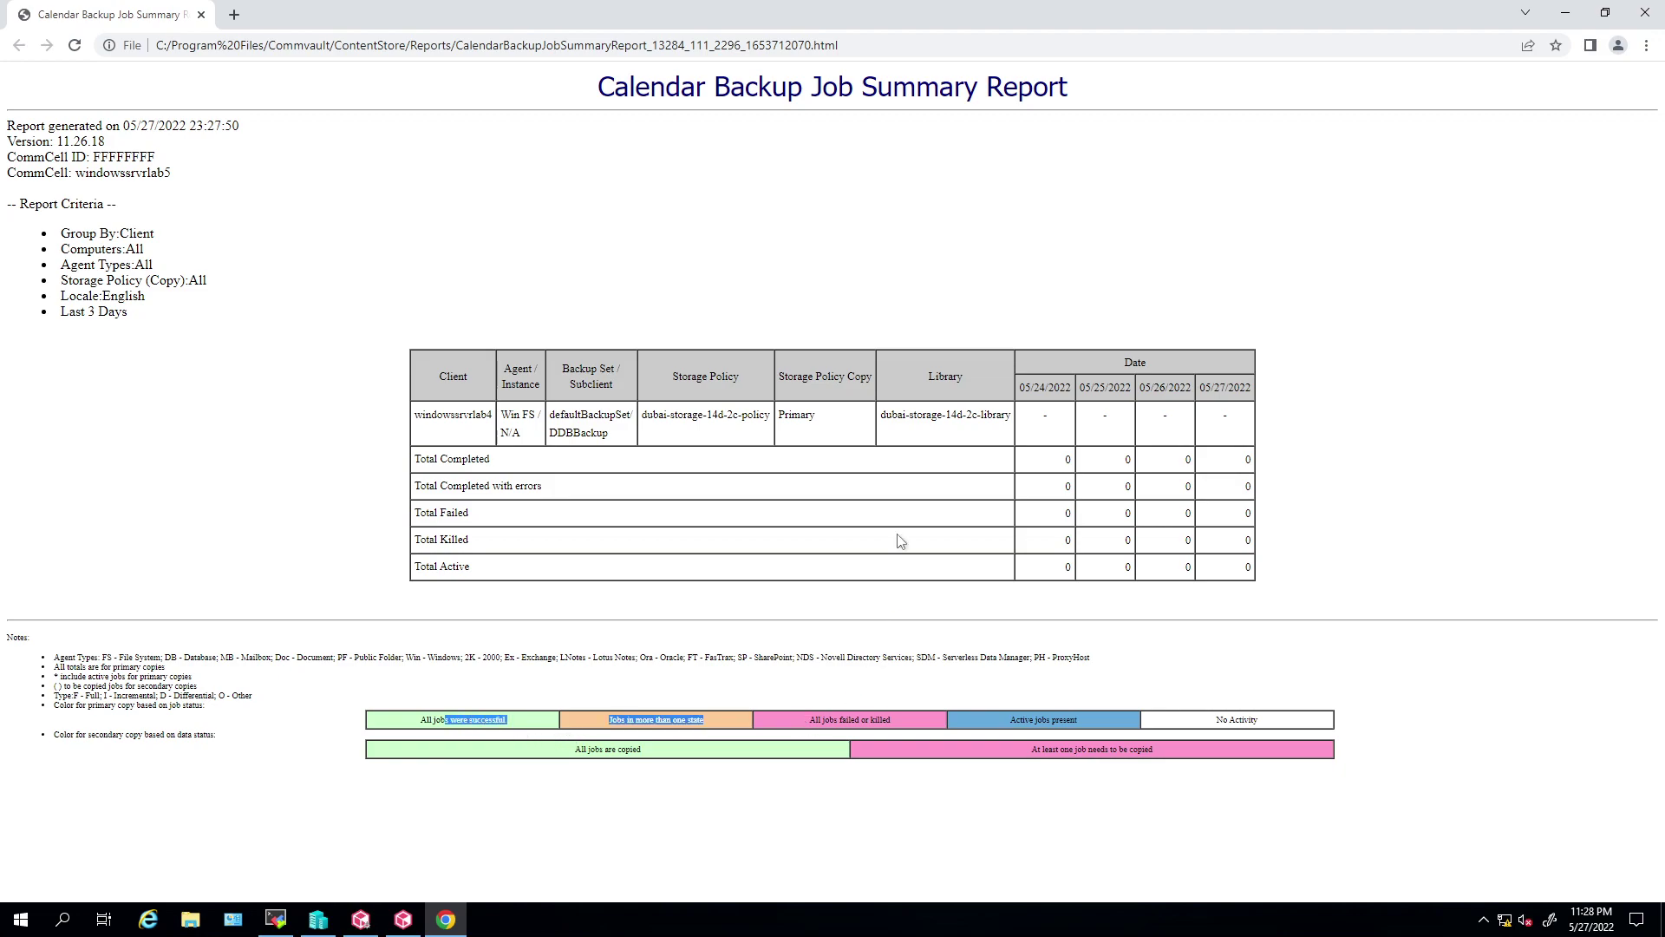
{"action": "left_click", "coordinate": [865, 445]}
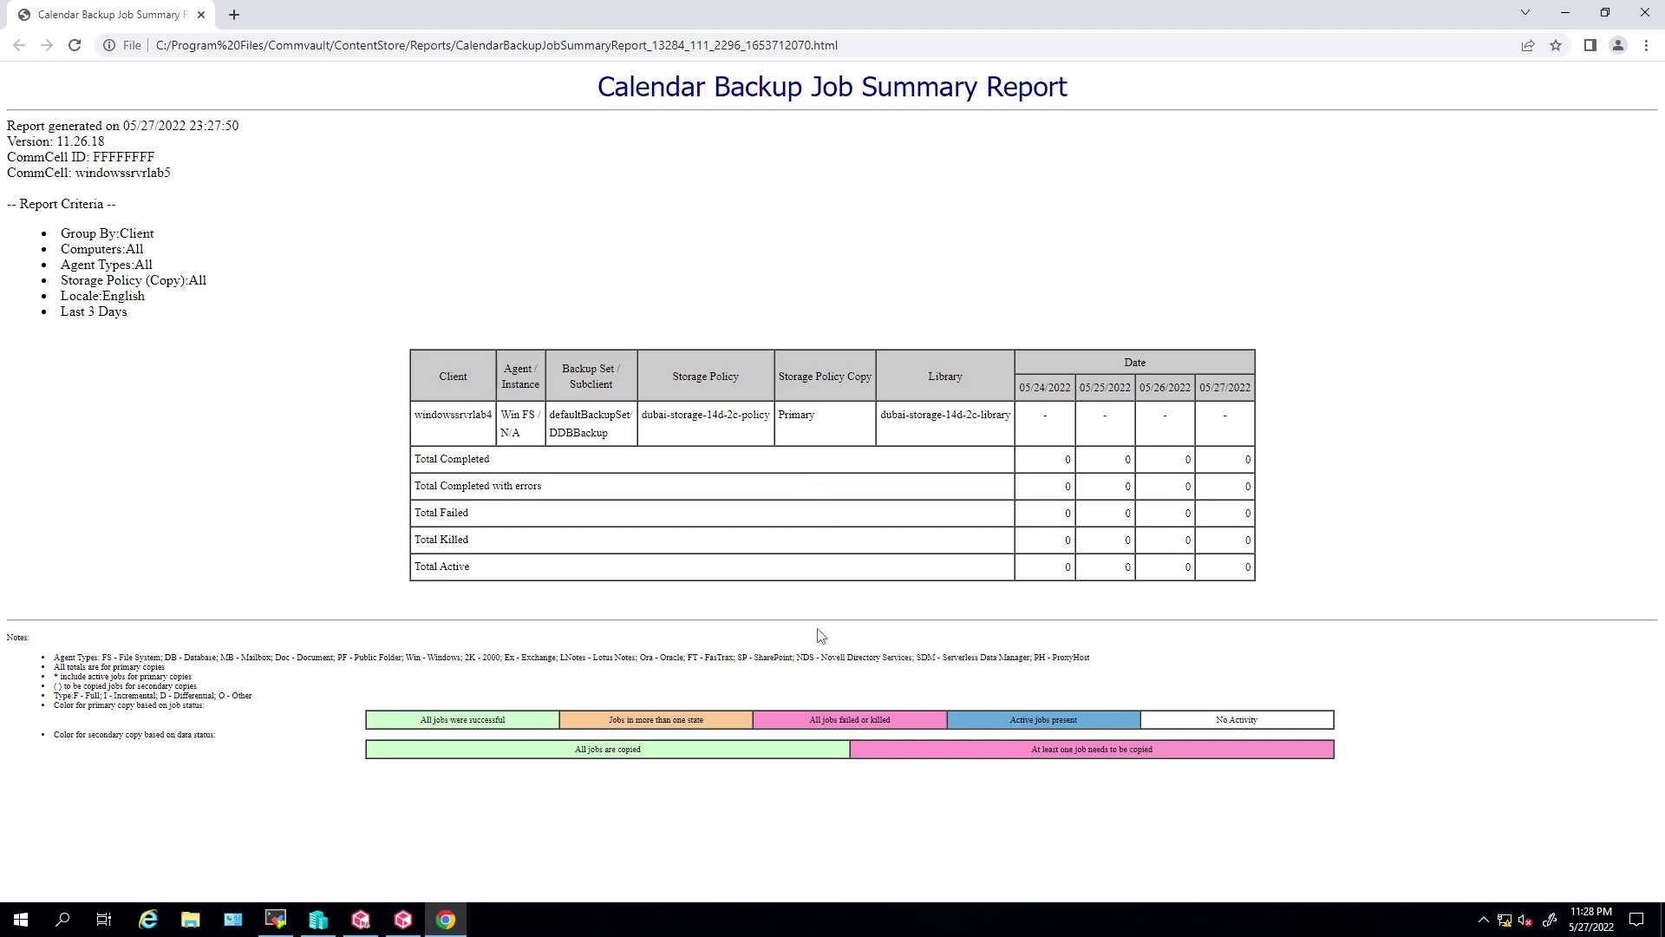
Step: Highlight the copy-status legend texts, then restore Chrome and return to the Report Selection dialog
{"action": "left_click_drag", "start_coordinate": [570, 756], "coordinate": [743, 763]}
{"action": "left_click", "coordinate": [676, 757]}
{"action": "left_click_drag", "start_coordinate": [570, 753], "coordinate": [872, 754]}
{"action": "left_click_drag", "start_coordinate": [997, 755], "coordinate": [1190, 755]}
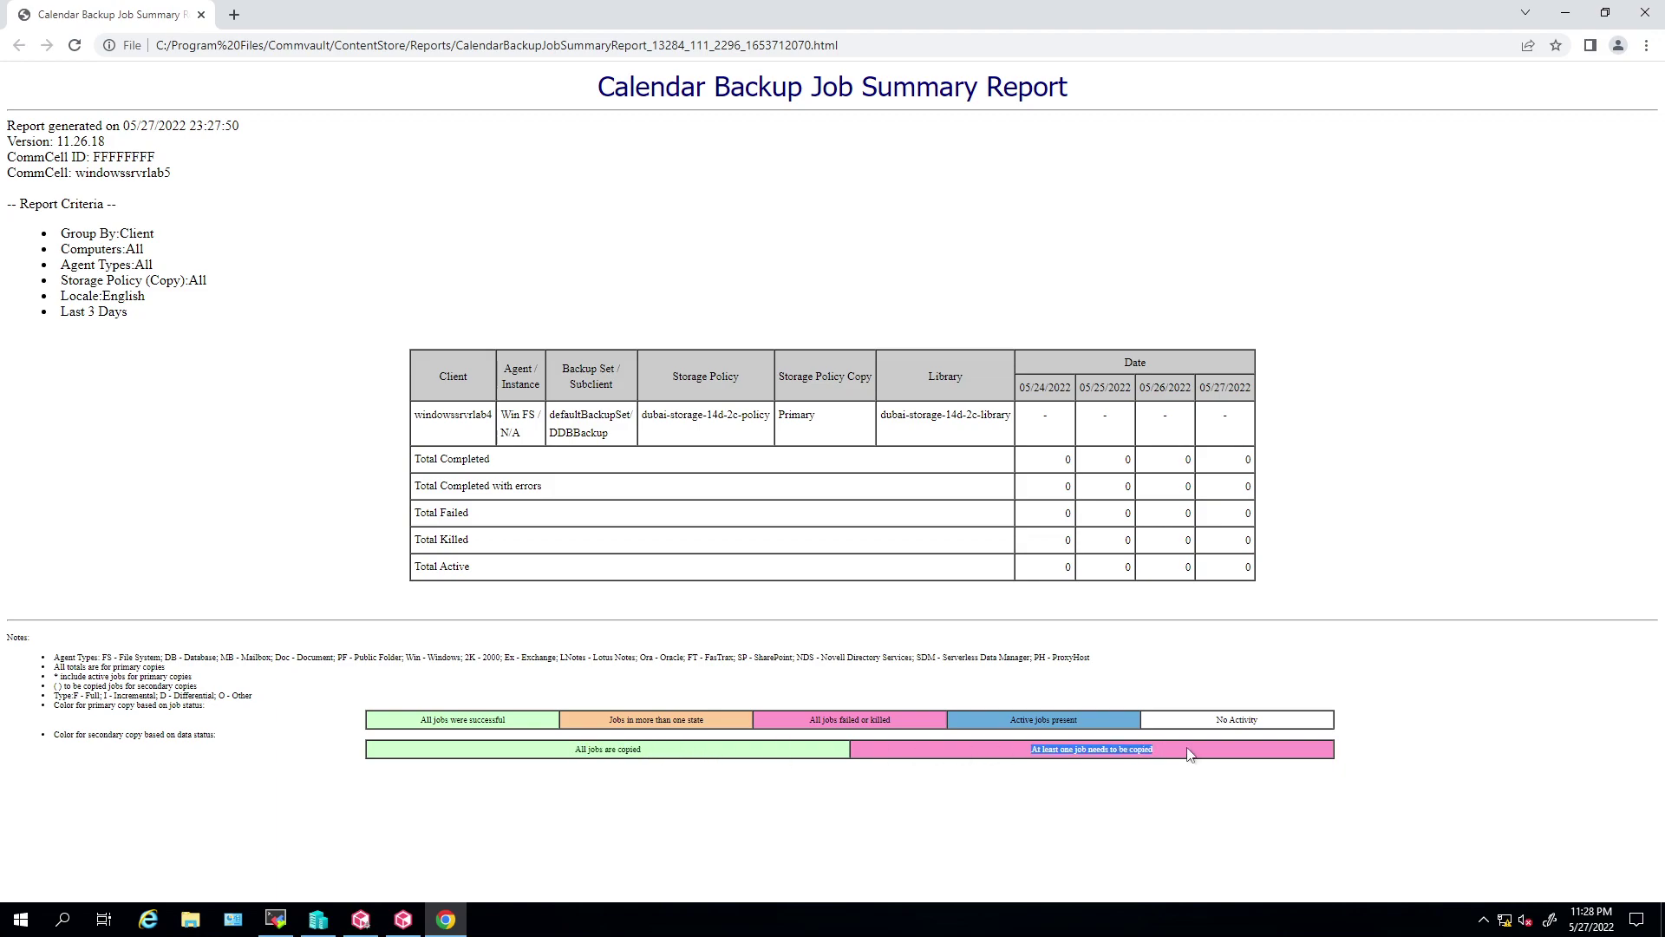
{"action": "left_click", "coordinate": [1034, 748]}
{"action": "double_click", "coordinate": [904, 13]}
{"action": "left_click", "coordinate": [903, 108]}
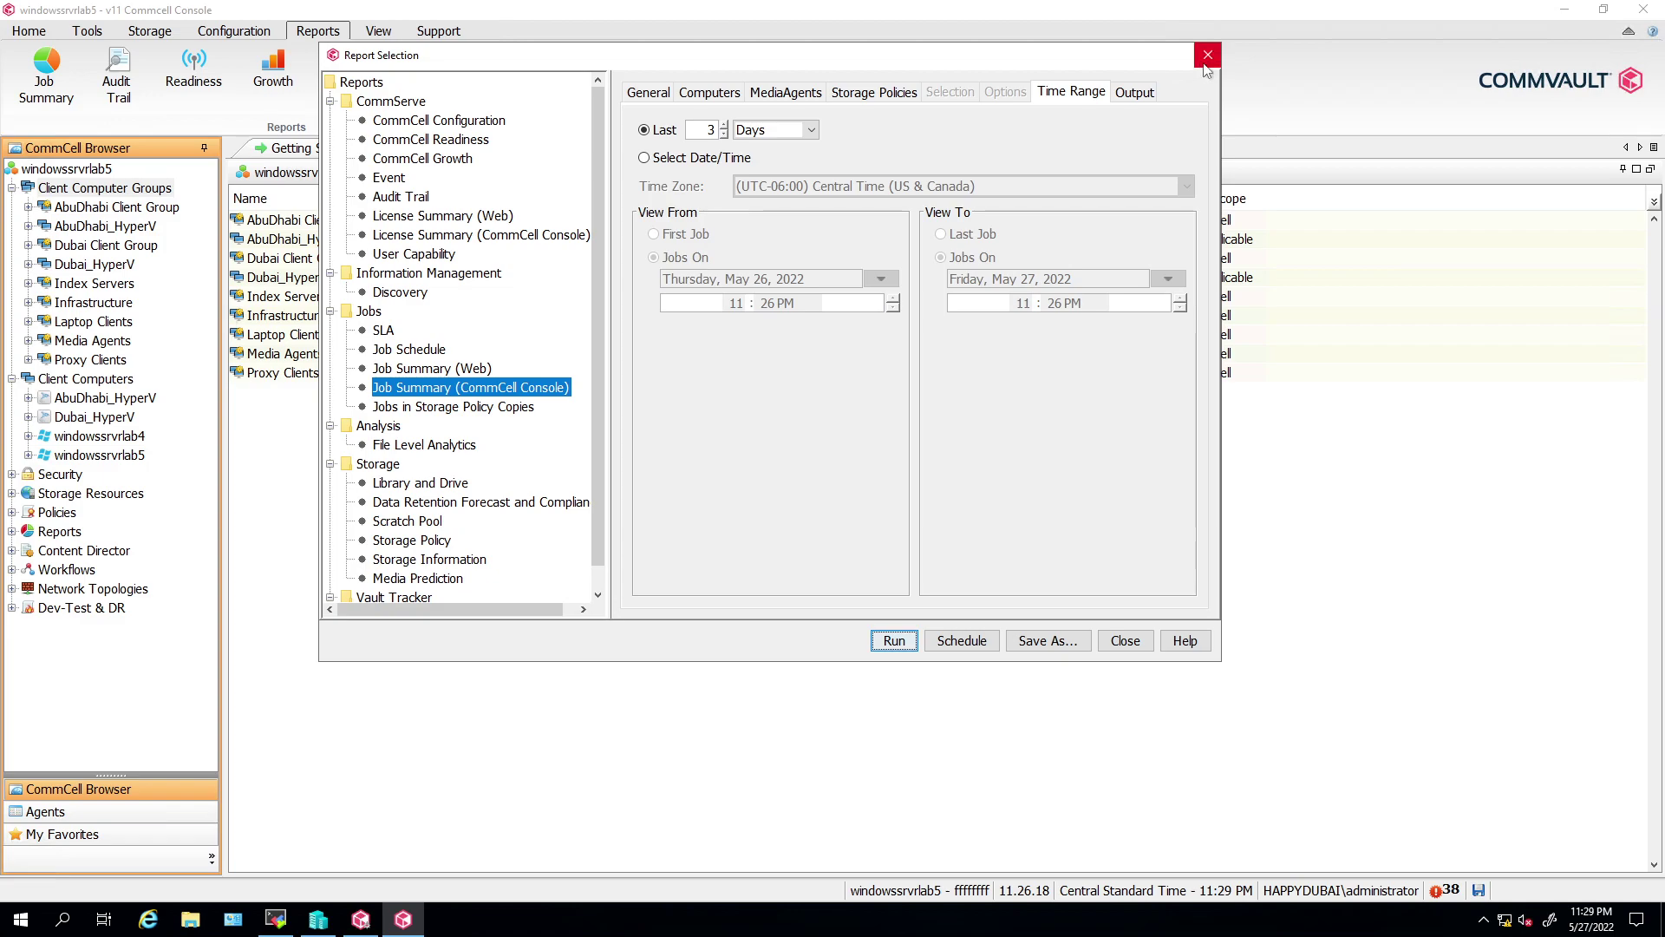
Step: Browse the CommServe, CommCell Configuration, Event and CommCell Growth reports, then close Report Selection
{"action": "left_click", "coordinate": [391, 101]}
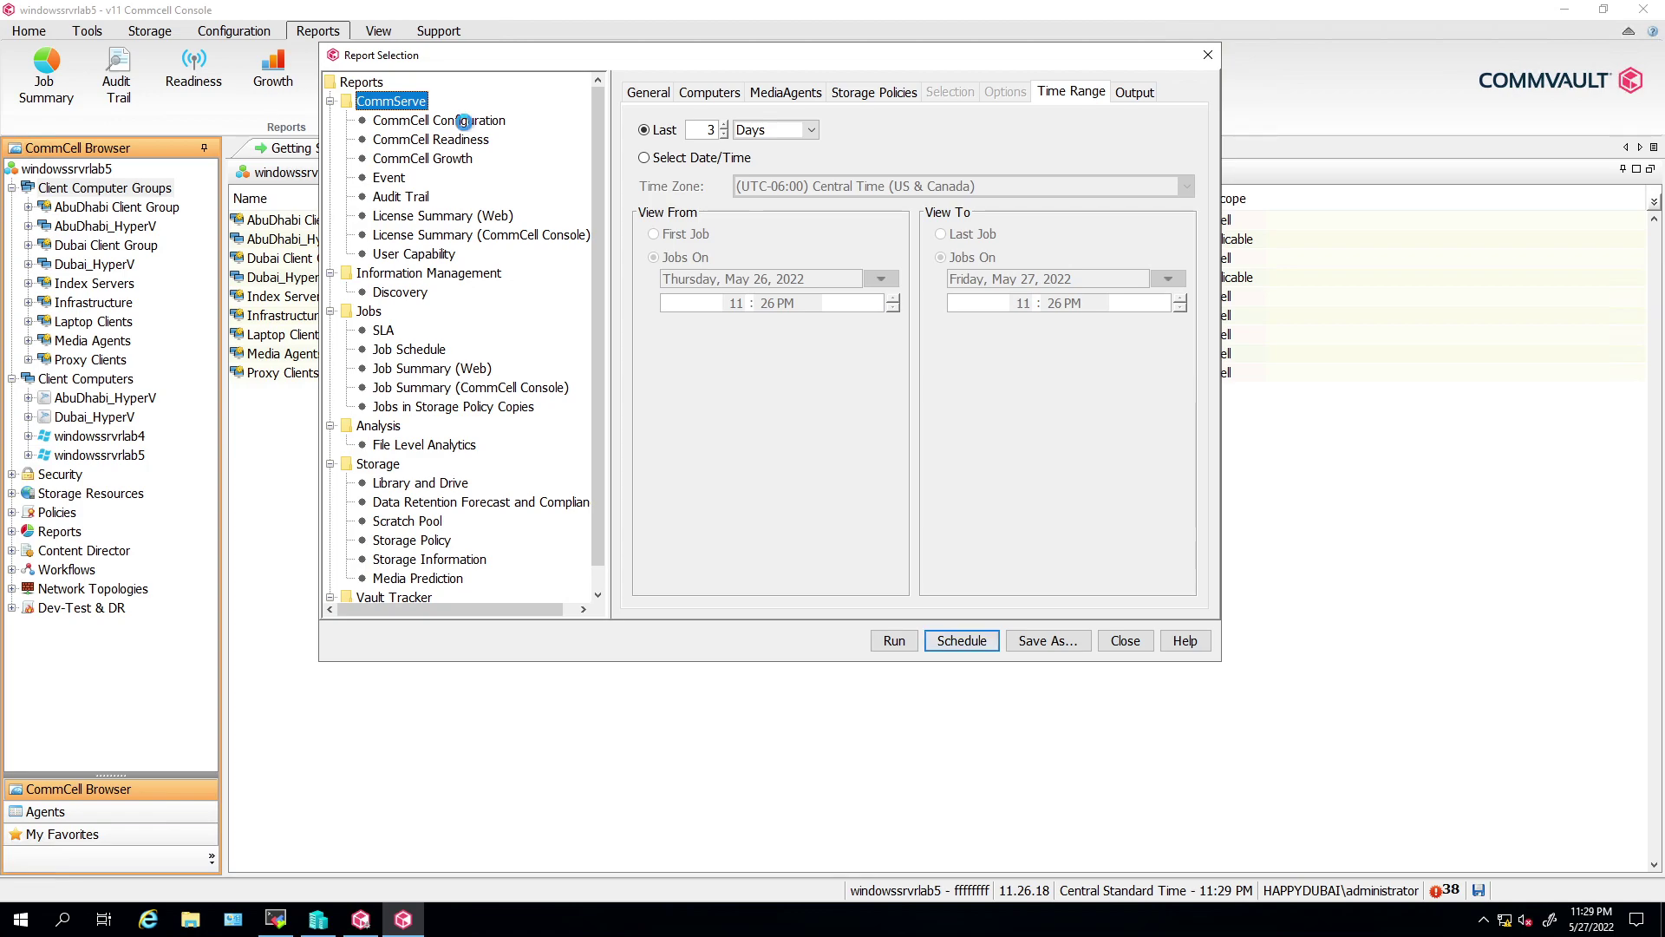
{"action": "left_click", "coordinate": [464, 121]}
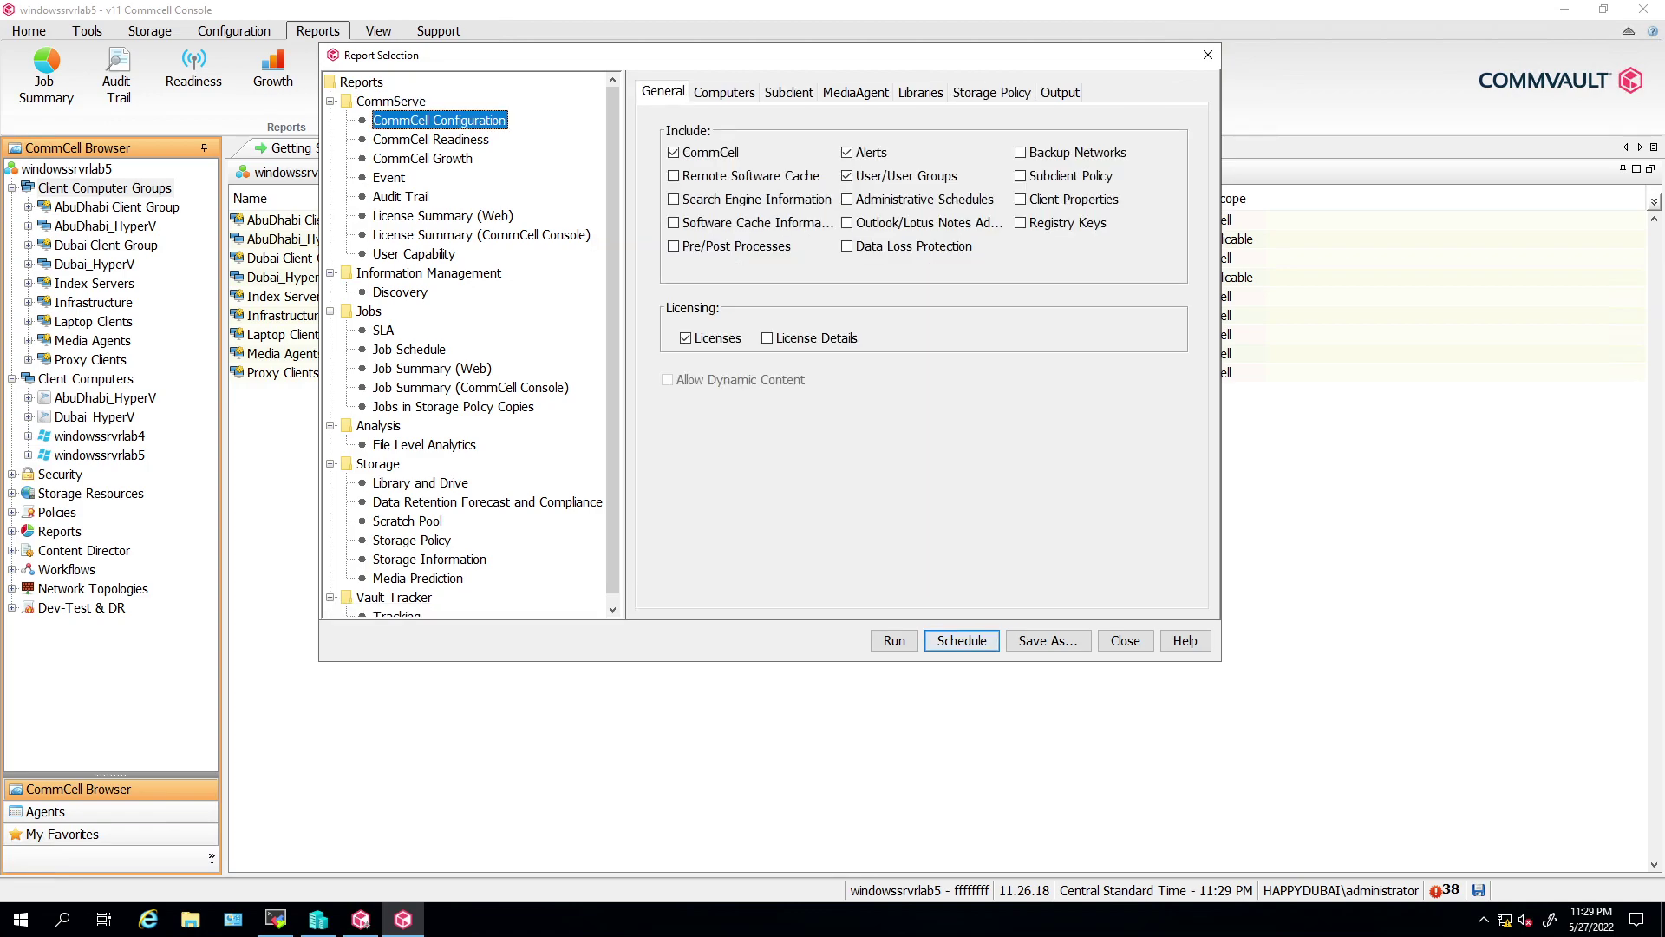
{"action": "left_click", "coordinate": [404, 178]}
{"action": "left_click", "coordinate": [414, 158]}
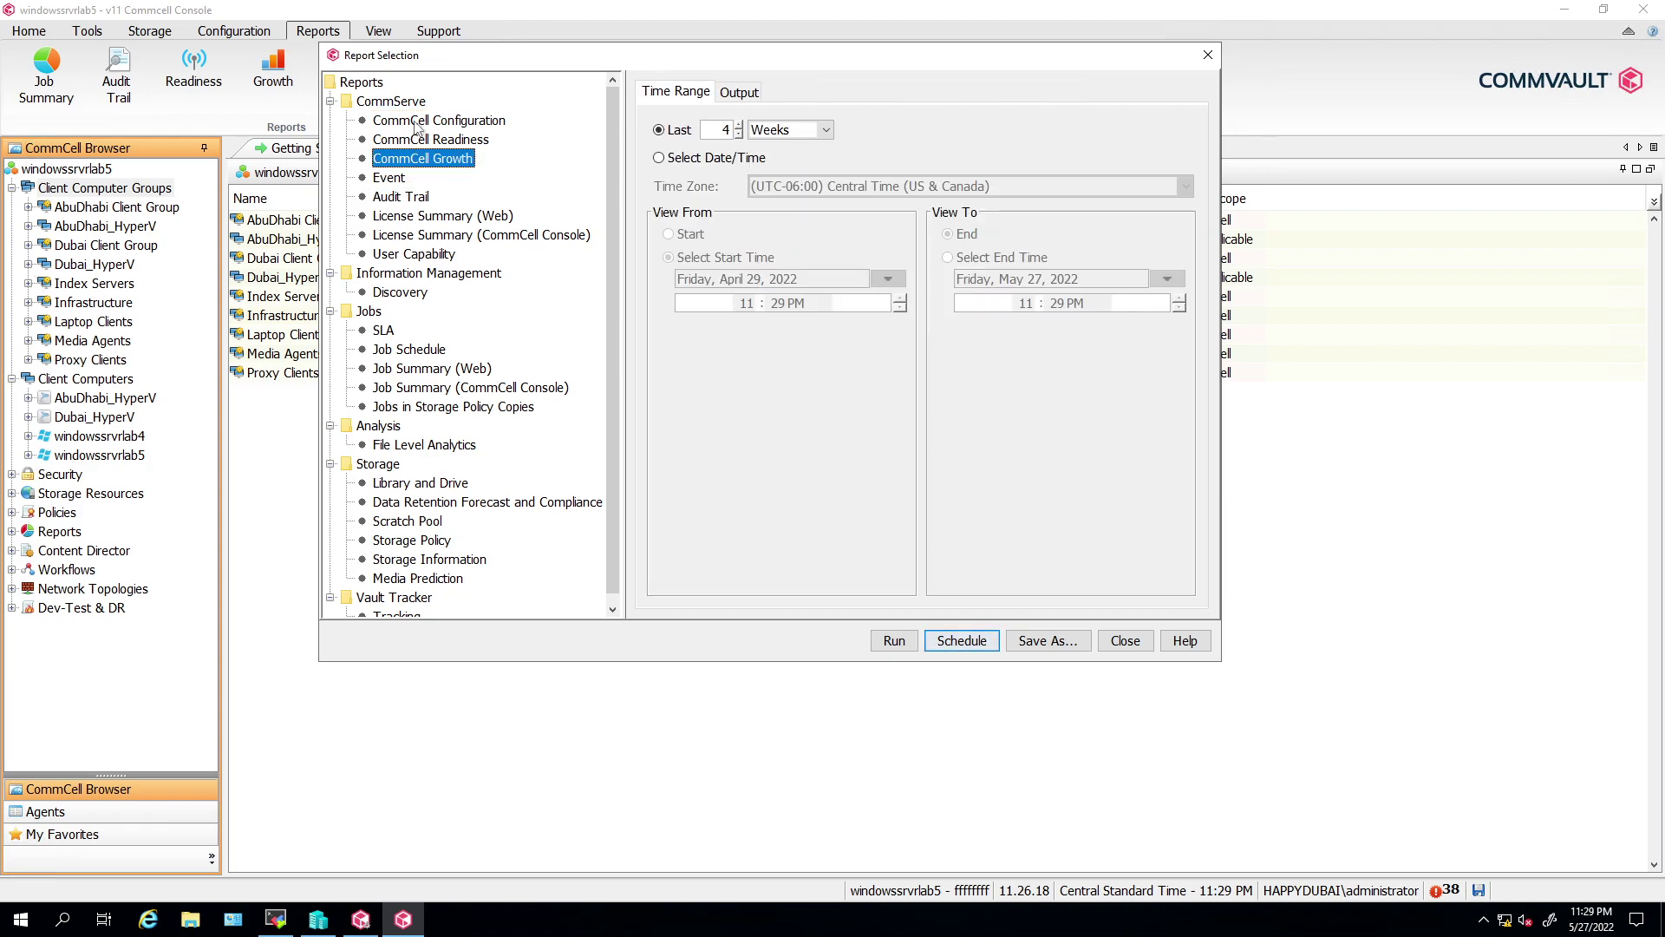
{"action": "left_click", "coordinate": [415, 122]}
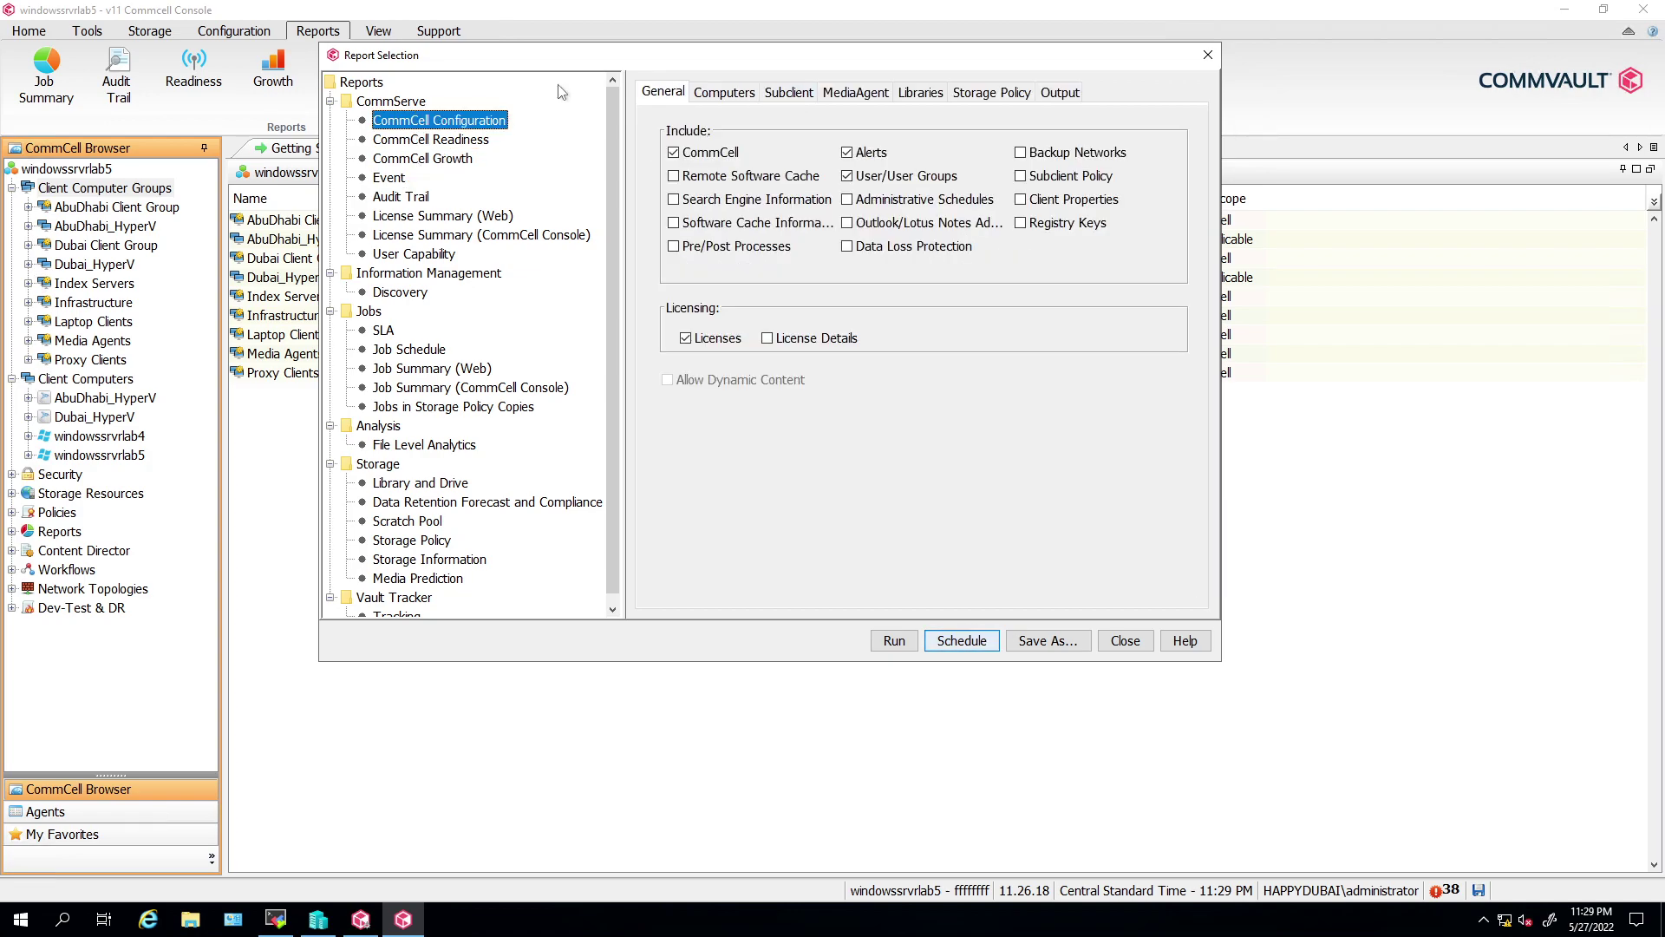
{"action": "left_click", "coordinate": [1207, 57]}
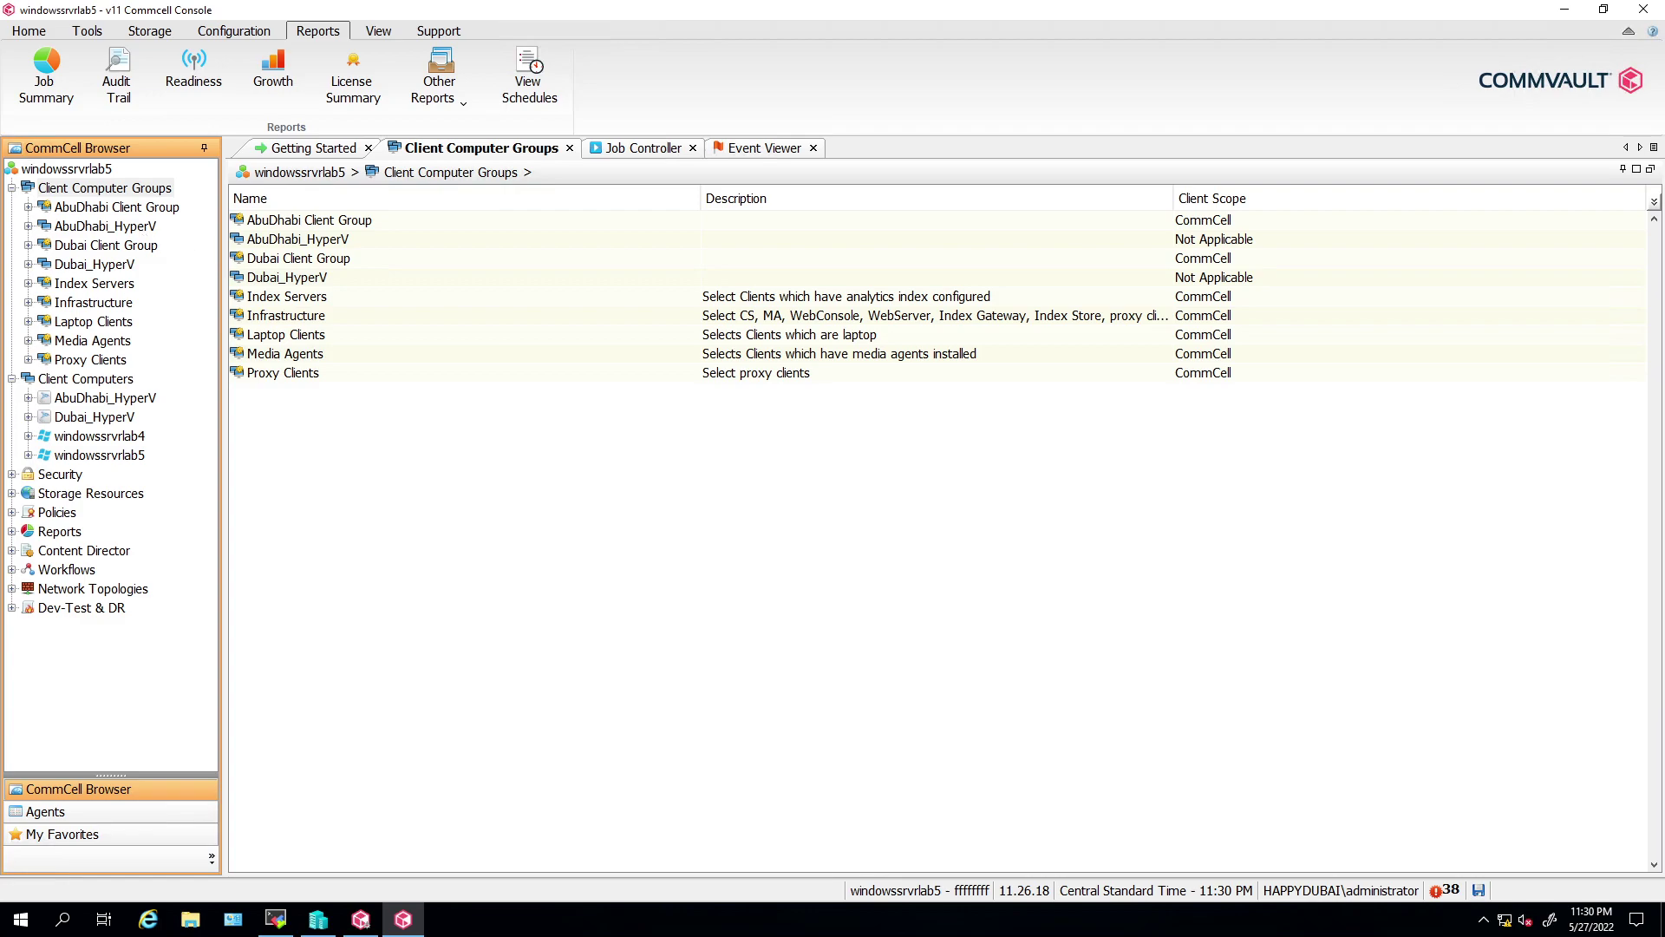
Step: Restore the console window from maximized and switch to the Home ribbon
{"action": "key", "text": "super+Down"}
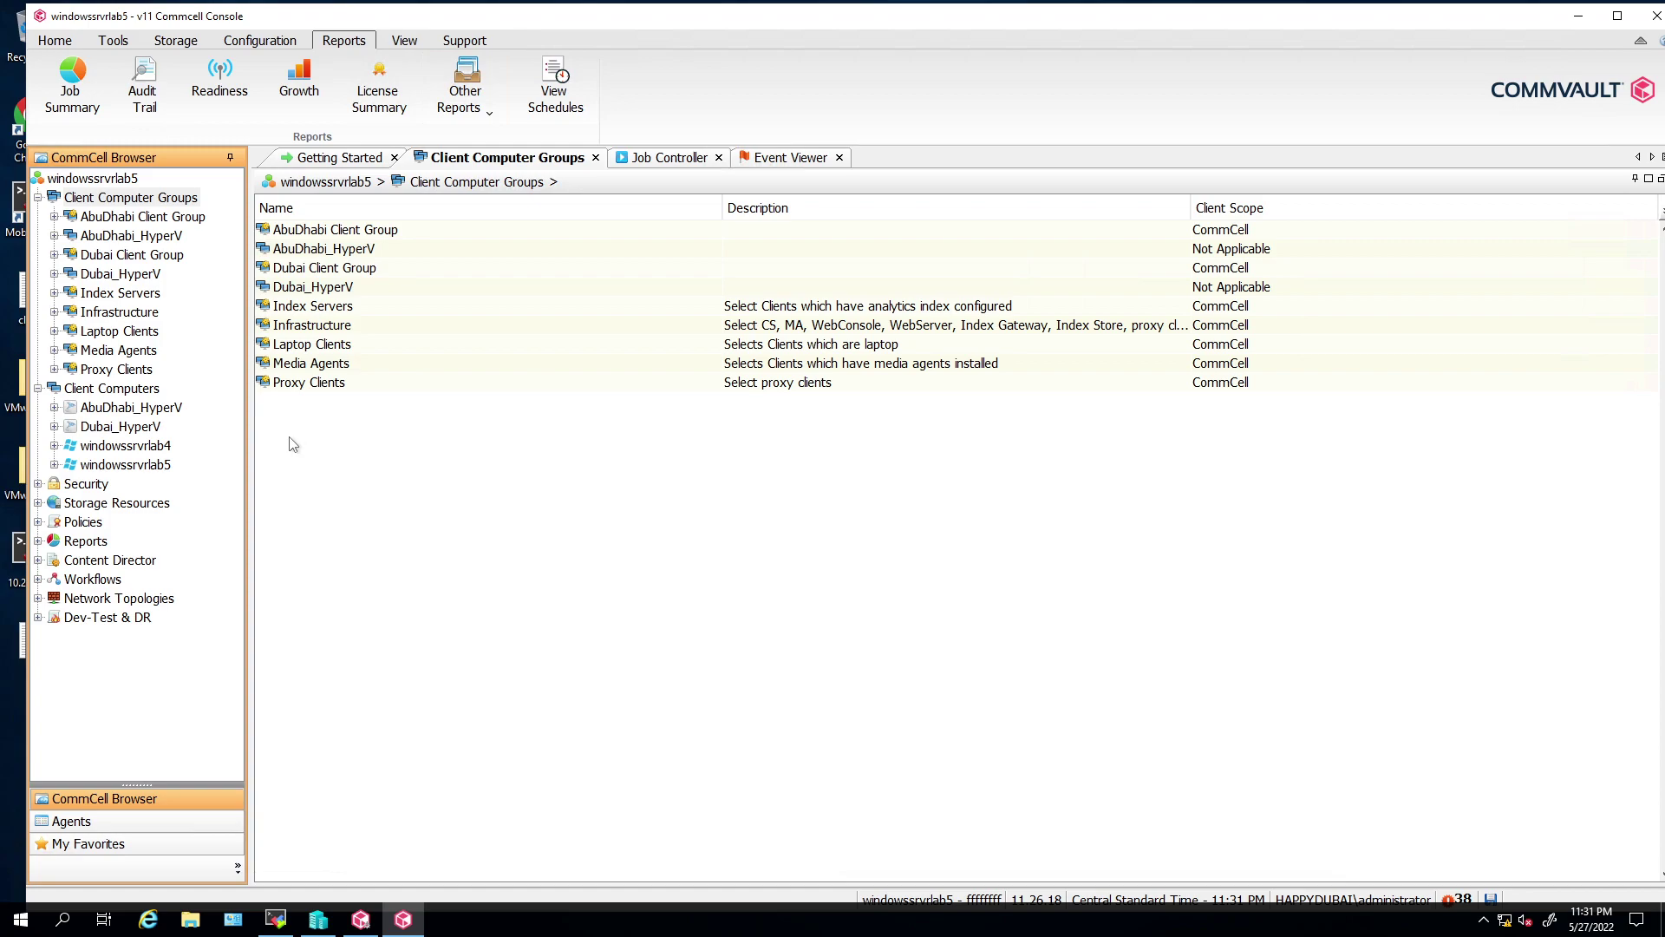
{"action": "left_click", "coordinate": [54, 40]}
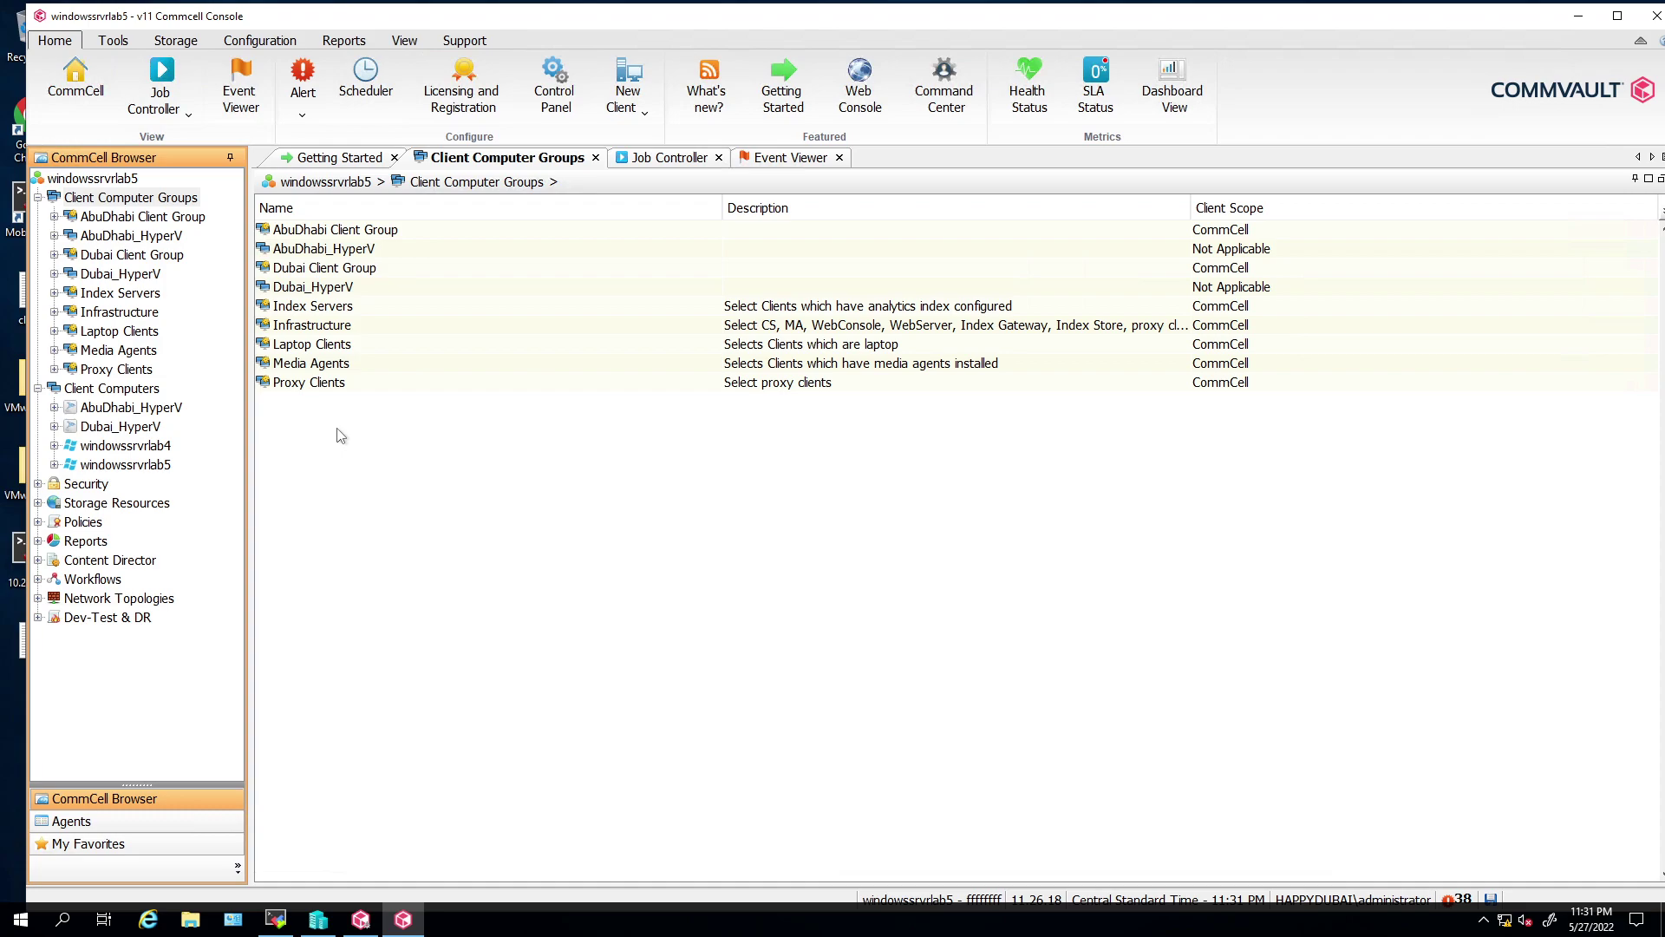
Step: Select each client computer group in turn, from Dubai_HyperV down to Proxy Clients and back
{"action": "left_click", "coordinate": [338, 289]}
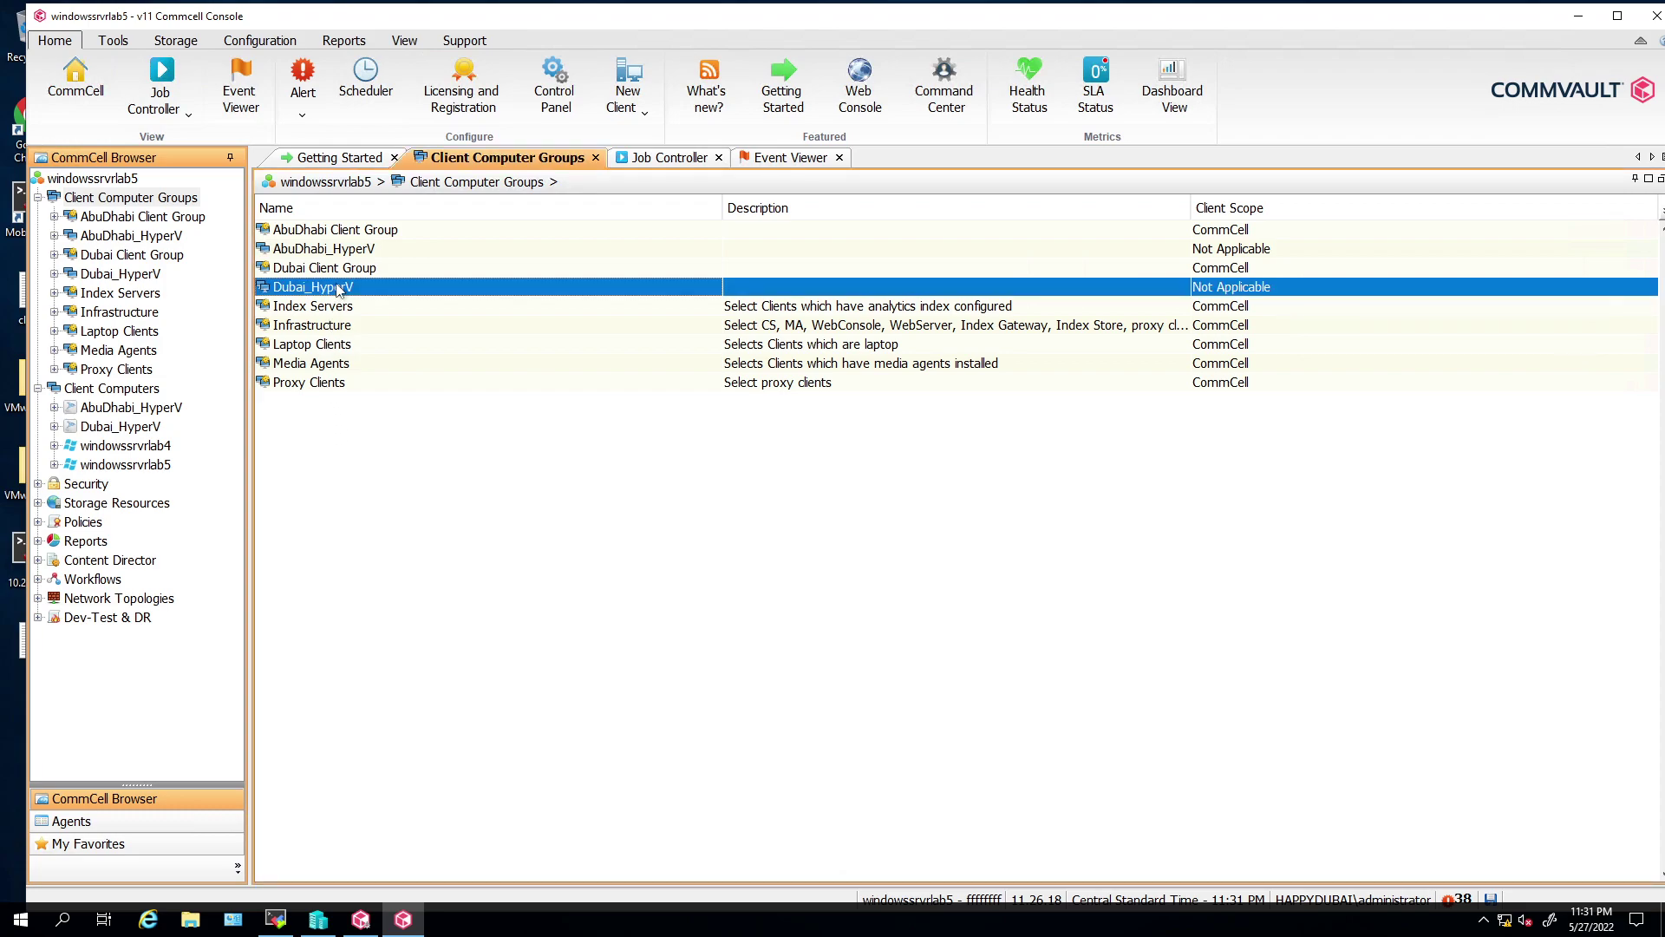
{"action": "left_click", "coordinate": [336, 310]}
{"action": "left_click", "coordinate": [319, 327]}
{"action": "left_click", "coordinate": [307, 346]}
{"action": "left_click", "coordinate": [300, 365]}
{"action": "left_click", "coordinate": [300, 384]}
{"action": "left_click", "coordinate": [309, 269]}
{"action": "left_click", "coordinate": [319, 232]}
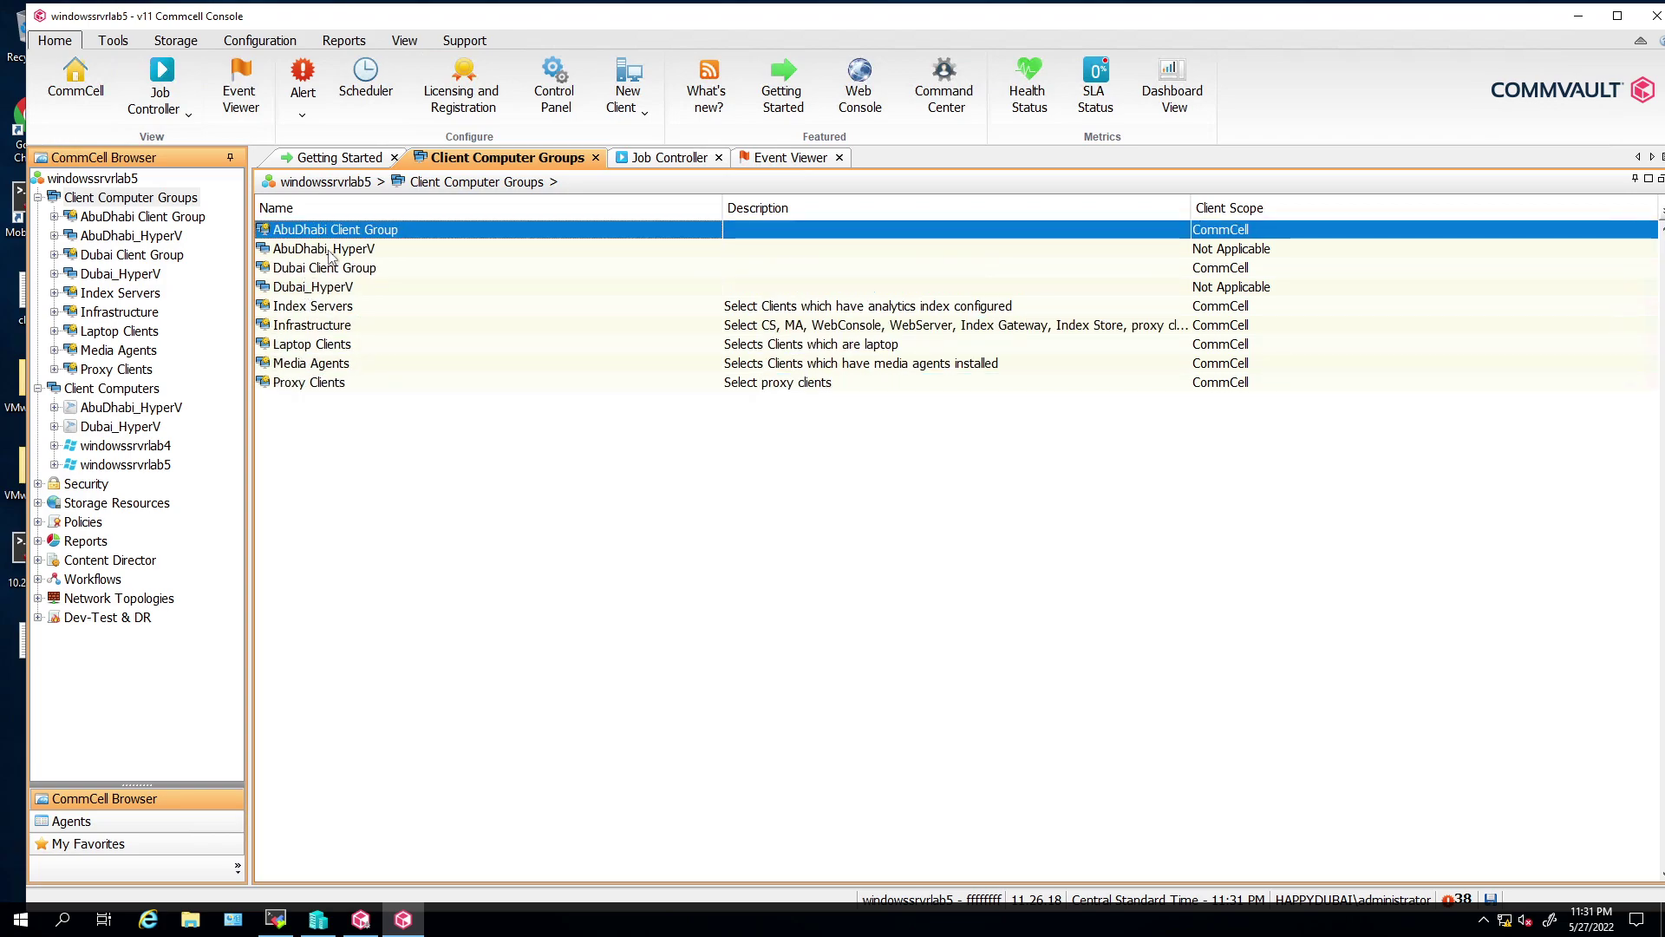
{"action": "left_click", "coordinate": [330, 251]}
{"action": "left_click", "coordinate": [335, 269]}
{"action": "left_click", "coordinate": [333, 288]}
{"action": "left_click", "coordinate": [334, 307]}
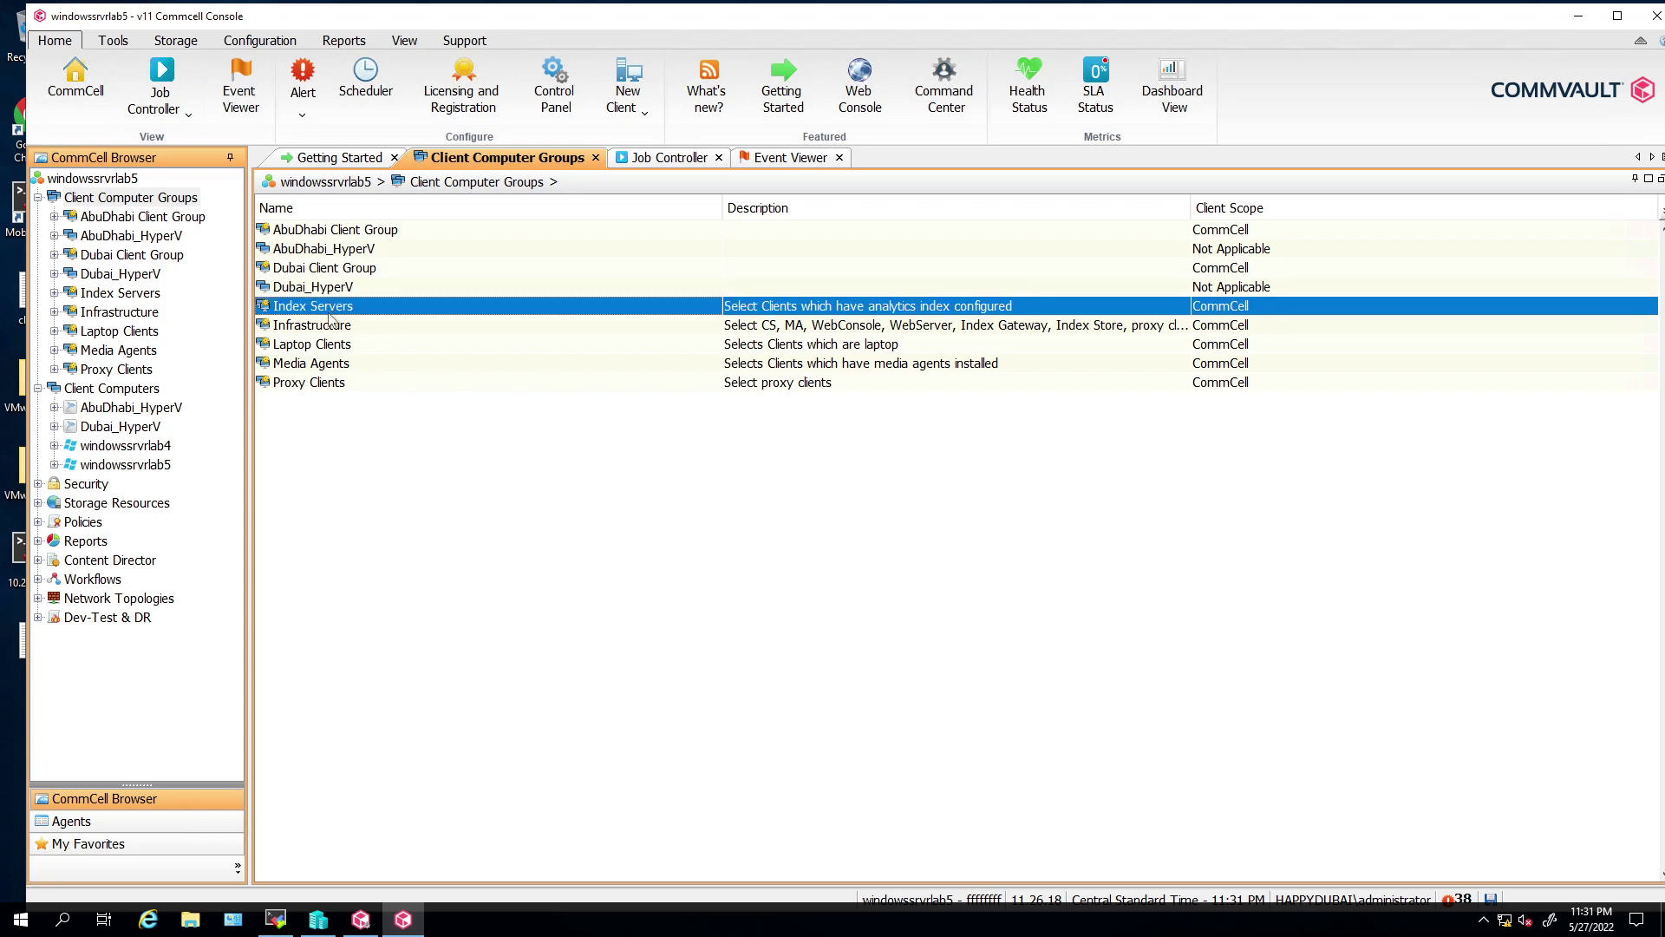
{"action": "left_click", "coordinate": [330, 330]}
{"action": "left_click", "coordinate": [329, 349]}
{"action": "left_click", "coordinate": [340, 274]}
{"action": "left_click", "coordinate": [344, 236]}
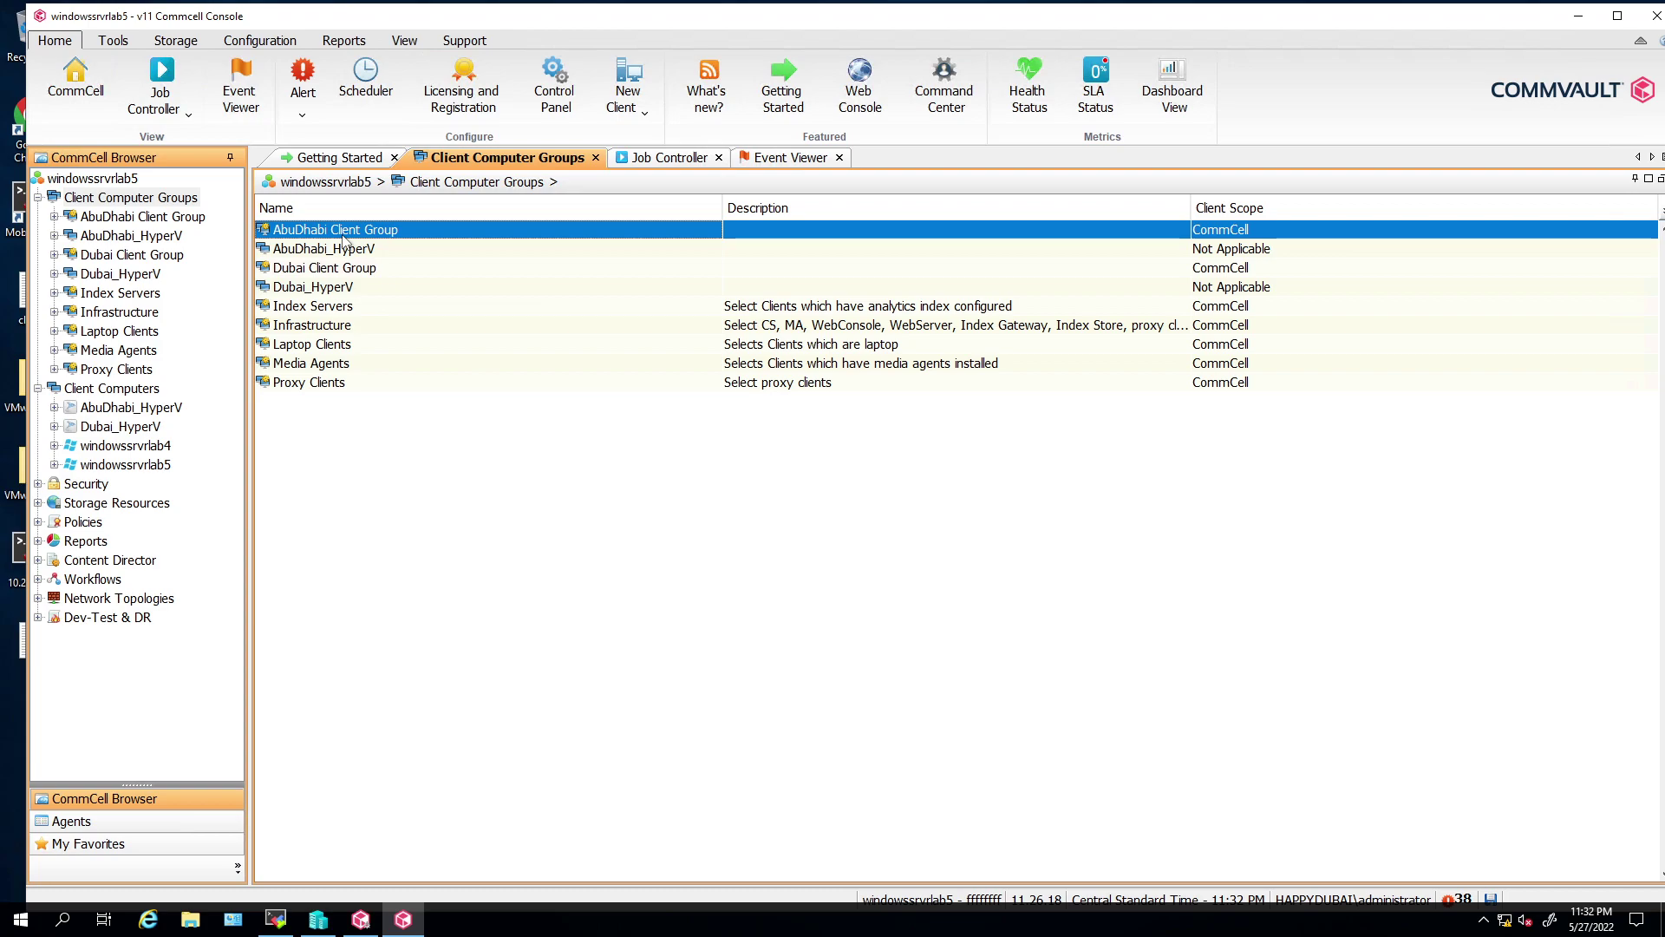
Step: Reselect the AbuDhabi, Dubai and Index Servers groups, then bring back the Reports ribbon
{"action": "left_click", "coordinate": [377, 248]}
{"action": "left_click", "coordinate": [377, 230]}
{"action": "left_click", "coordinate": [342, 308]}
{"action": "left_click", "coordinate": [354, 250]}
{"action": "left_click", "coordinate": [356, 233]}
{"action": "left_click", "coordinate": [351, 267]}
{"action": "left_click", "coordinate": [342, 288]}
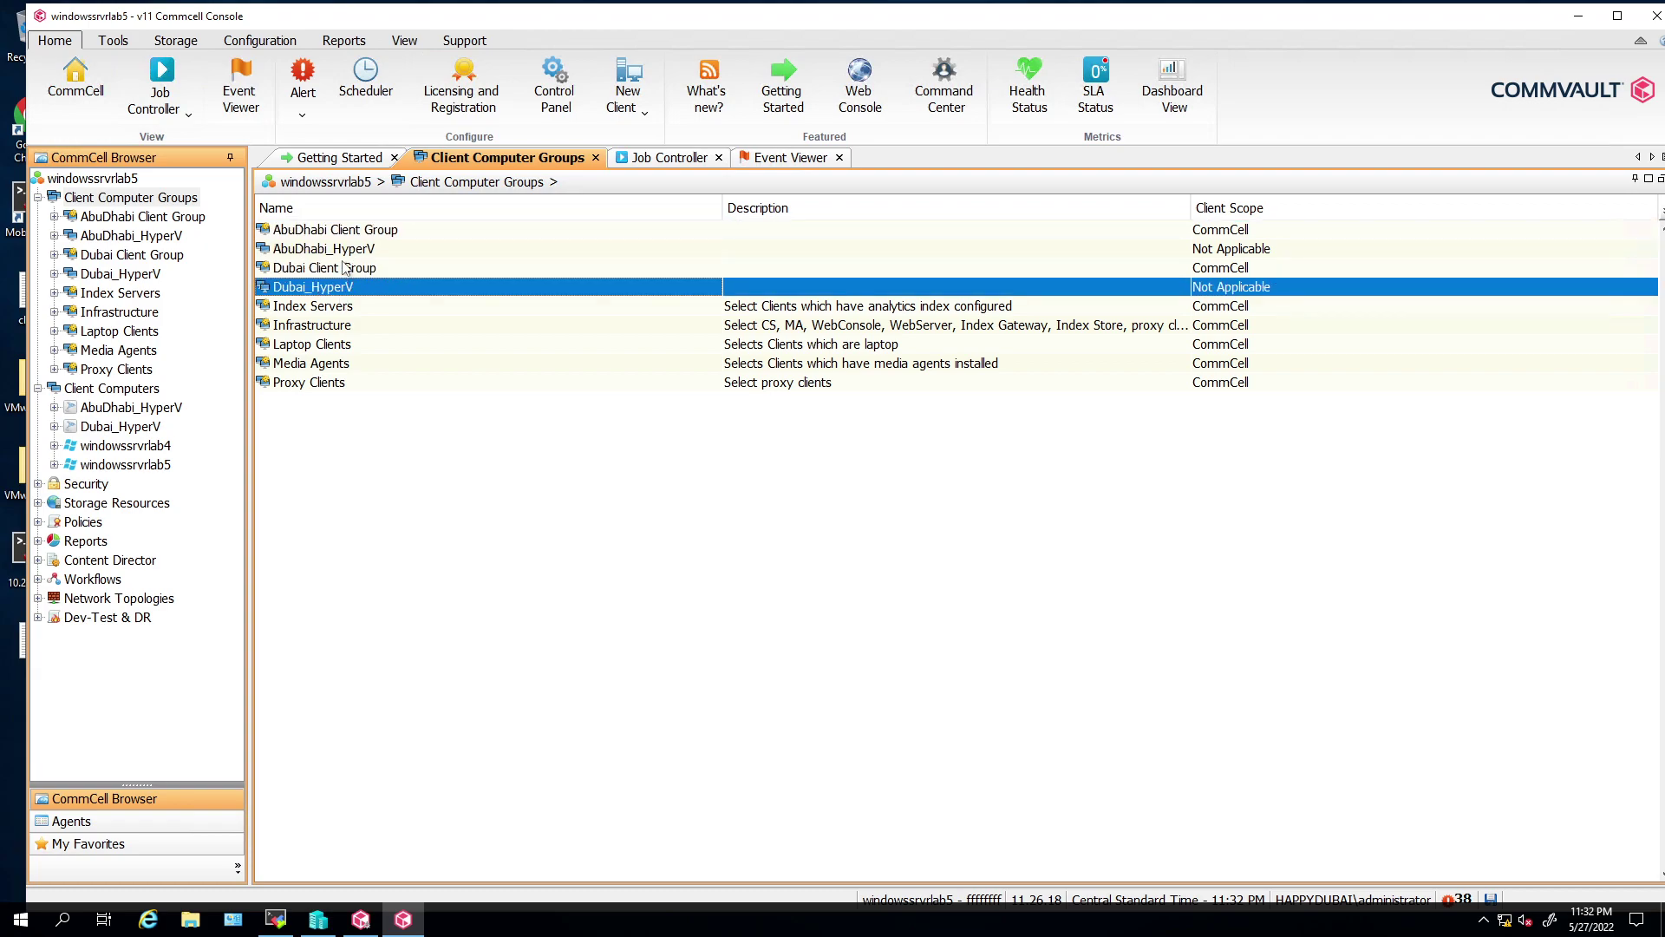
{"action": "left_click", "coordinate": [347, 232]}
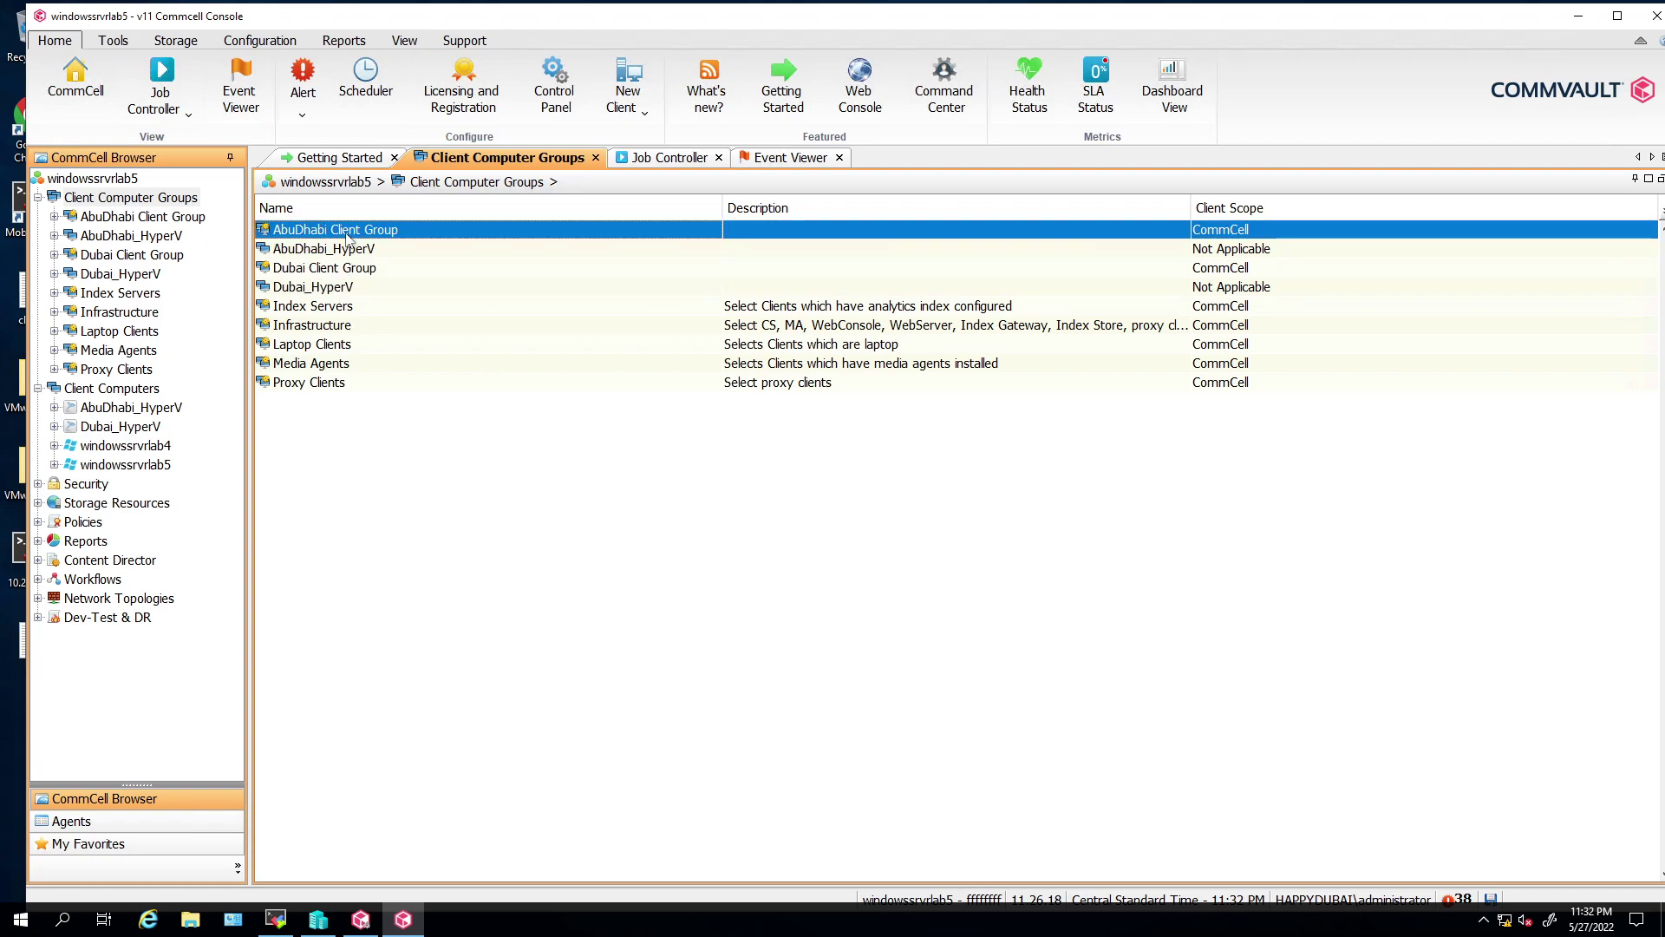
{"action": "left_click", "coordinate": [342, 44]}
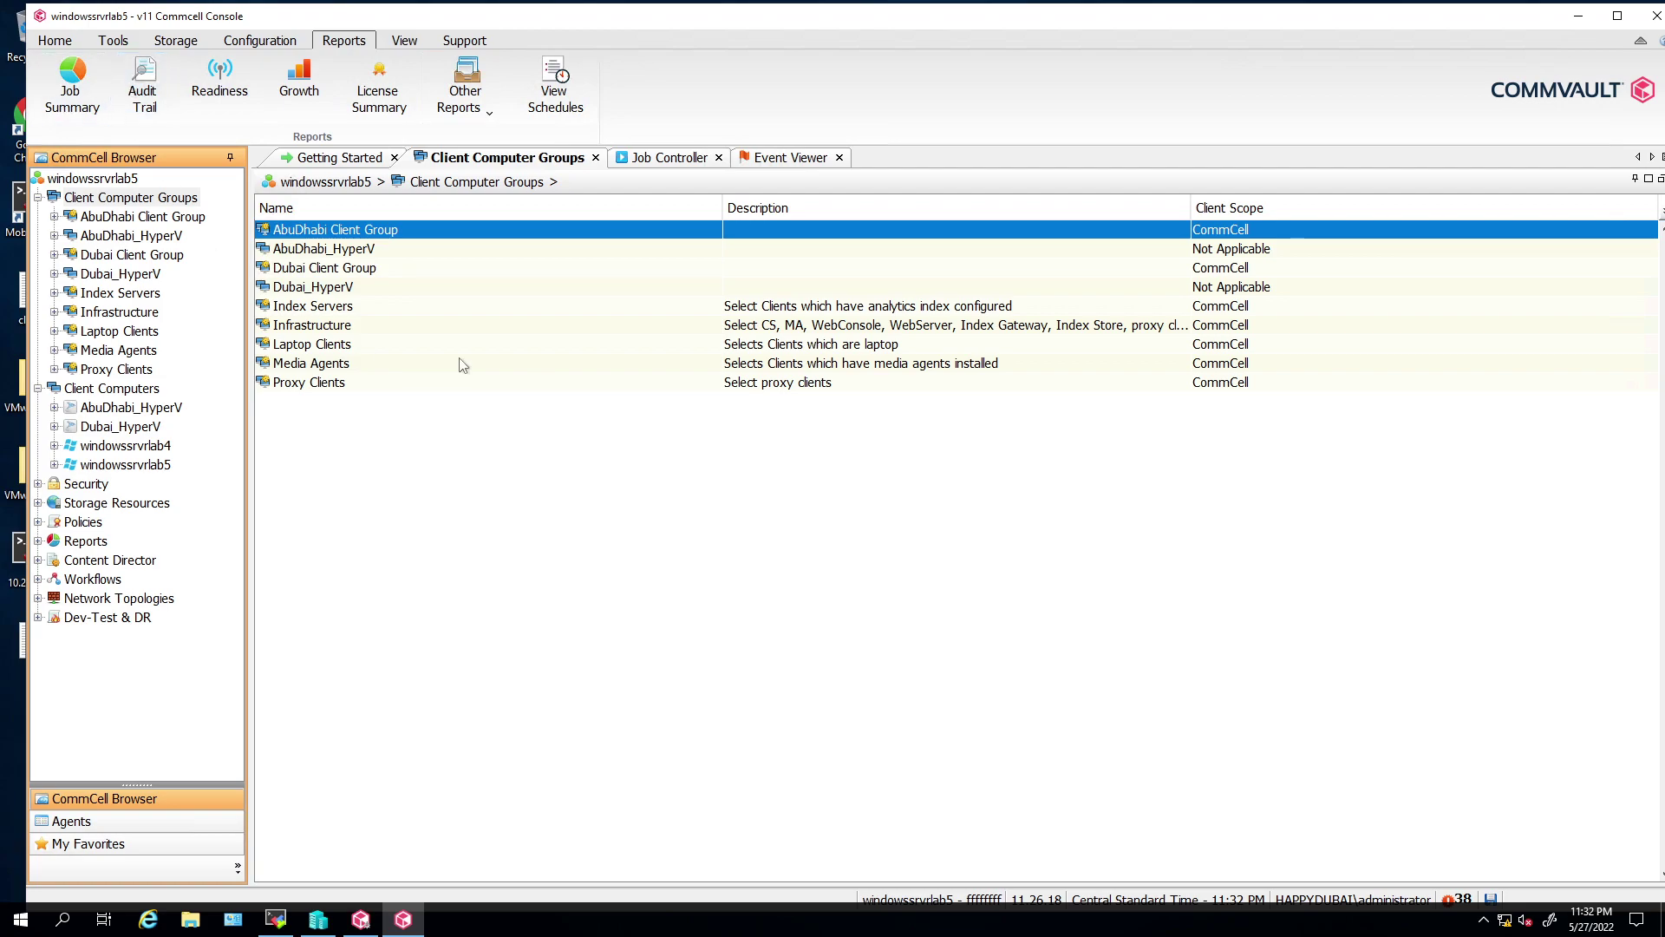
Step: Expand AbuDhabi_HyperV and AbuDhabi Client Group, then display the windowssrvrlab5 root page
{"action": "double_click", "coordinate": [150, 235]}
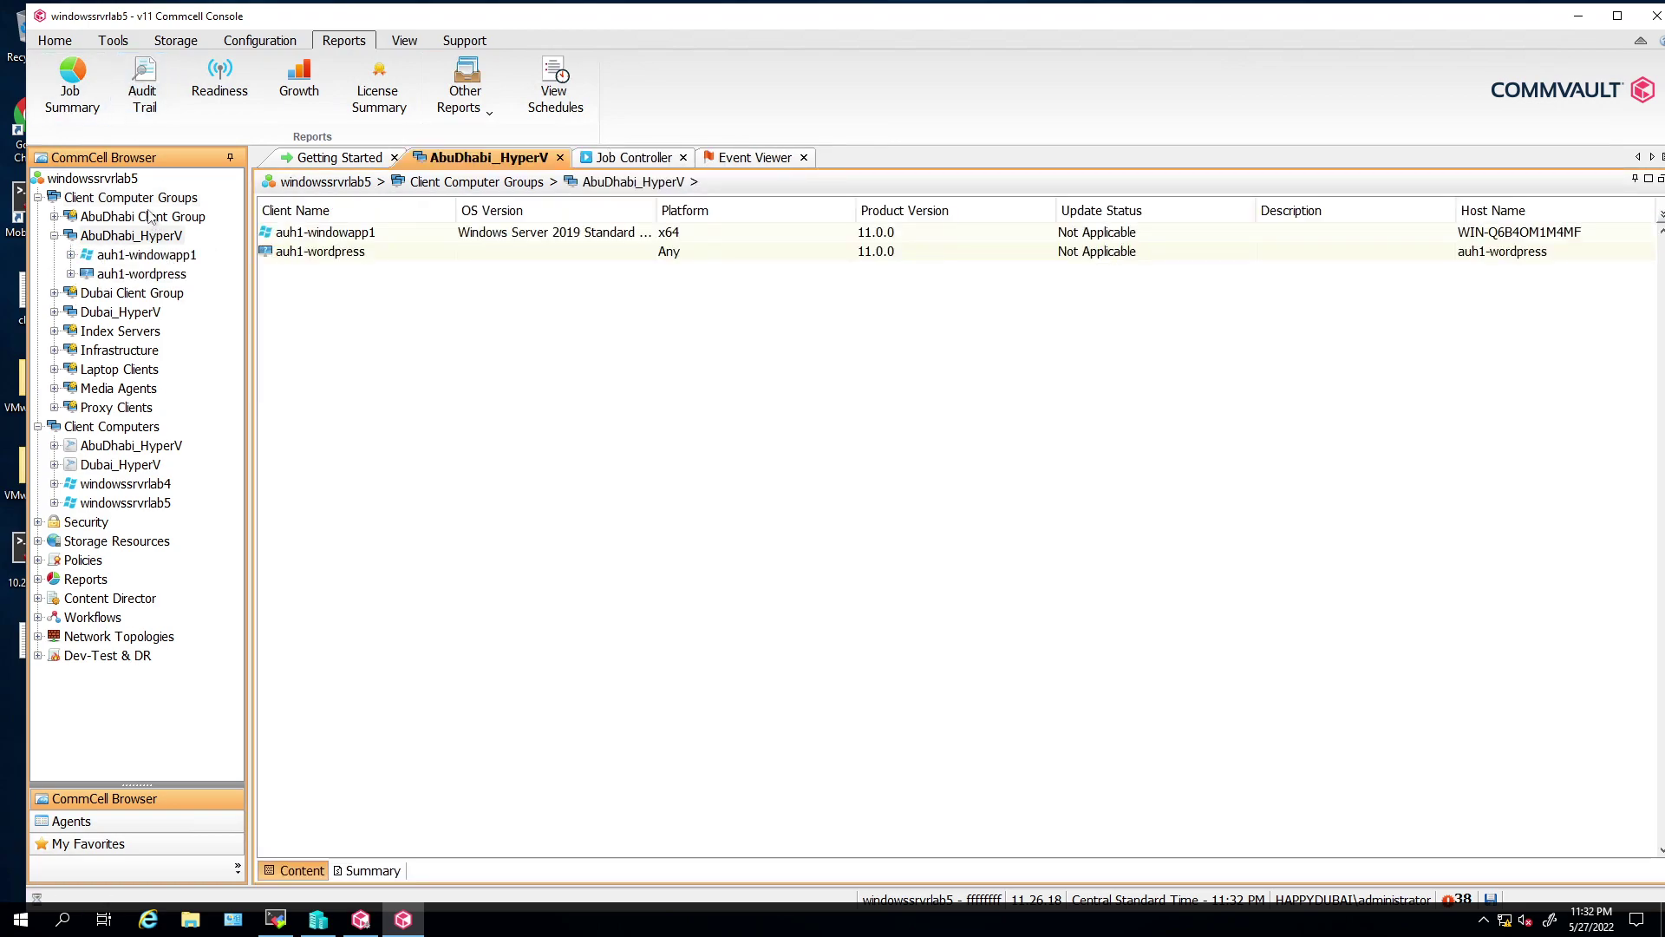
{"action": "double_click", "coordinate": [148, 216]}
{"action": "left_click", "coordinate": [116, 181]}
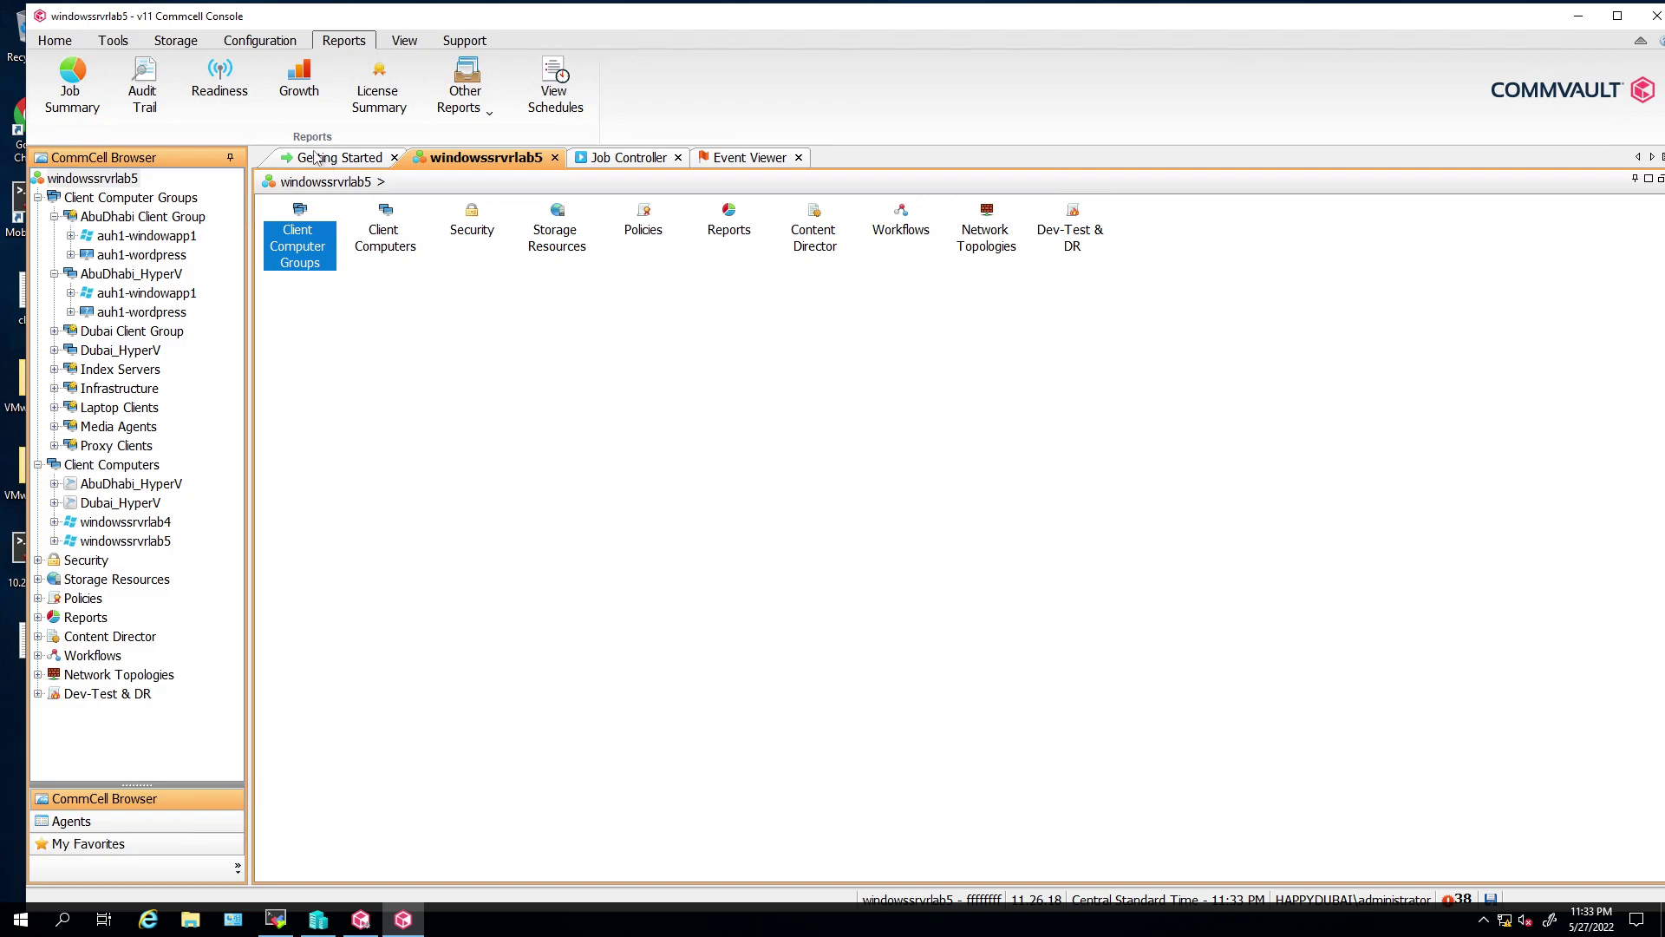
{"action": "left_click", "coordinate": [54, 41]}
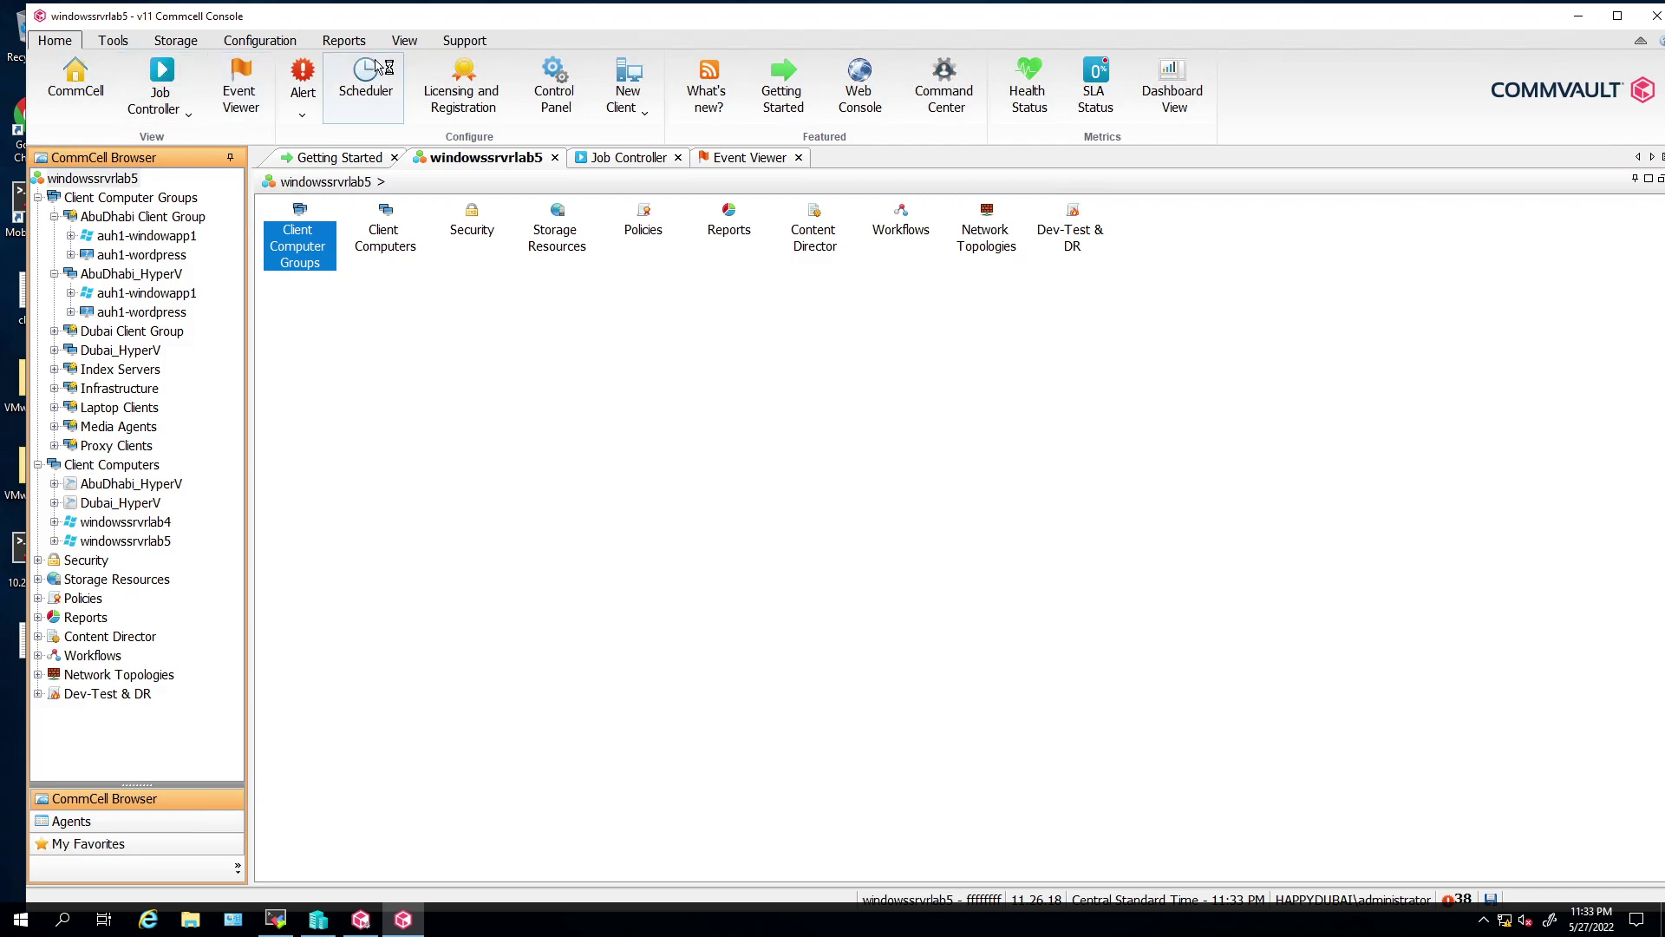
{"action": "left_click", "coordinate": [555, 82]}
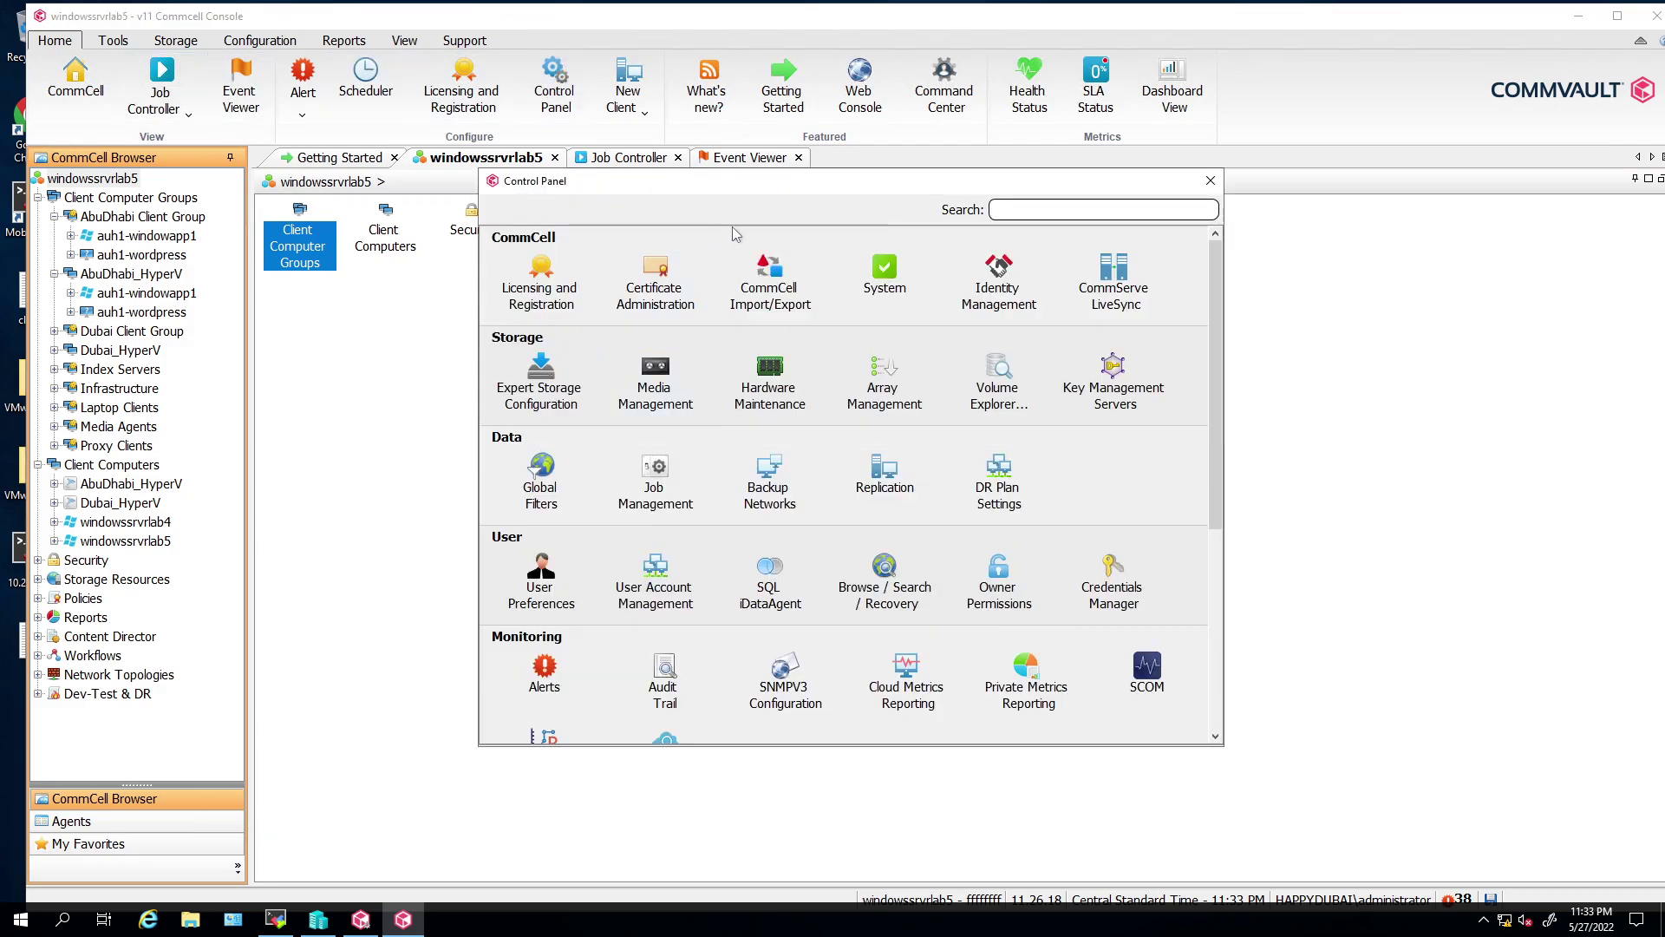
{"action": "left_click", "coordinate": [628, 91]}
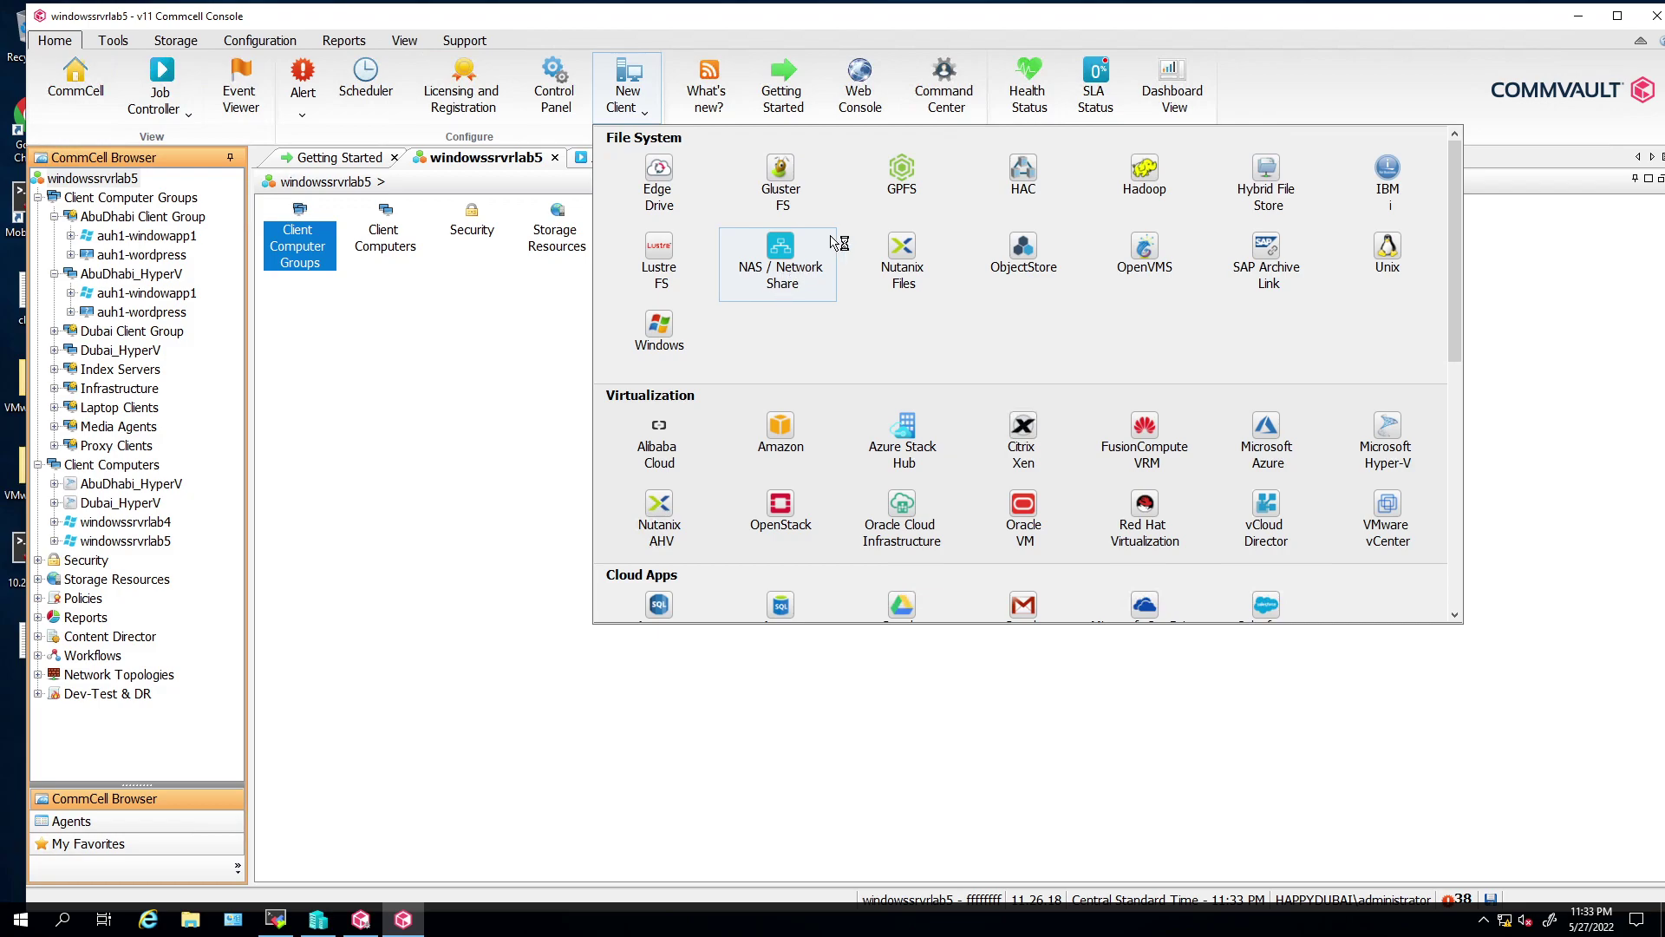
{"action": "scroll", "coordinate": [1015, 329], "scroll_direction": "down", "scroll_amount": 10}
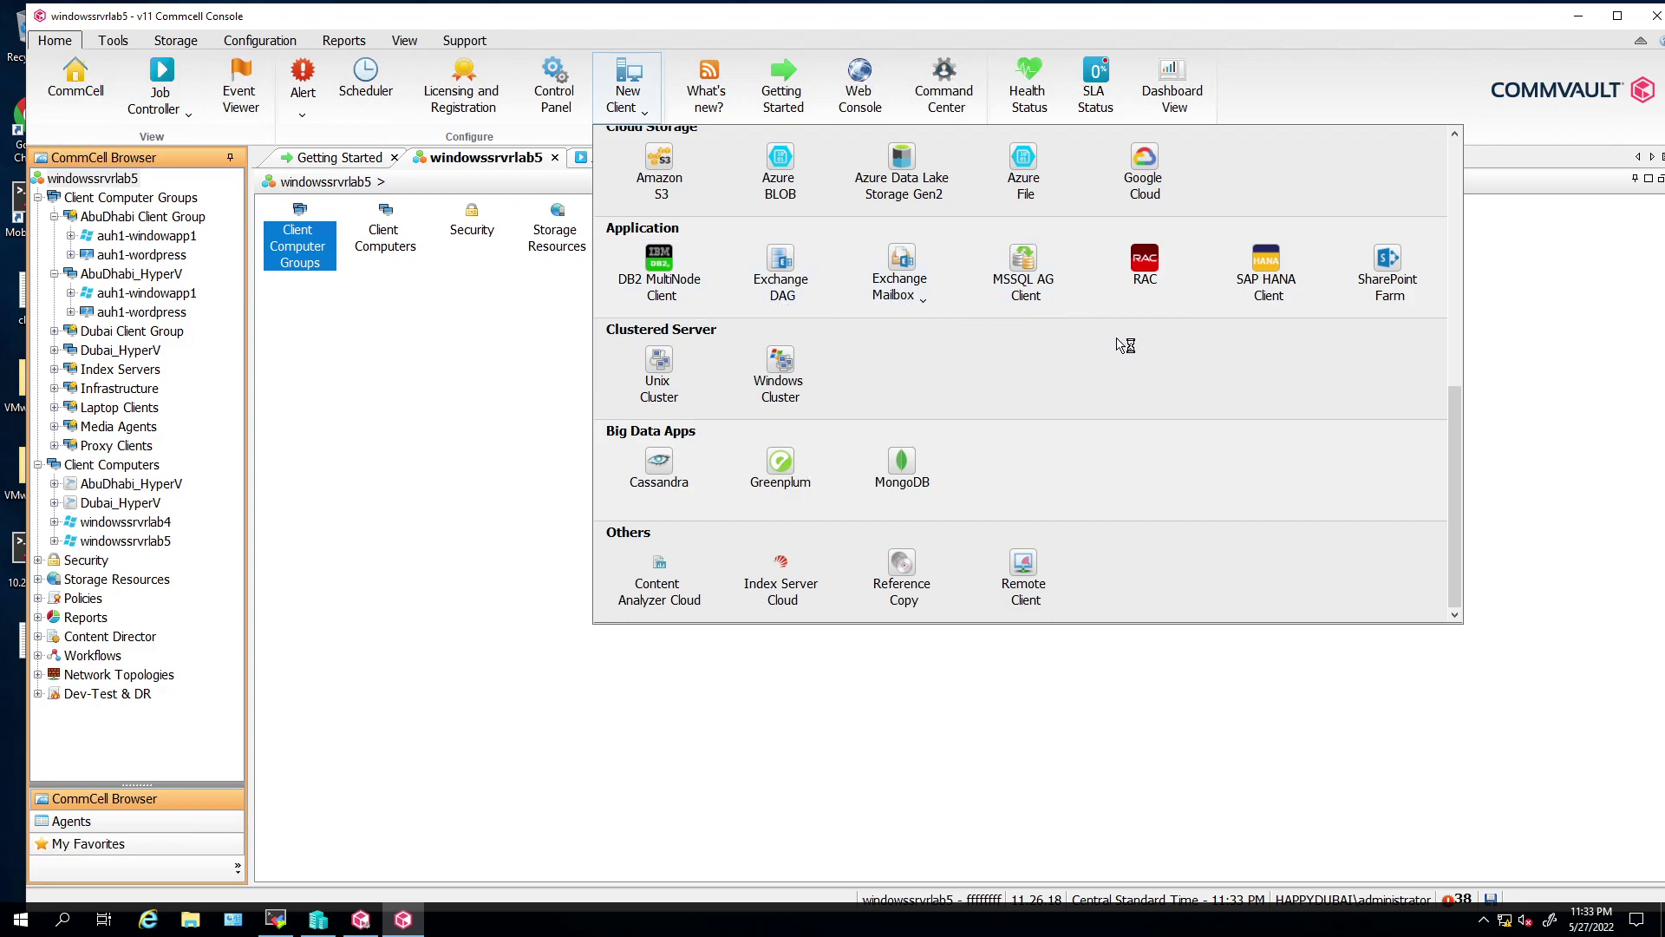
{"action": "scroll", "coordinate": [1124, 345], "scroll_direction": "up", "scroll_amount": 1}
{"action": "scroll", "coordinate": [1165, 373], "scroll_direction": "up", "scroll_amount": 1}
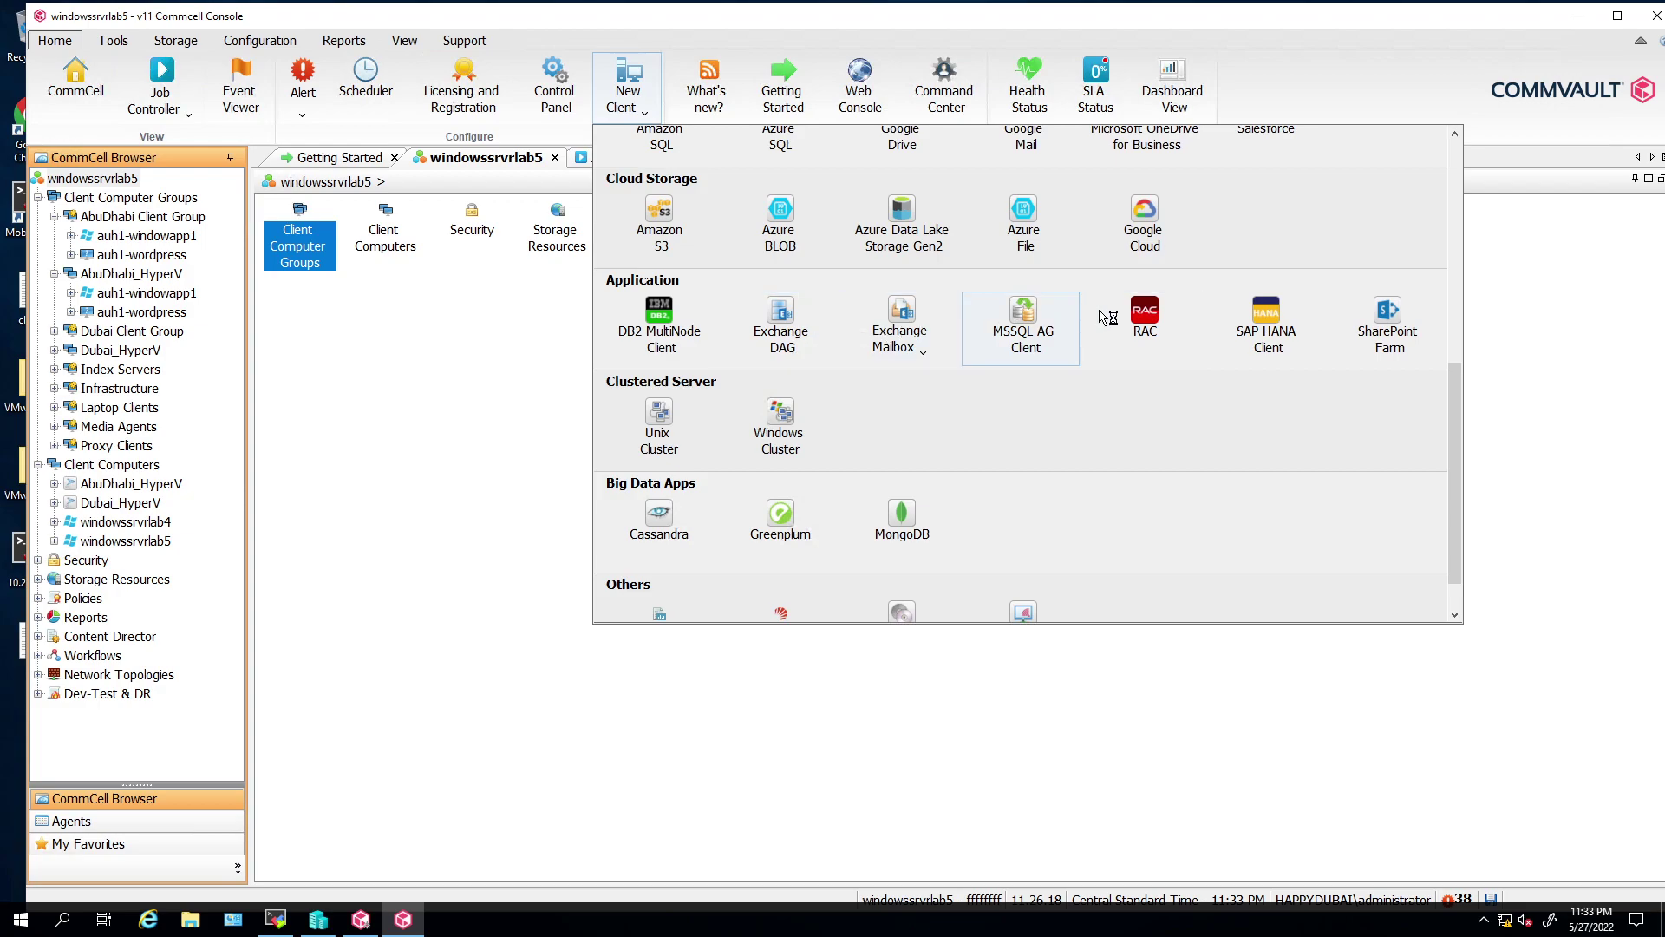
{"action": "scroll", "coordinate": [1110, 319], "scroll_direction": "up", "scroll_amount": 1}
{"action": "scroll", "coordinate": [1266, 323], "scroll_direction": "up", "scroll_amount": 1}
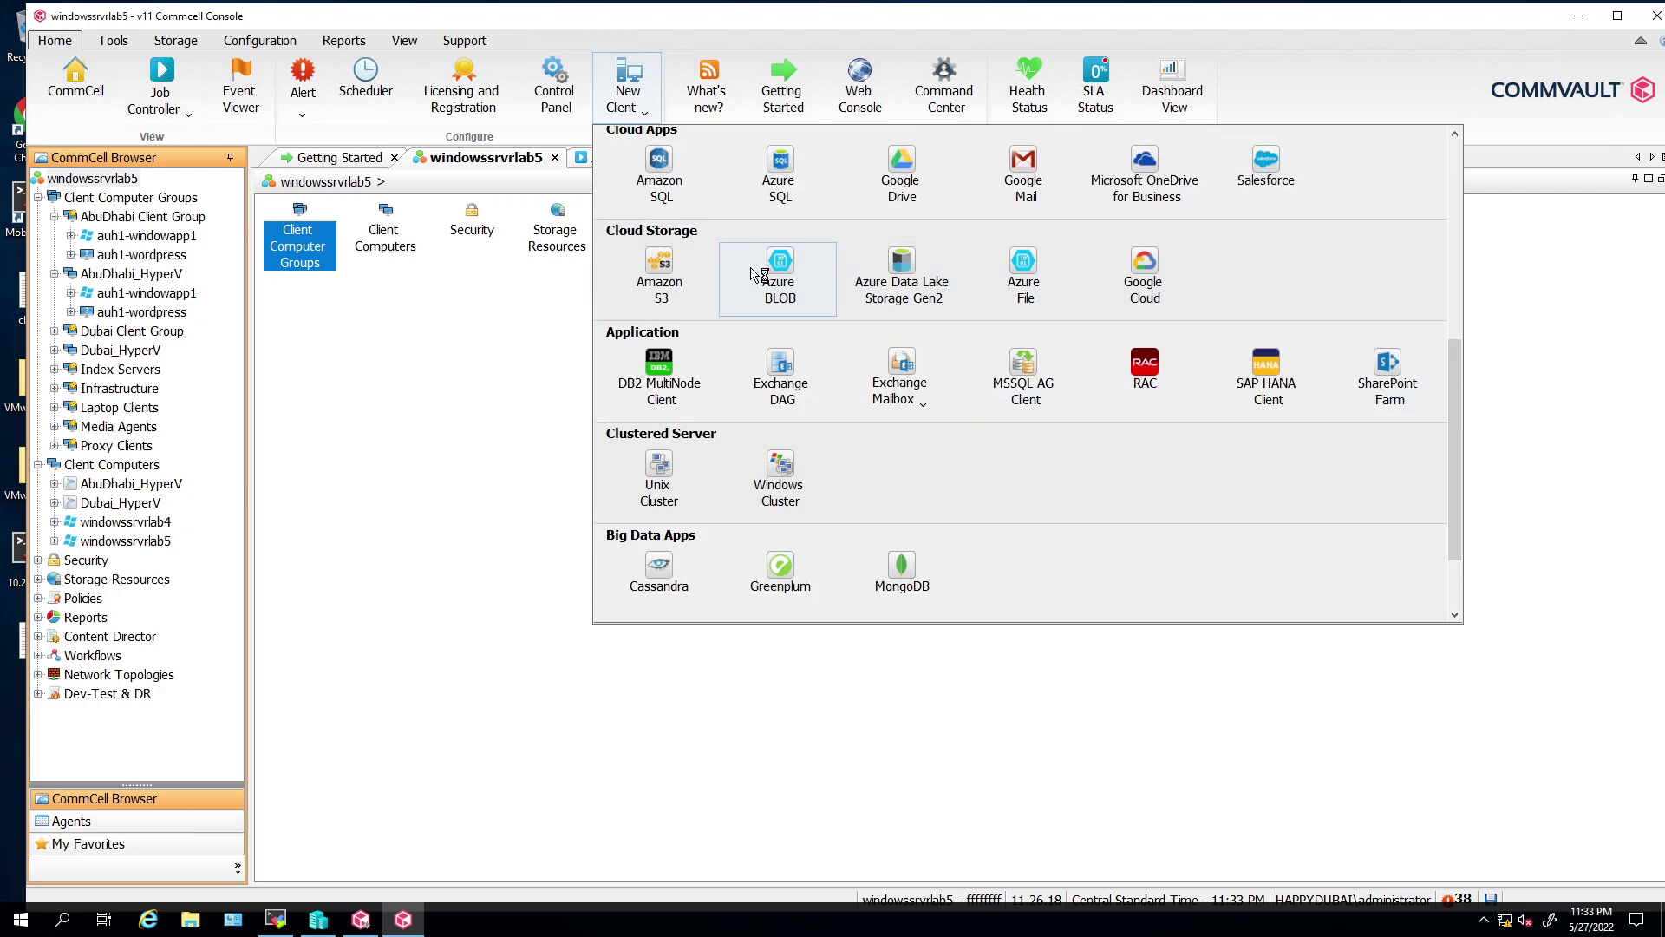
{"action": "scroll", "coordinate": [737, 313], "scroll_direction": "up", "scroll_amount": 1}
{"action": "scroll", "coordinate": [694, 362], "scroll_direction": "up", "scroll_amount": 1}
{"action": "scroll", "coordinate": [1024, 321], "scroll_direction": "up", "scroll_amount": 5}
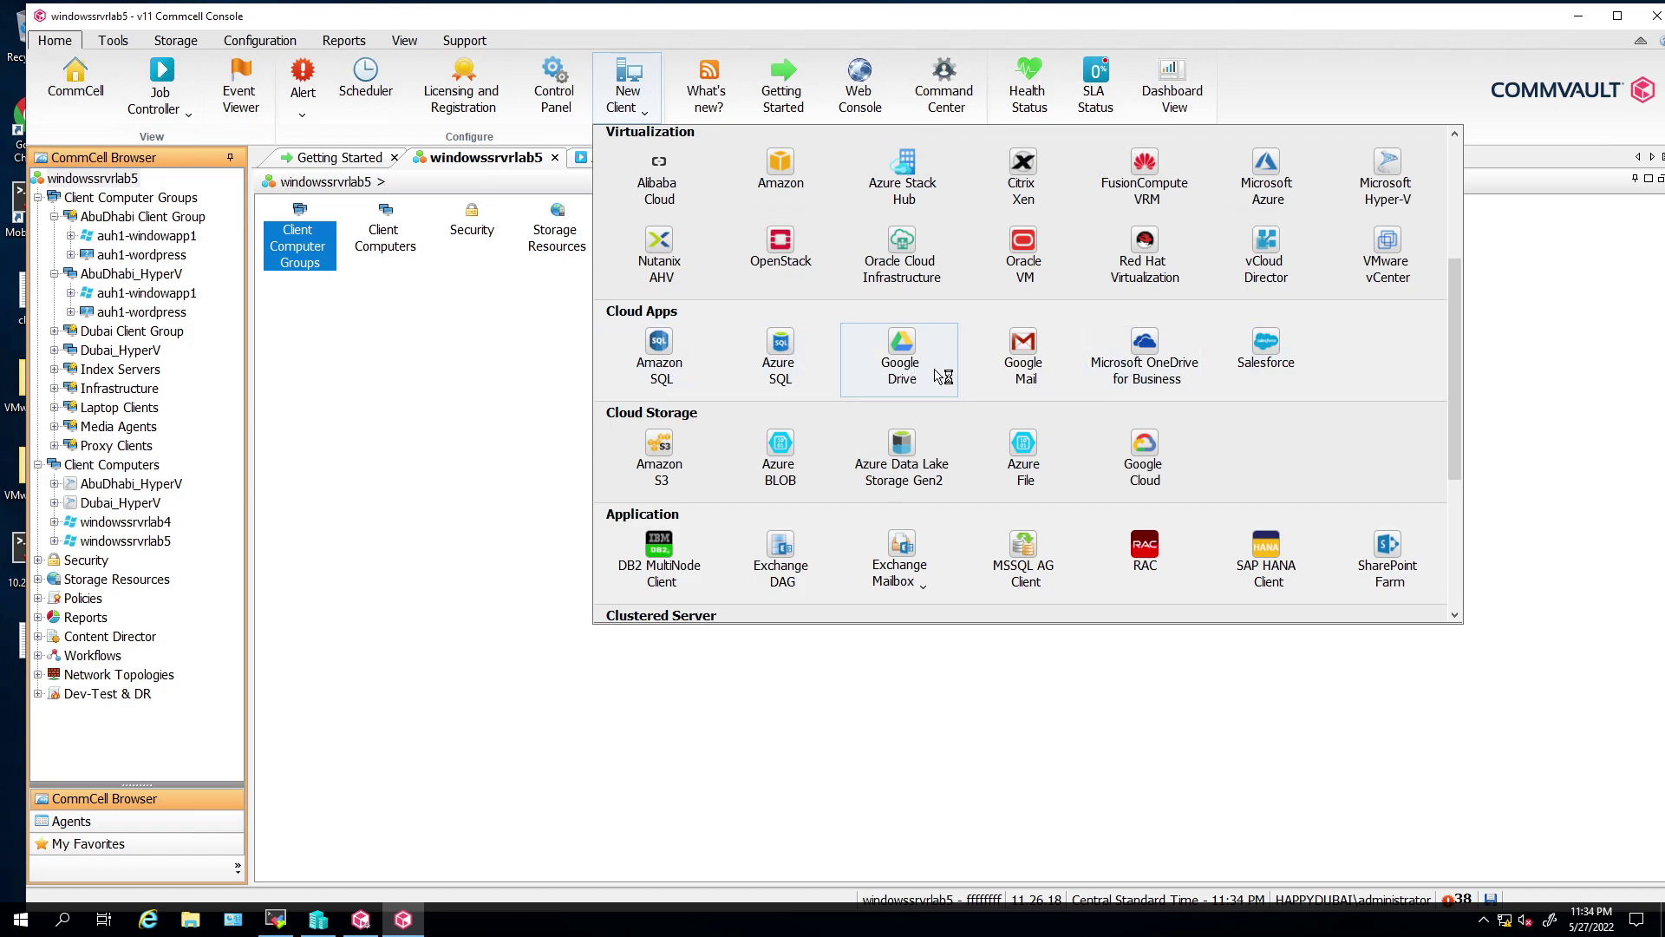
{"action": "scroll", "coordinate": [1023, 381], "scroll_direction": "up", "scroll_amount": 2}
{"action": "scroll", "coordinate": [1023, 381], "scroll_direction": "up", "scroll_amount": 2}
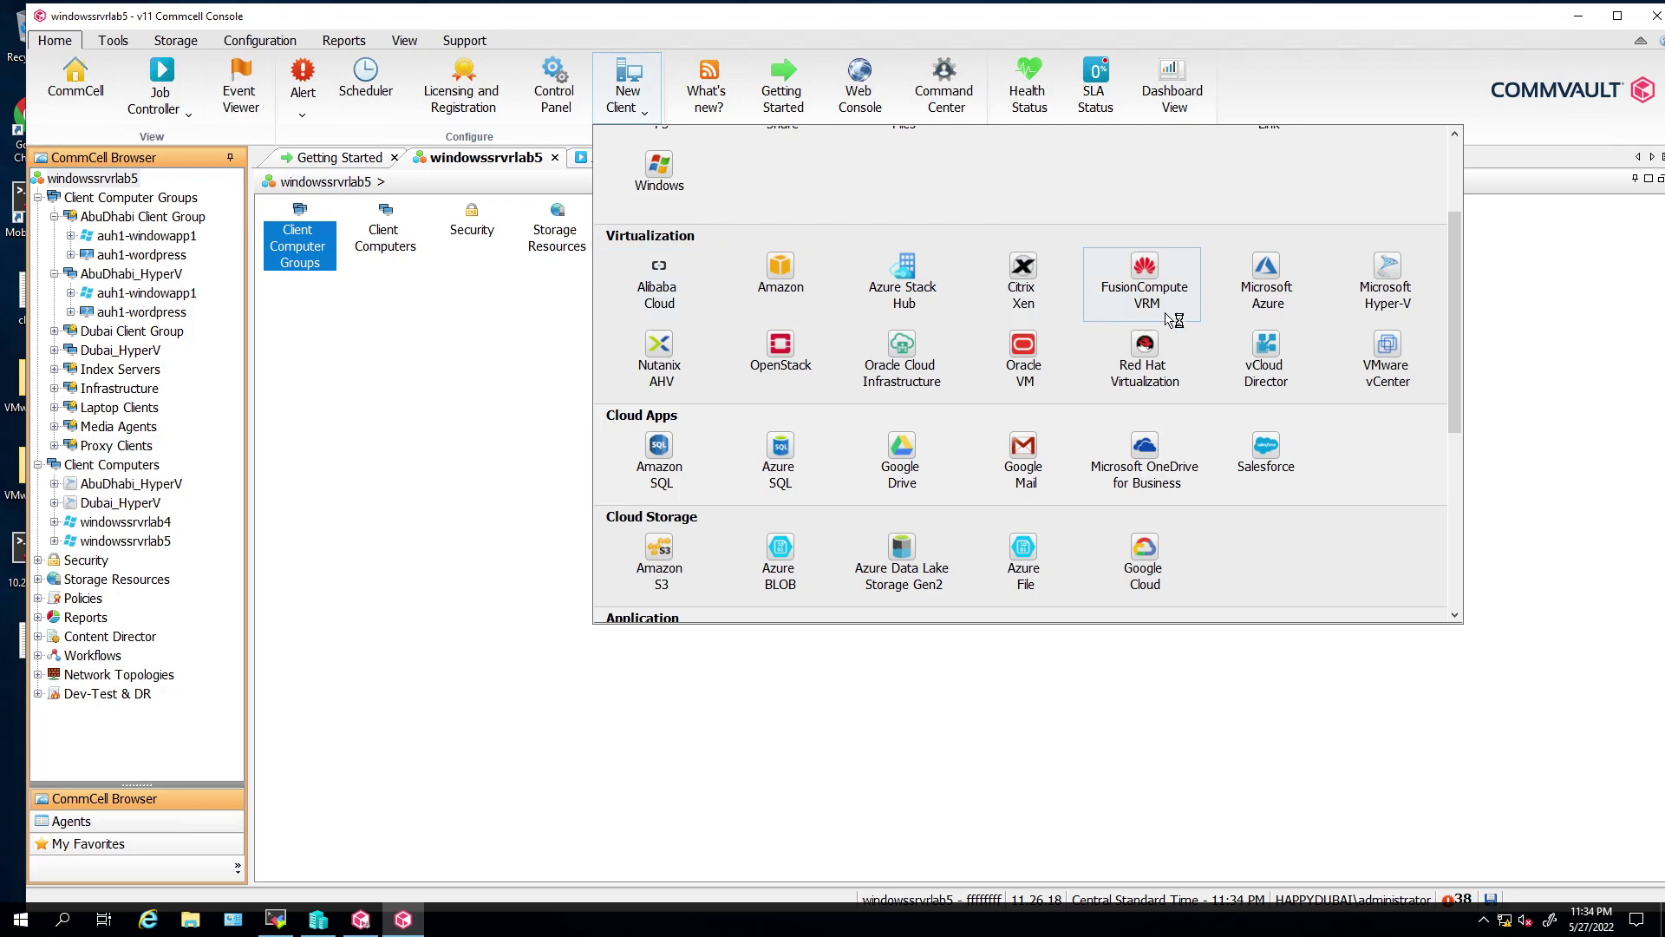
{"action": "scroll", "coordinate": [763, 364], "scroll_direction": "up", "scroll_amount": 3}
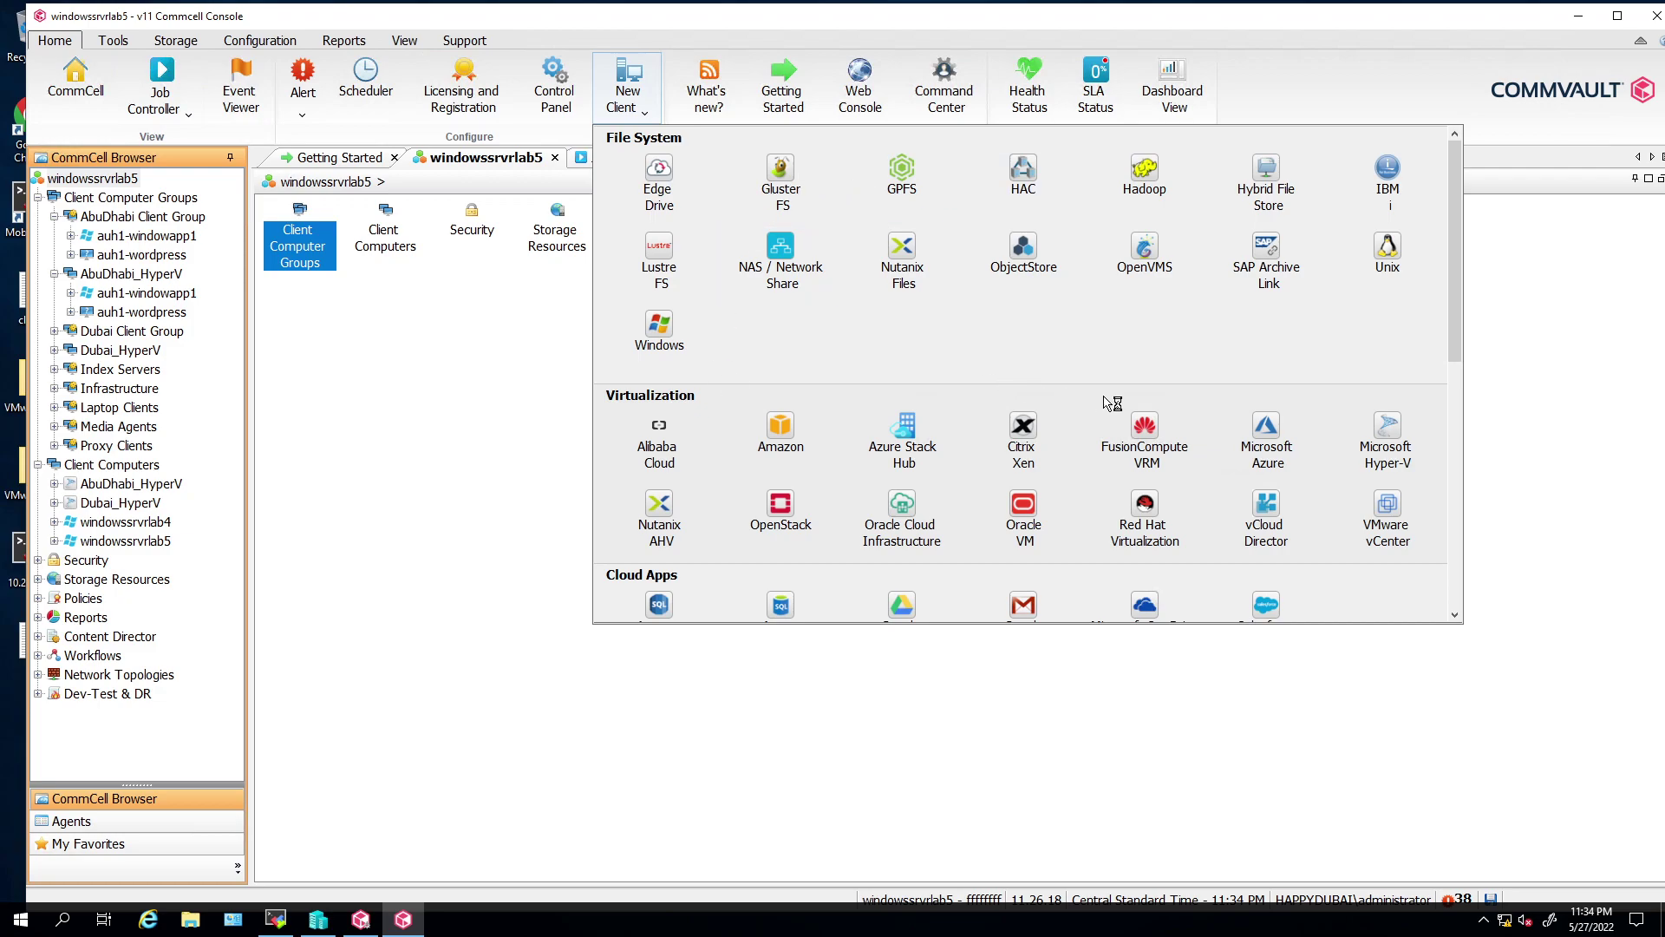
{"action": "scroll", "coordinate": [1113, 403], "scroll_direction": "down", "scroll_amount": 4}
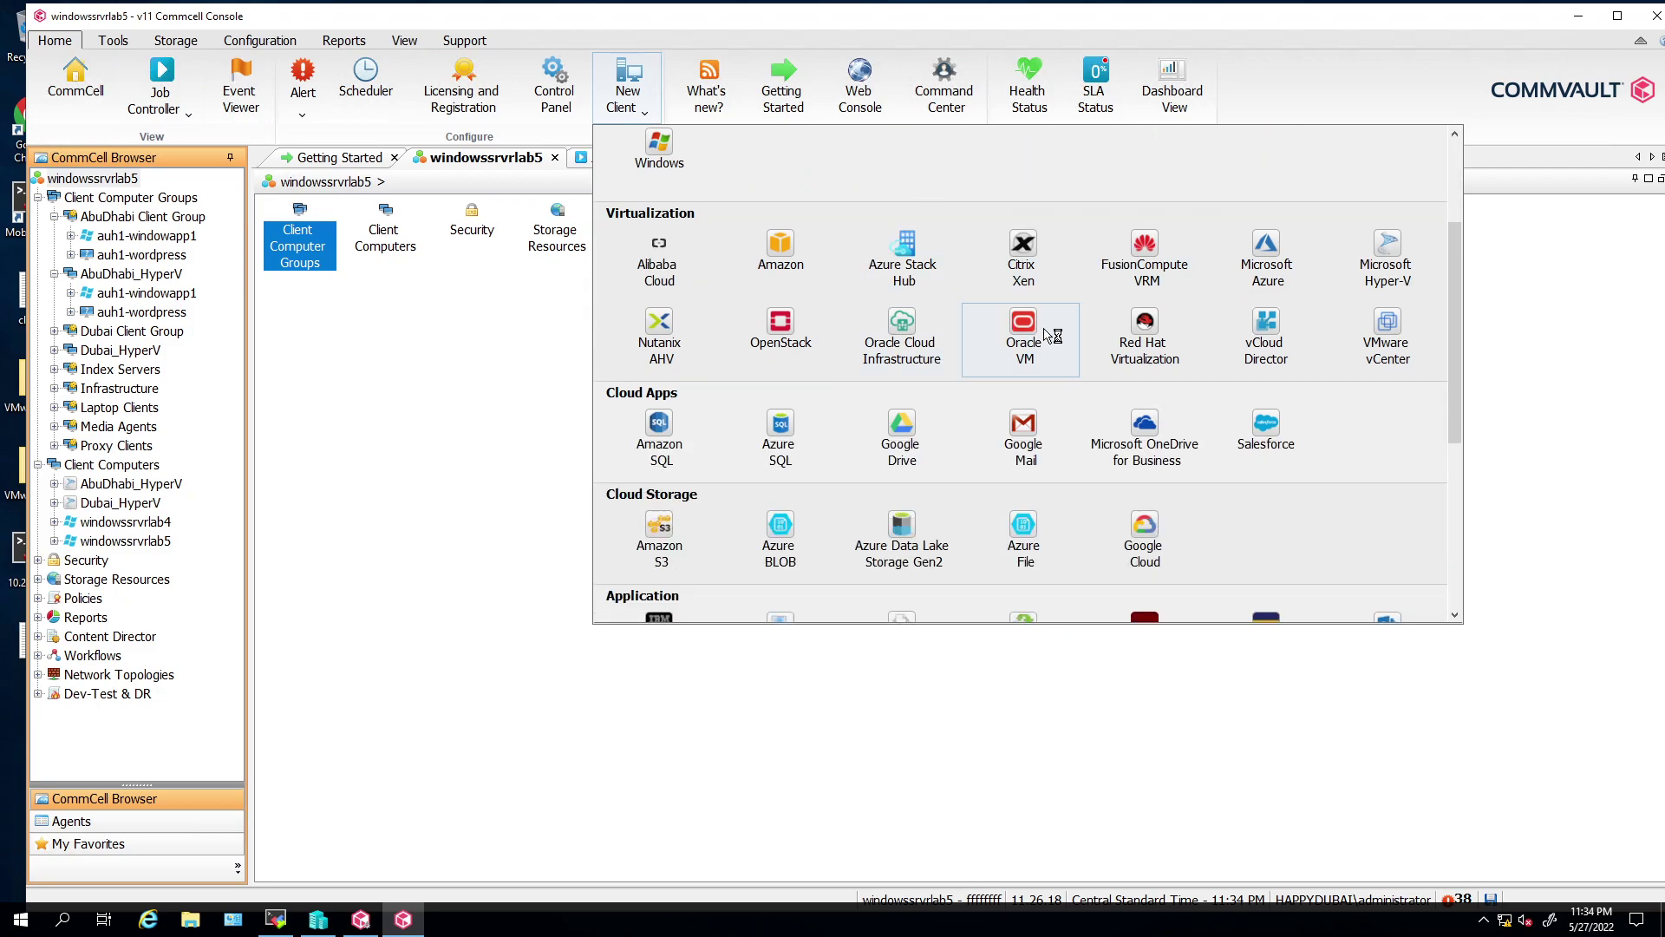
{"action": "scroll", "coordinate": [763, 390], "scroll_direction": "down", "scroll_amount": 6}
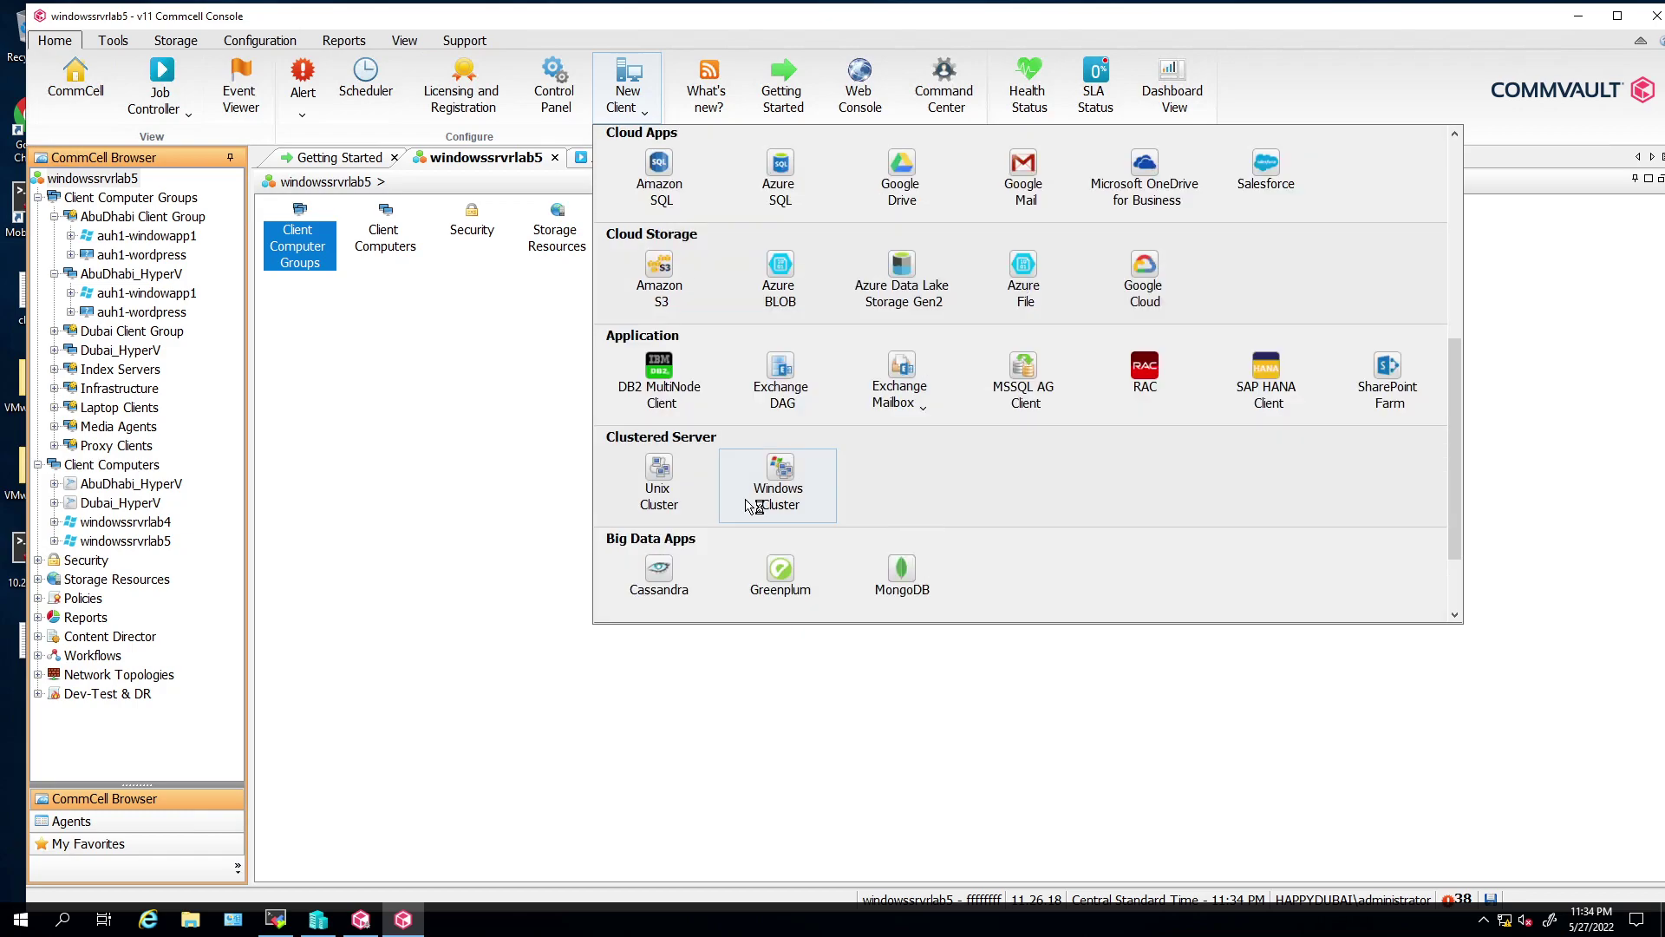
{"action": "scroll", "coordinate": [738, 515], "scroll_direction": "down", "scroll_amount": 3}
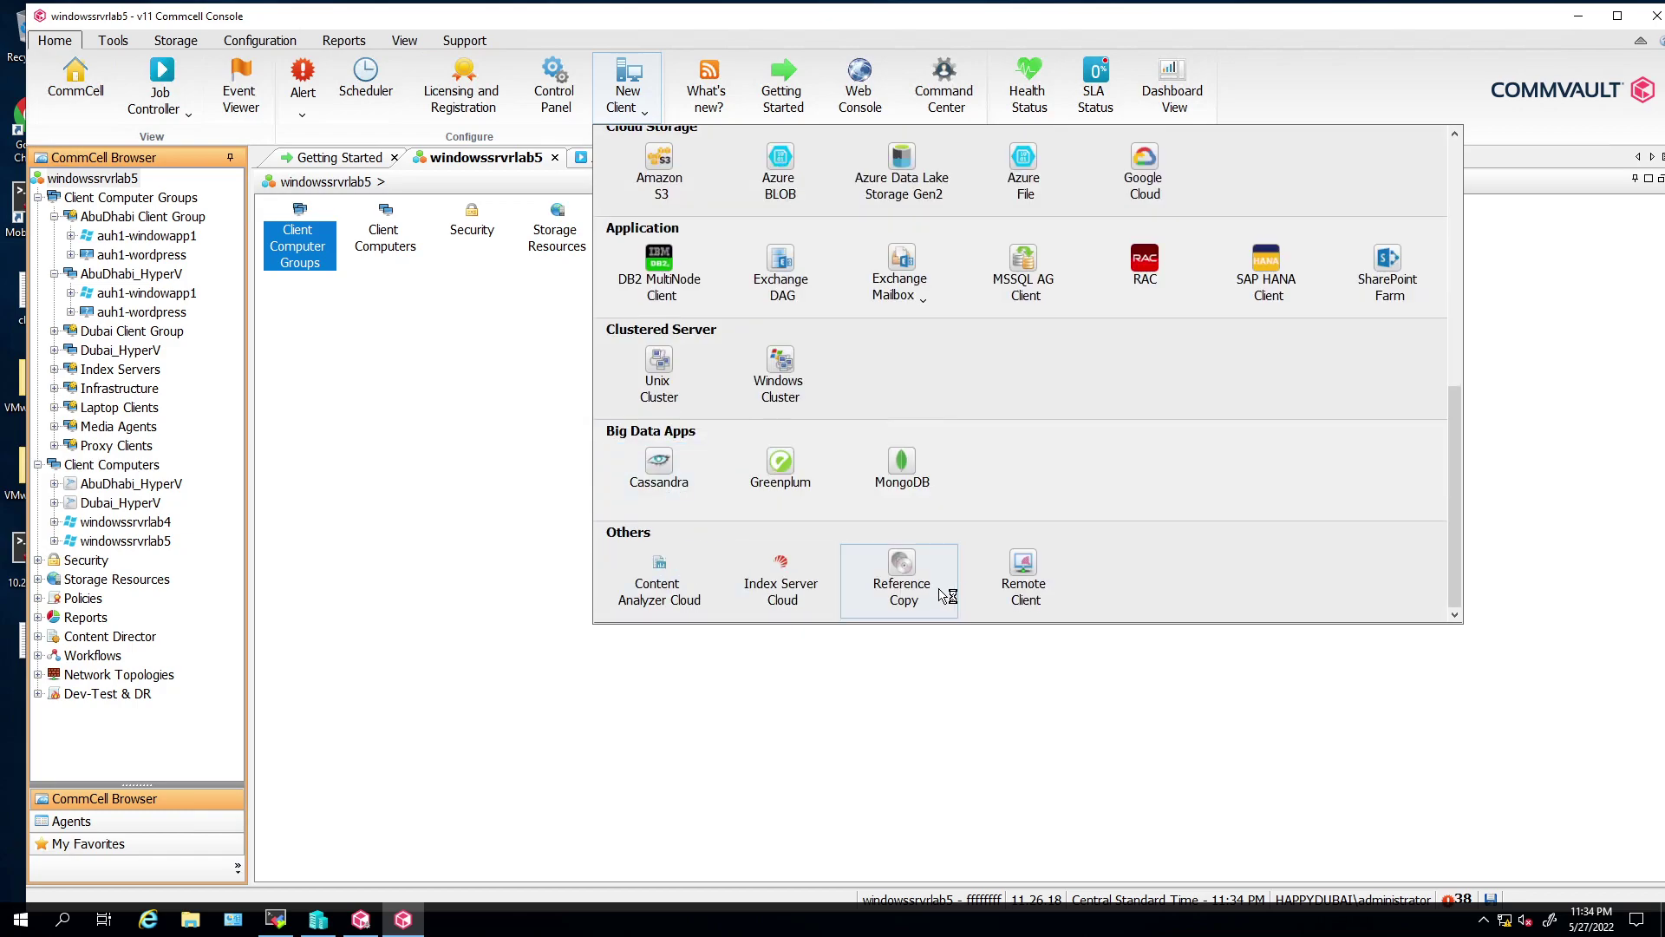
{"action": "left_click_drag", "start_coordinate": [1460, 481], "coordinate": [1466, 360]}
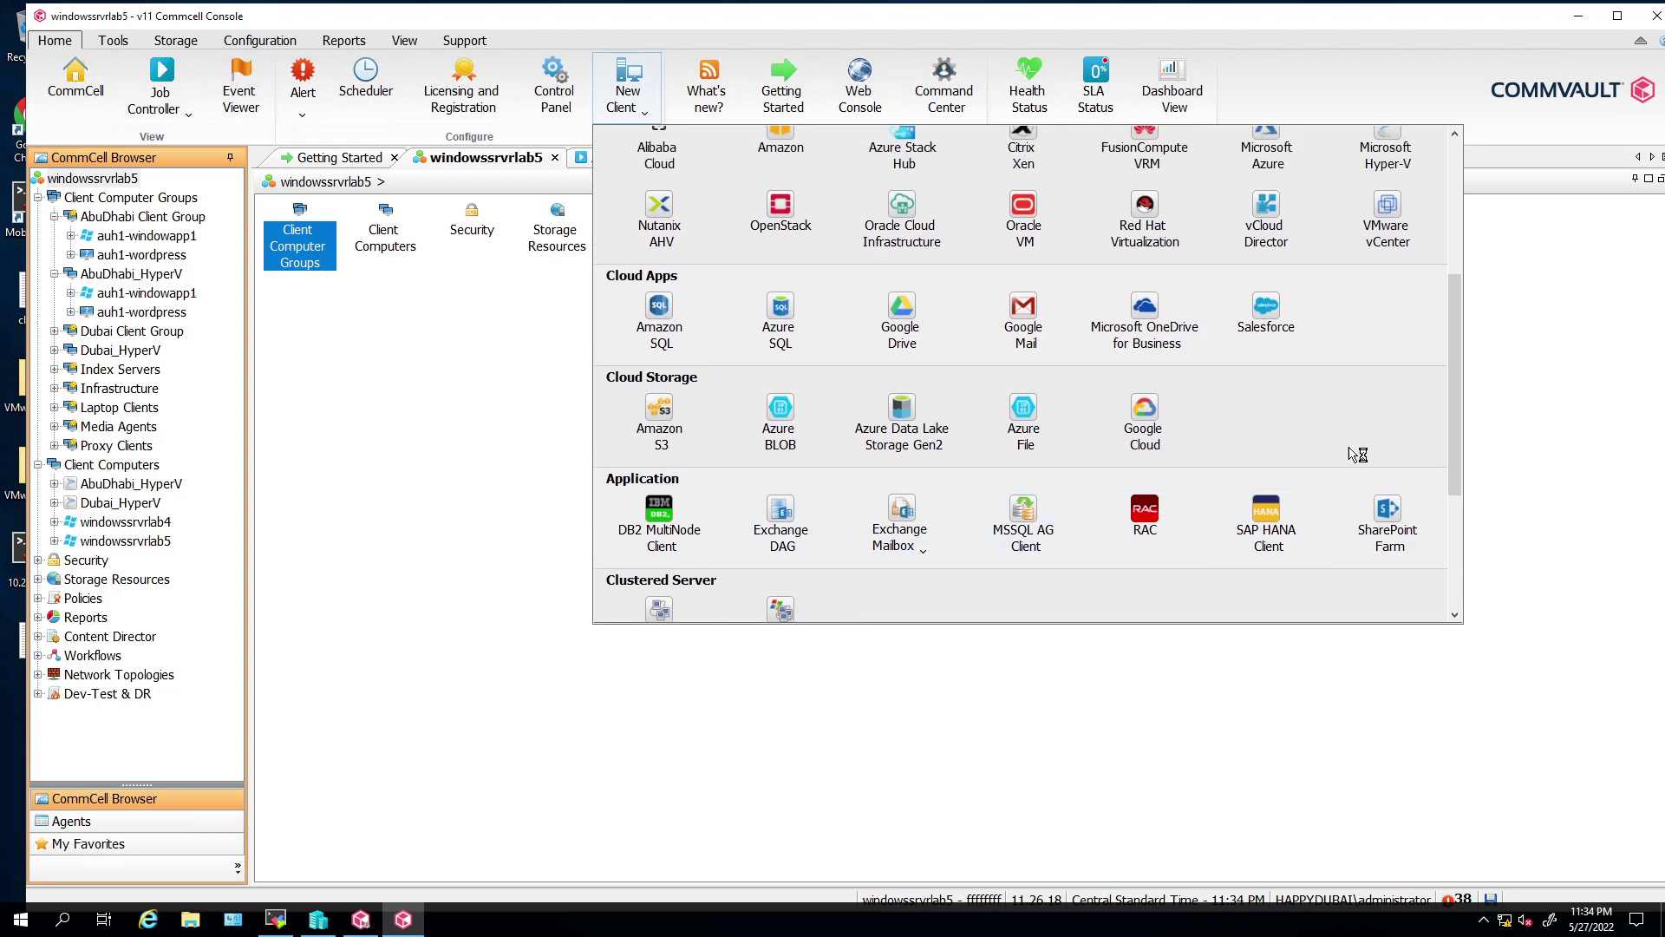
{"action": "scroll", "coordinate": [775, 429], "scroll_direction": "up", "scroll_amount": 5}
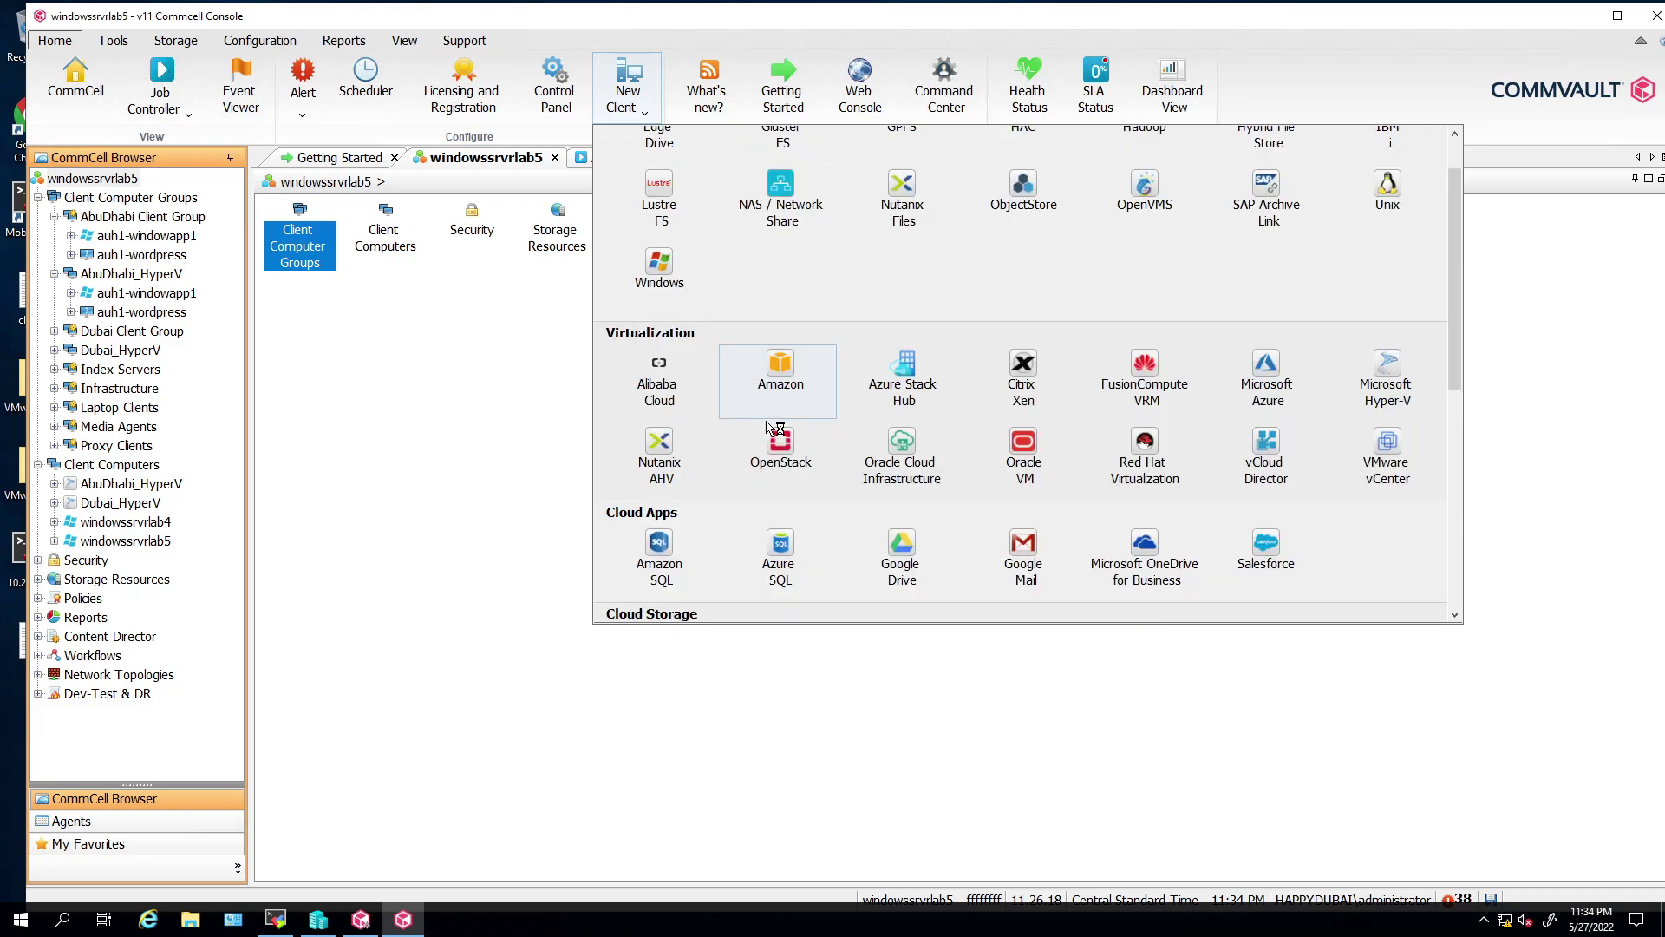
{"action": "scroll", "coordinate": [768, 273], "scroll_direction": "up", "scroll_amount": 1}
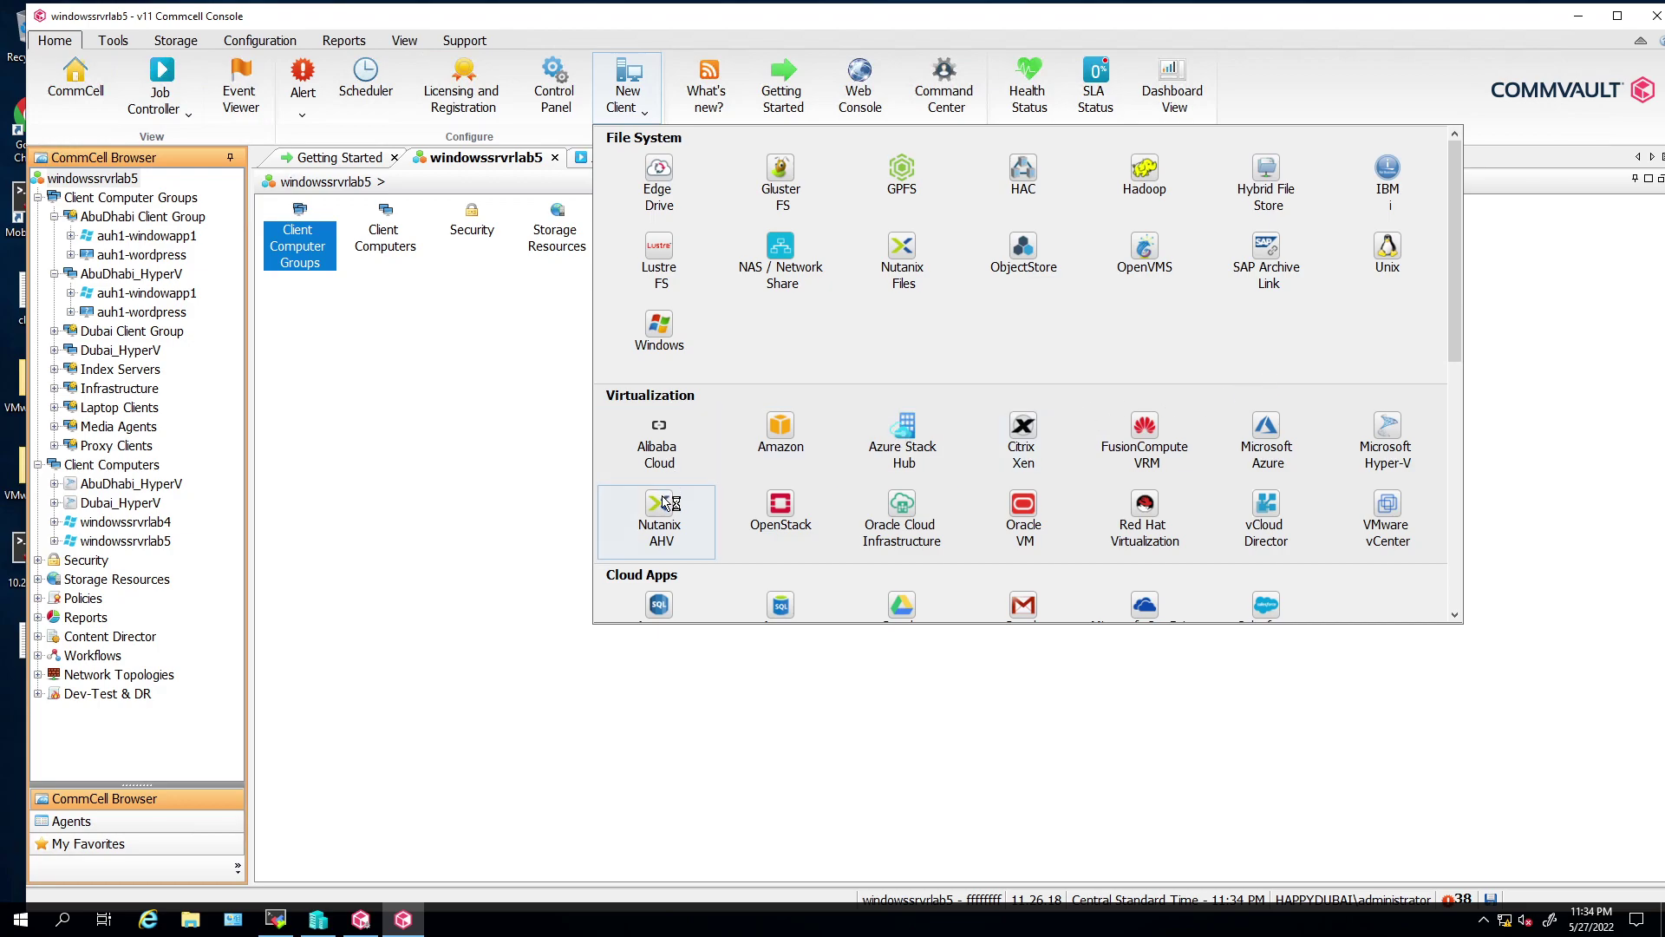
{"action": "left_click_drag", "start_coordinate": [1460, 266], "coordinate": [1440, 444]}
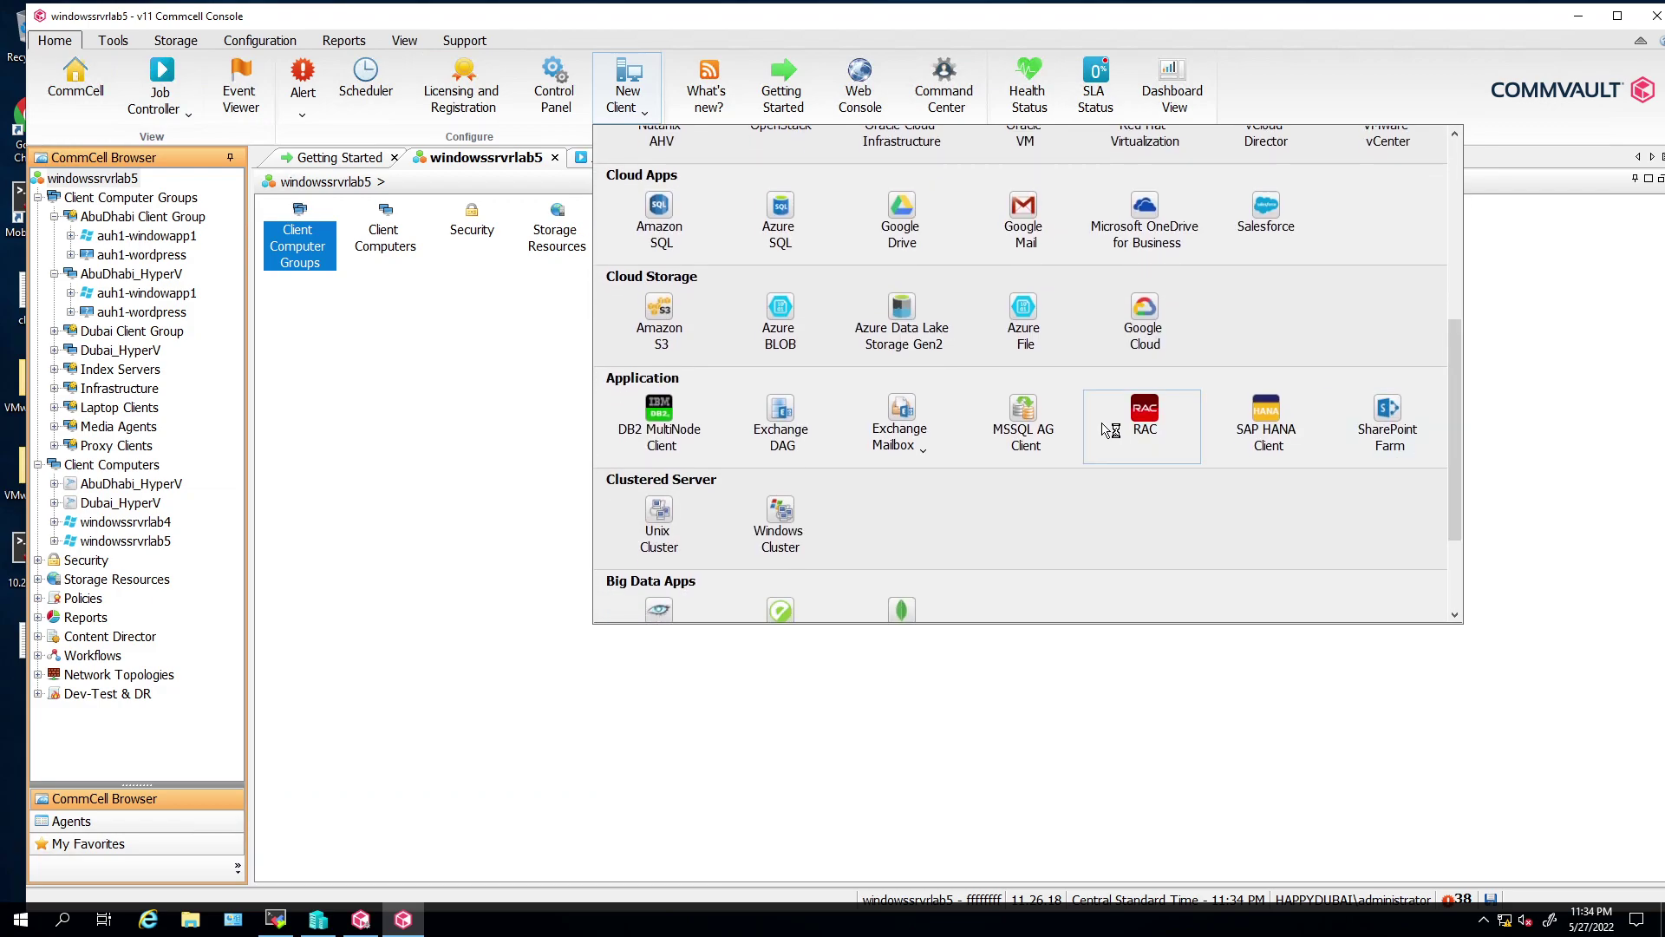
{"action": "left_click_drag", "start_coordinate": [1457, 394], "coordinate": [1461, 138]}
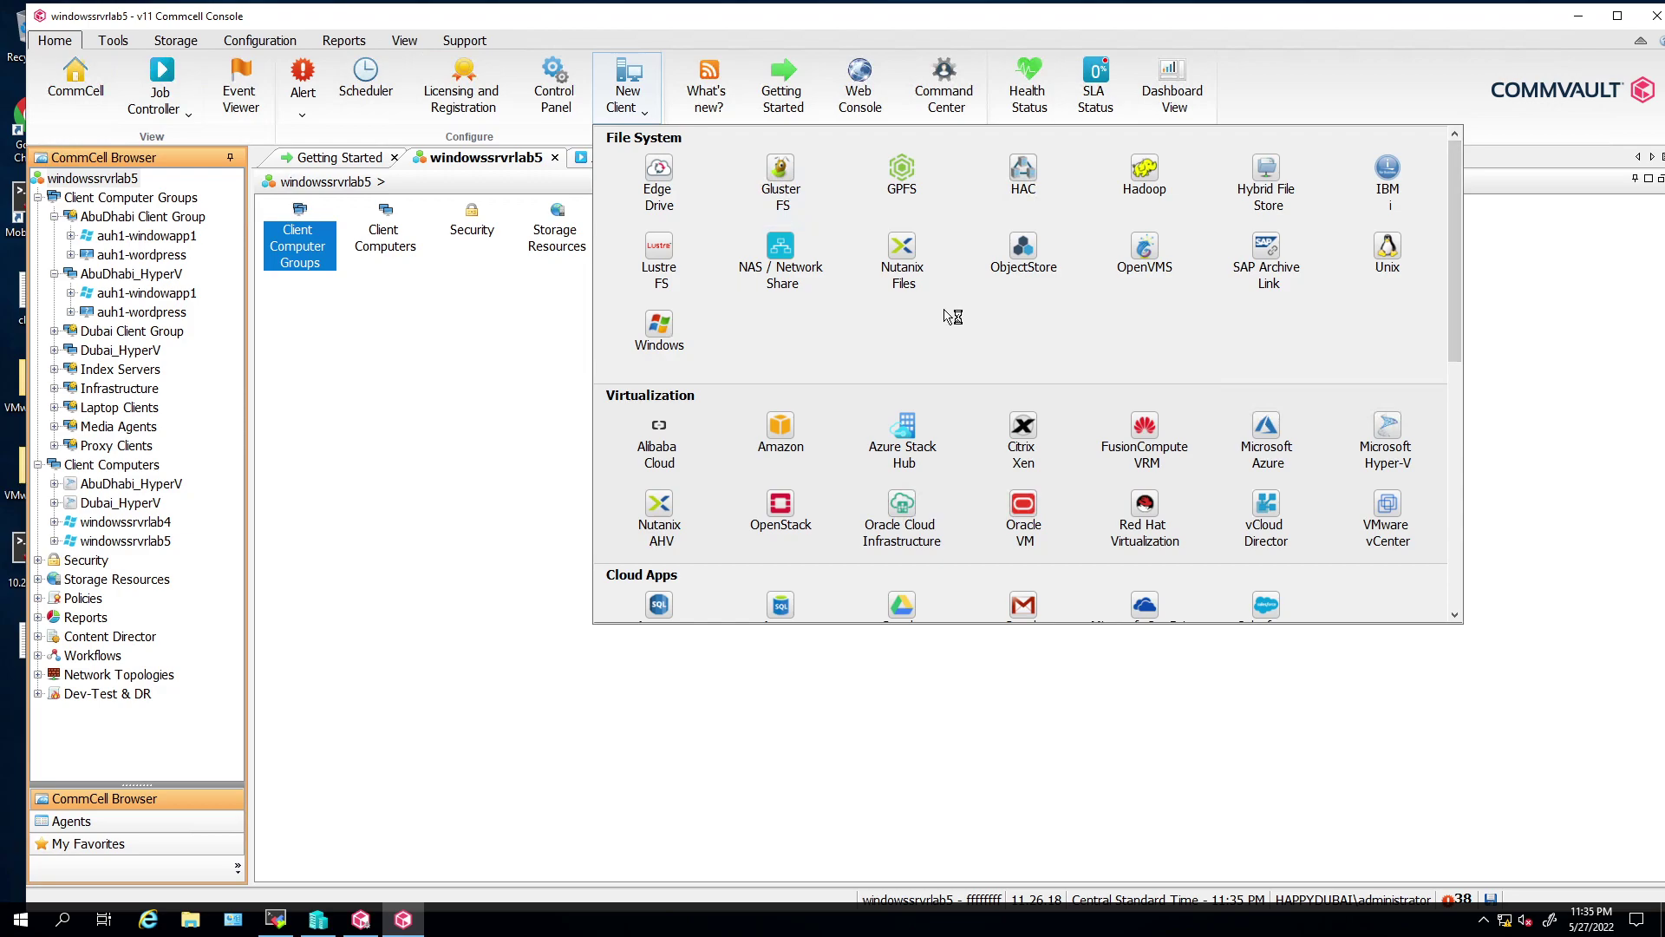
Step: Close the New Client type catalogue, then reopen it twice
{"action": "left_click", "coordinate": [610, 245]}
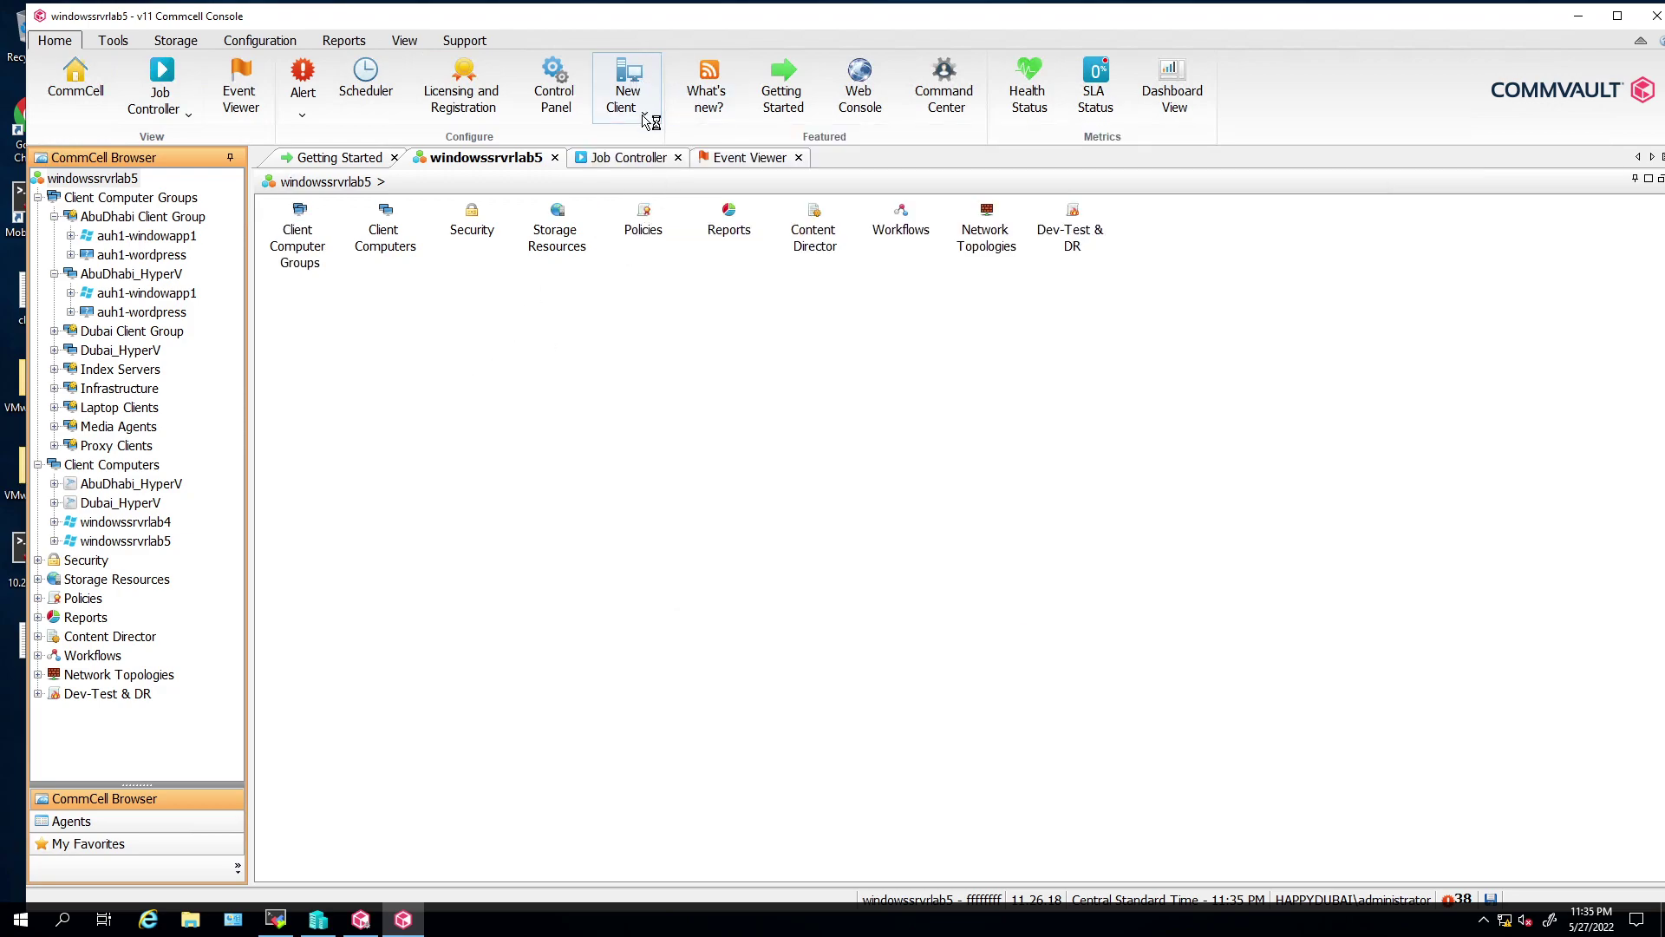
{"action": "left_click", "coordinate": [648, 122]}
{"action": "left_click", "coordinate": [478, 352]}
Step: Show auh1-windowapp1's Virtual Server agent and collapse the AbuDhabi Client Group and AbuDhabi_HyperV branches
{"action": "left_click", "coordinate": [156, 238]}
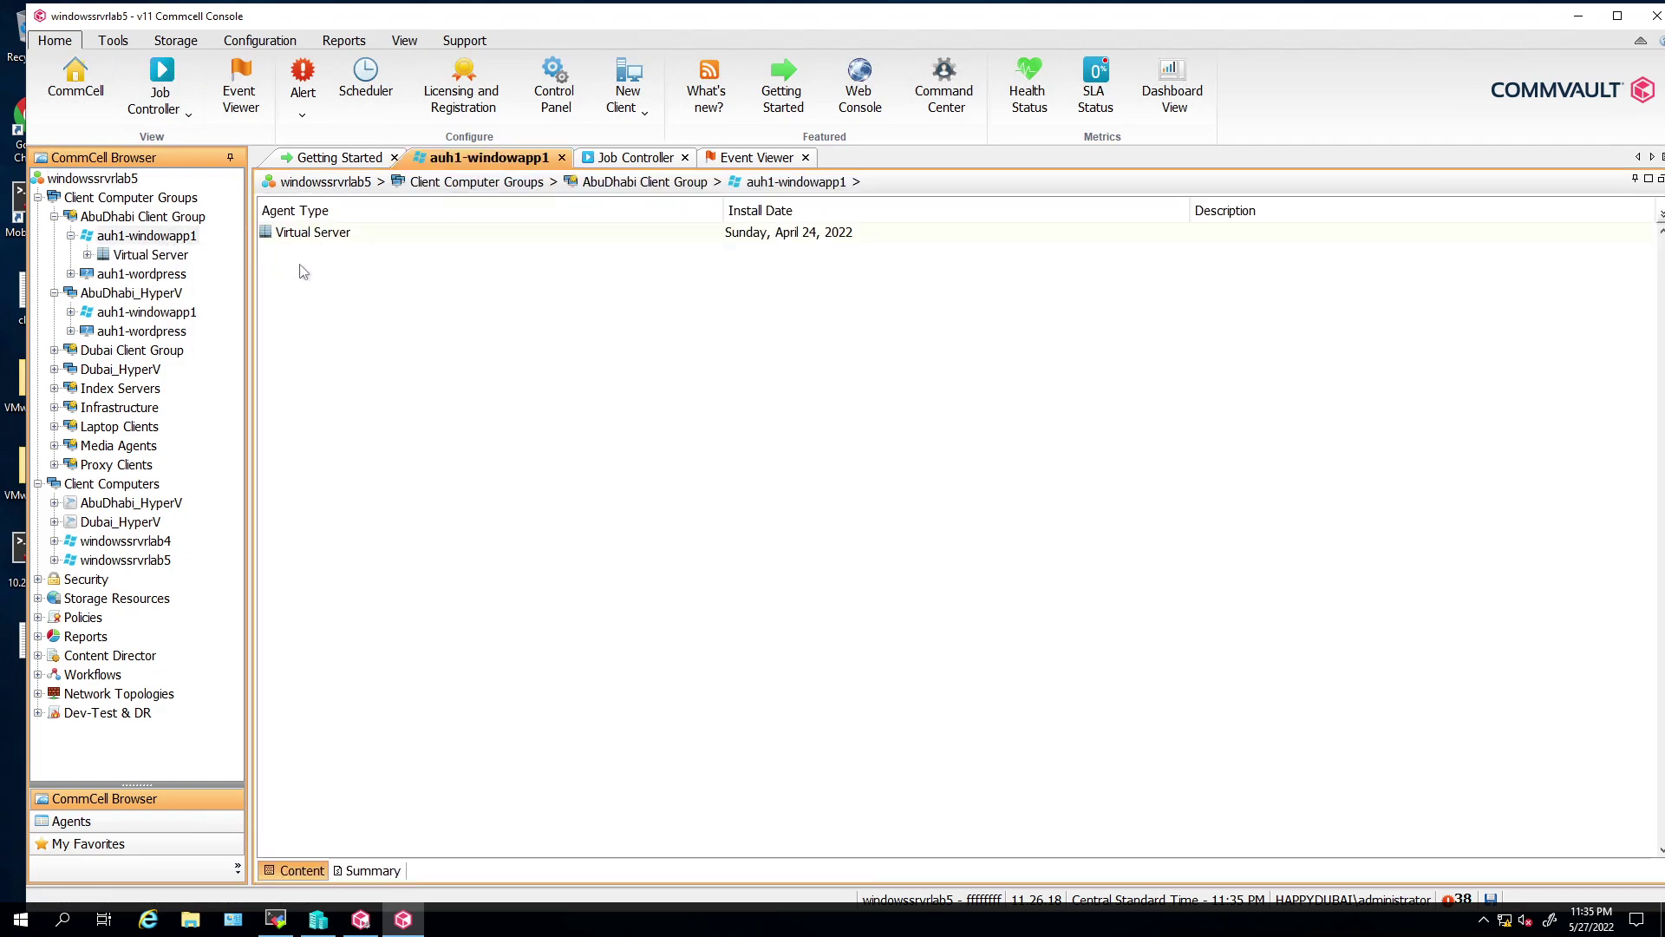
{"action": "left_click", "coordinate": [54, 217]}
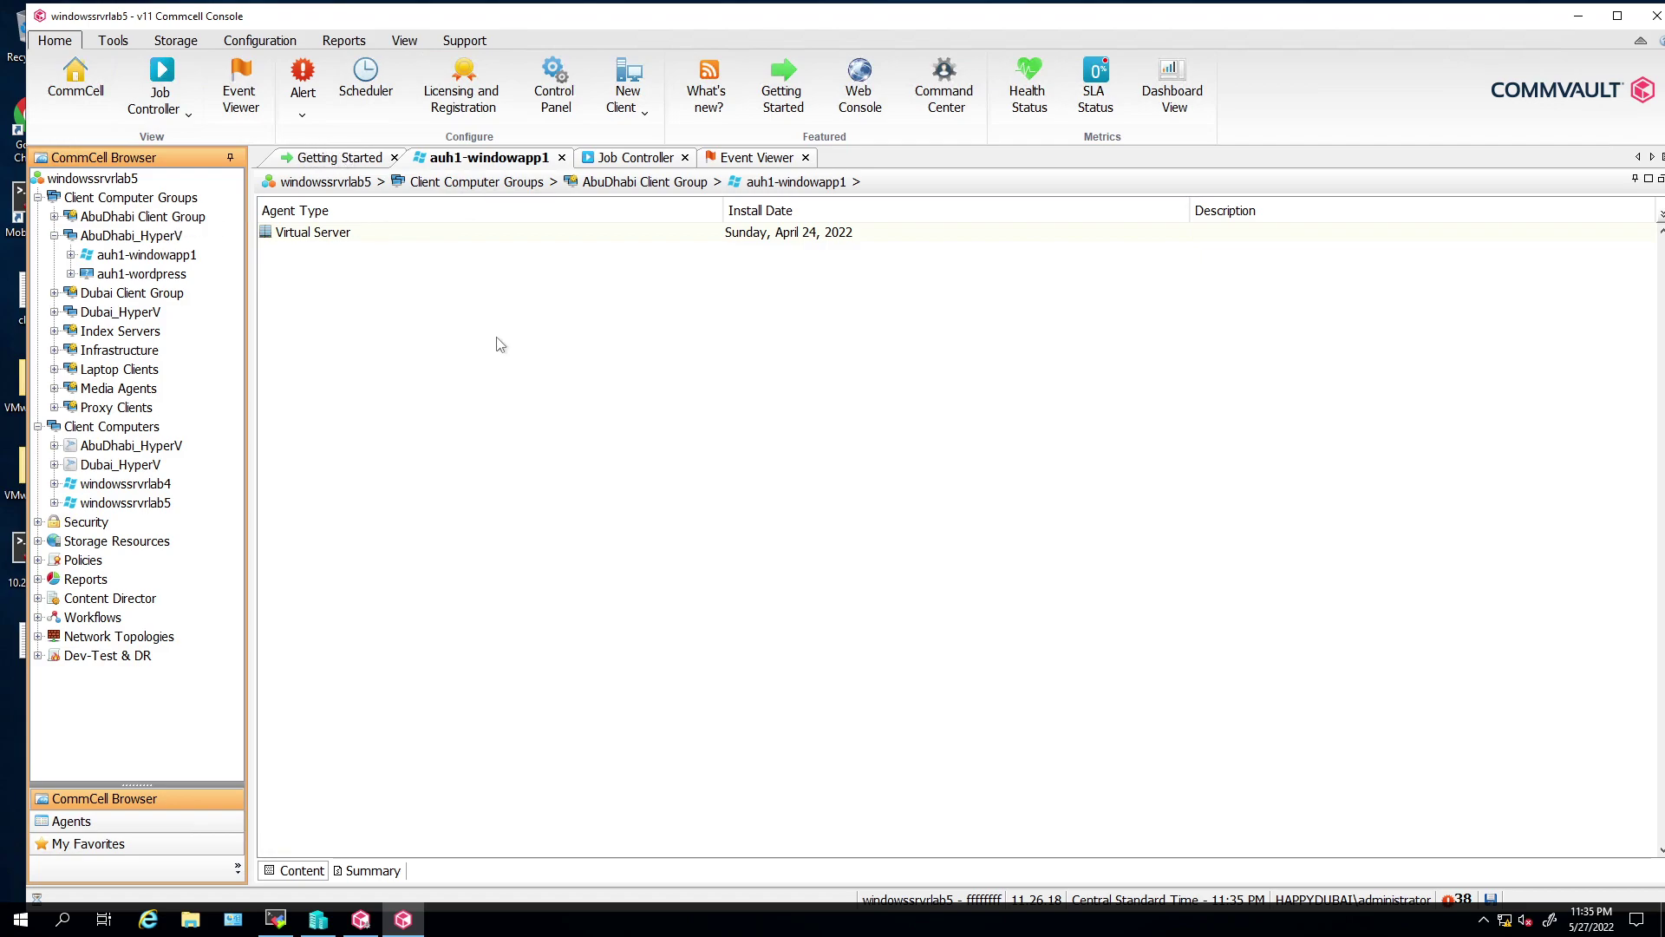
{"action": "left_click", "coordinate": [54, 236]}
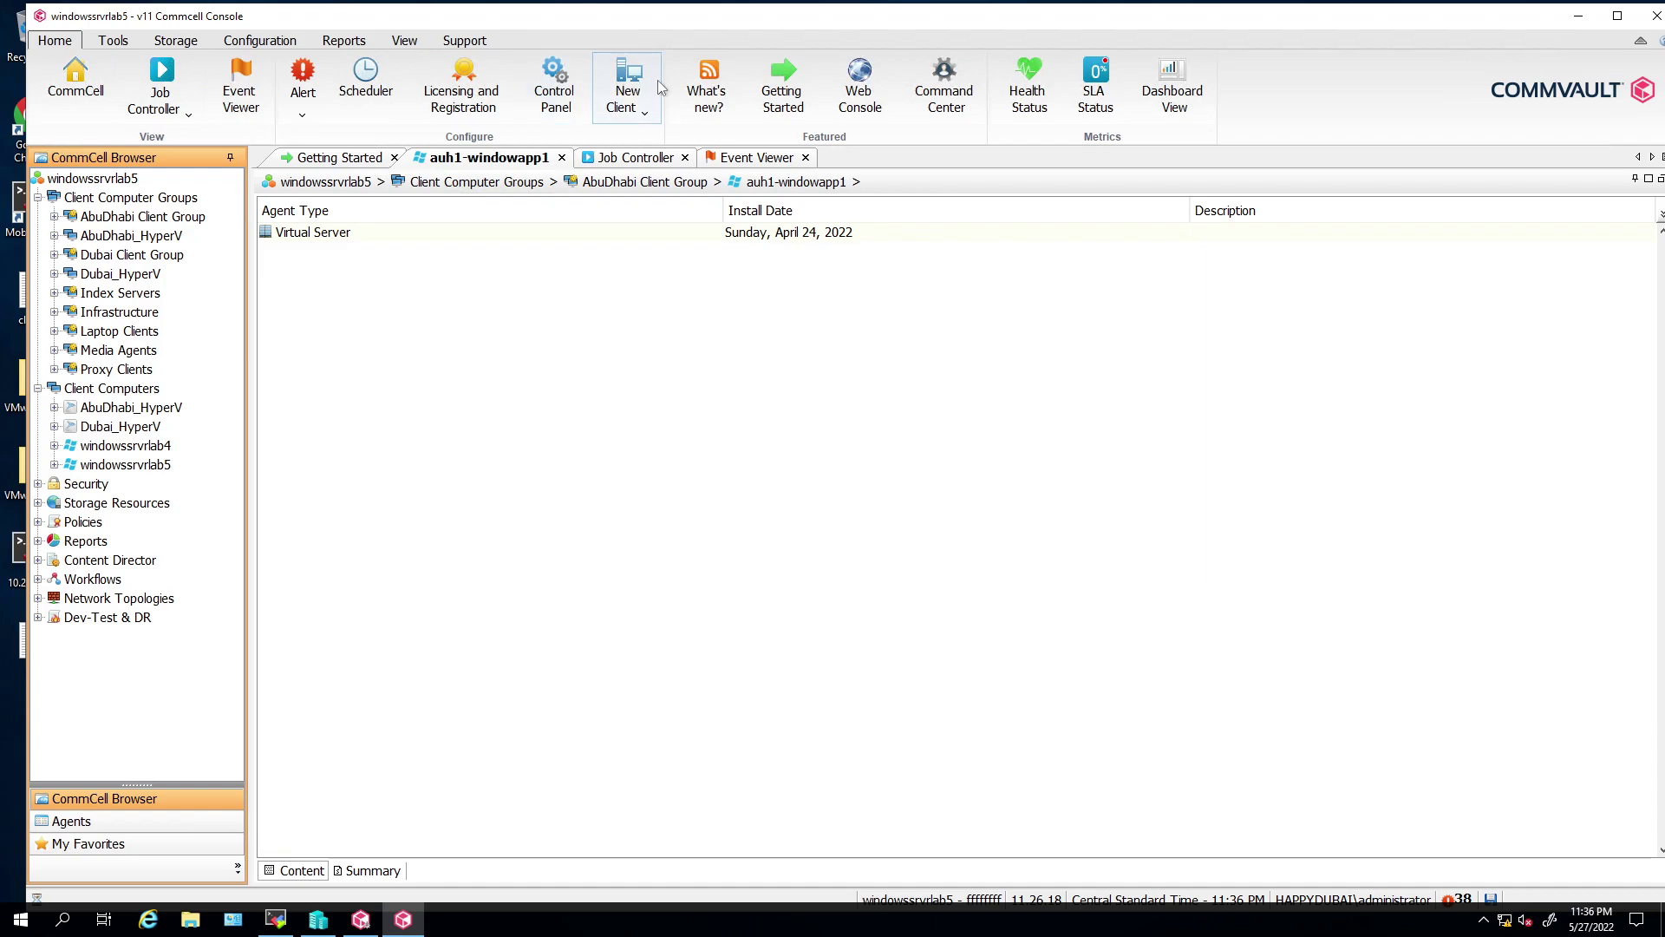
{"action": "left_click", "coordinate": [564, 84]}
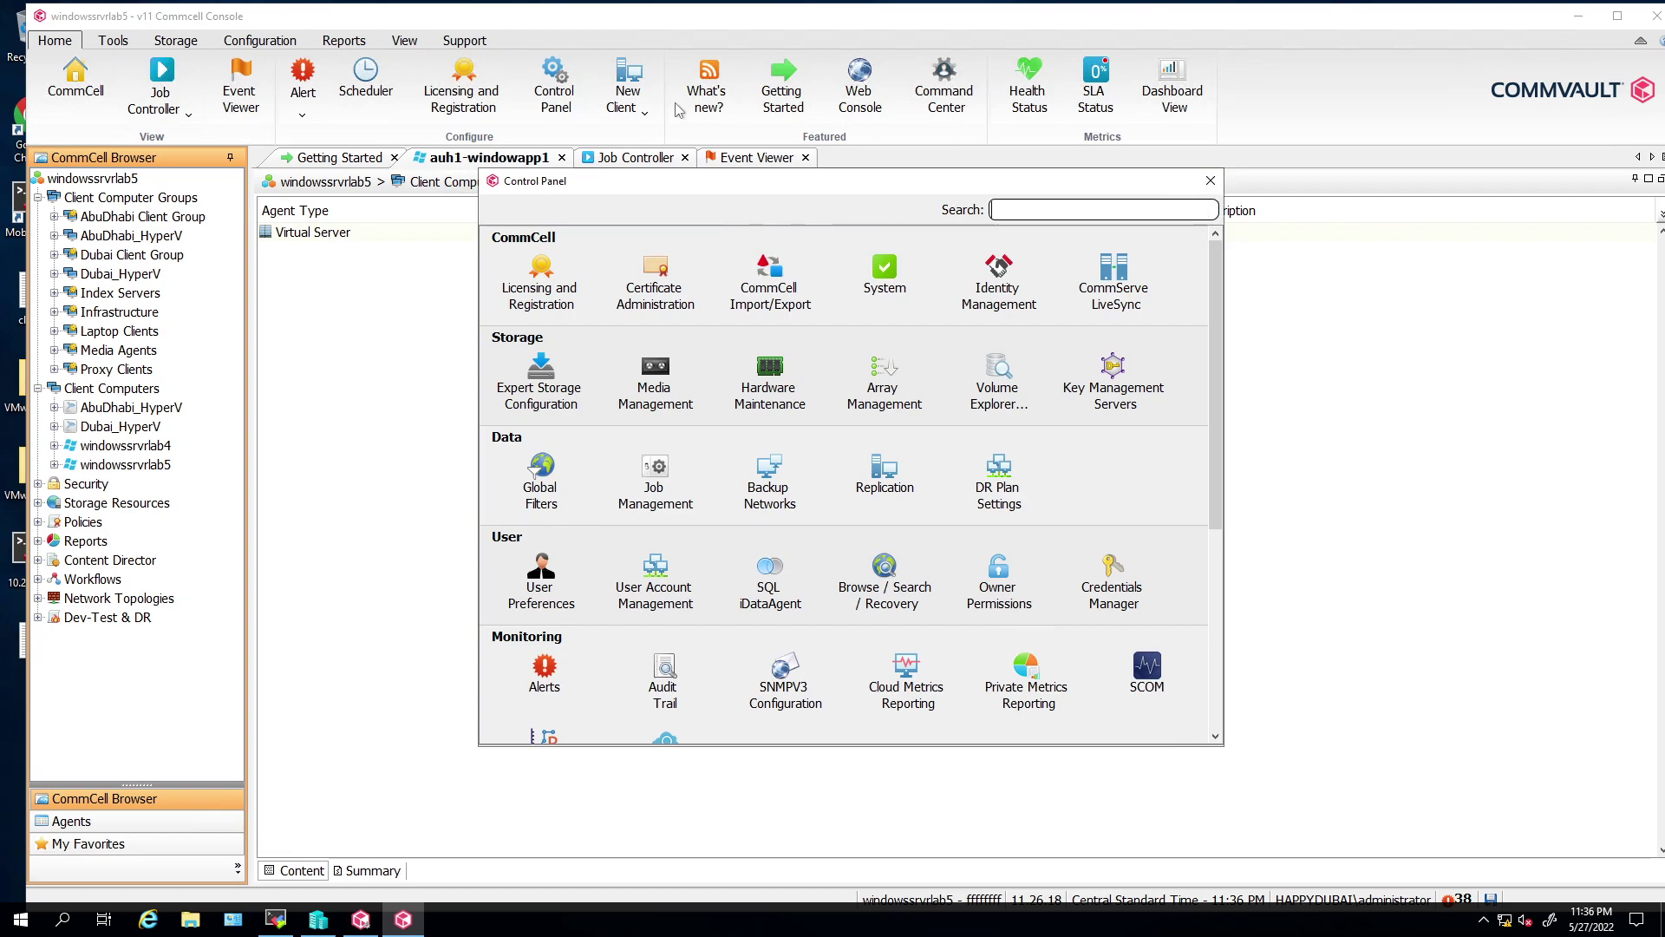
{"action": "left_click", "coordinate": [1210, 180]}
{"action": "left_click", "coordinate": [628, 88]}
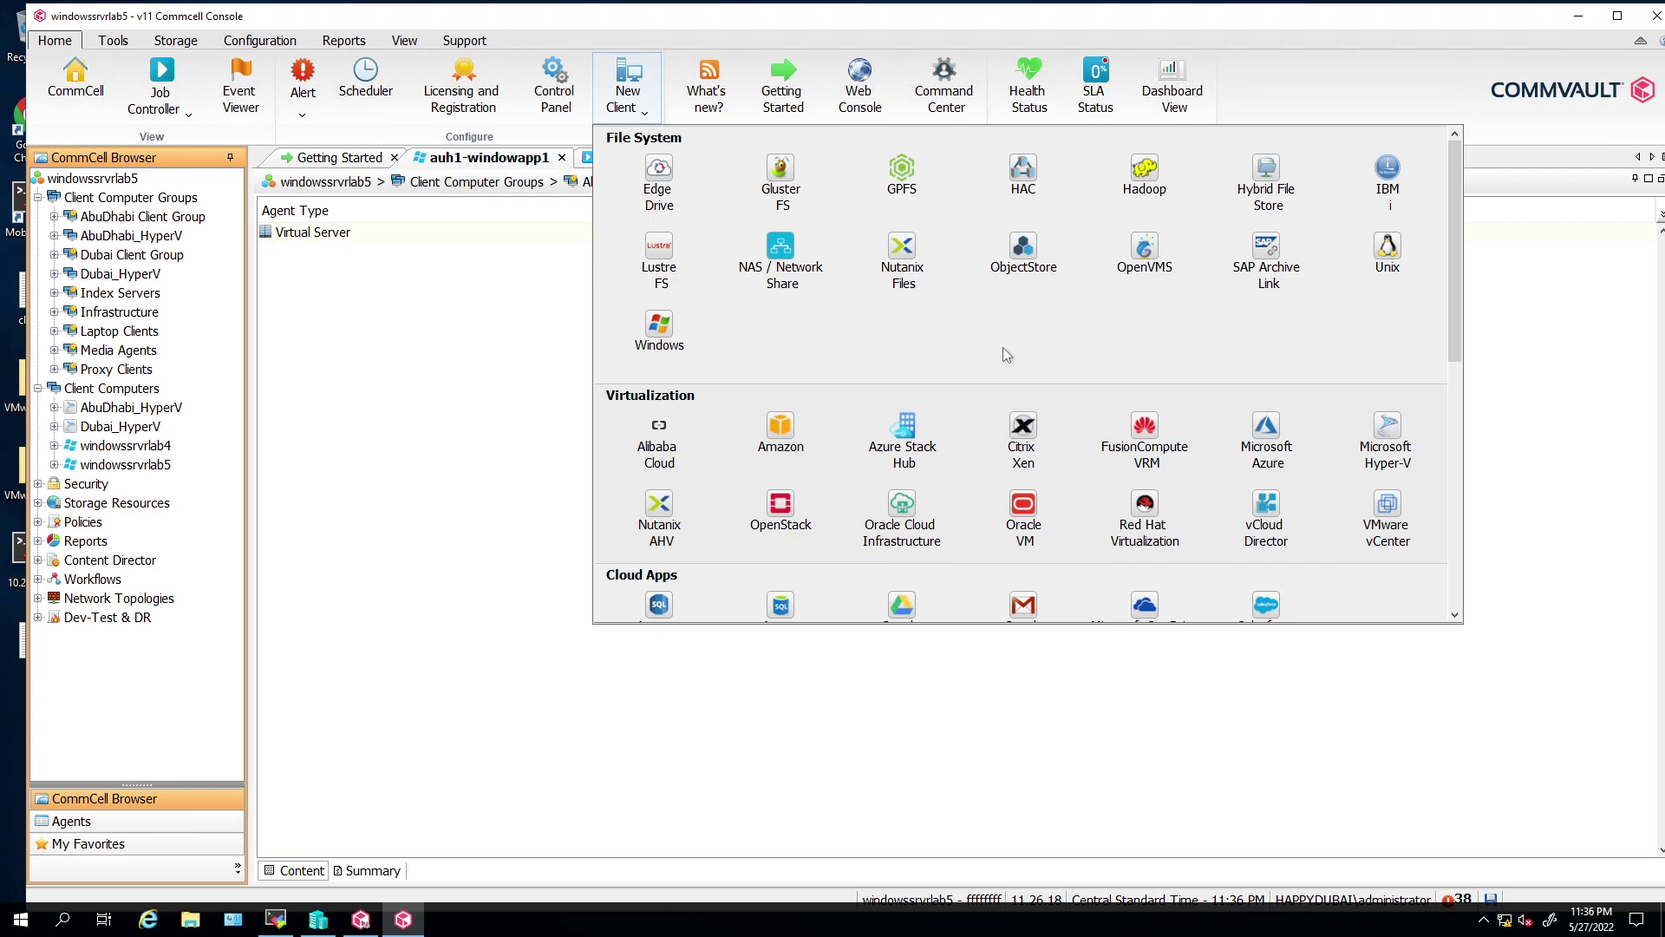
{"action": "left_click", "coordinate": [476, 427]}
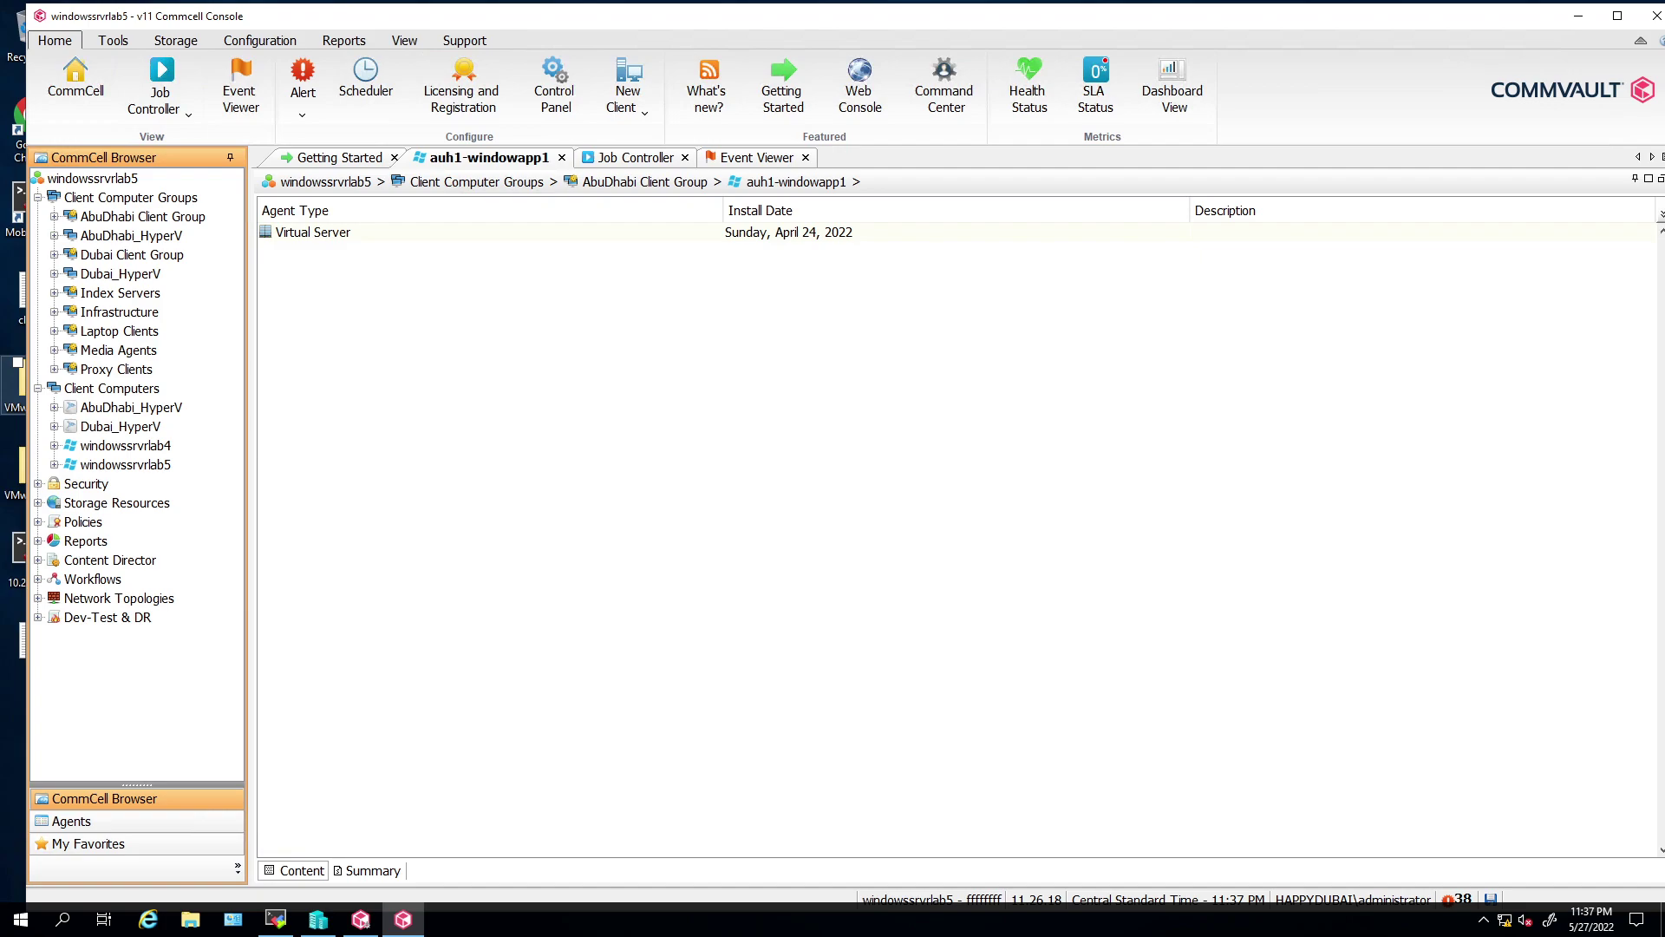
Step: Switch the CommCell Browser from the auh1-windowapp1 page to the Client Computer Groups view
{"action": "left_click", "coordinate": [130, 197]}
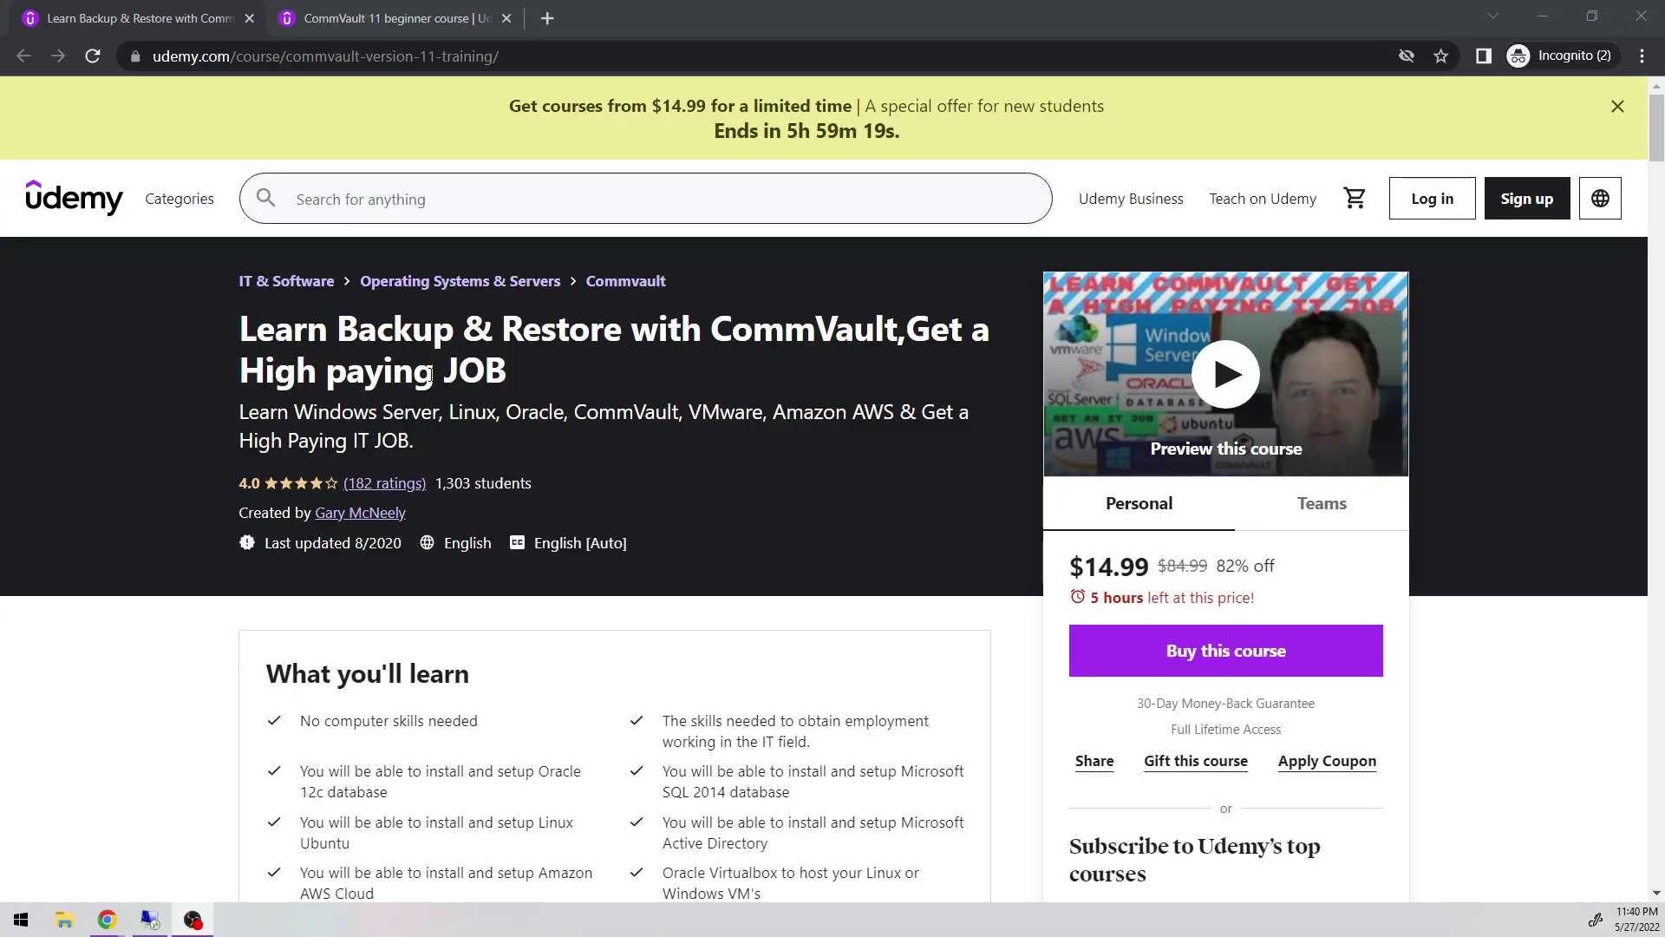
Step: Highlight and then clear the Learn Backup & Restore with CommVault course title and subtitle
{"action": "left_click_drag", "start_coordinate": [241, 330], "coordinate": [518, 364]}
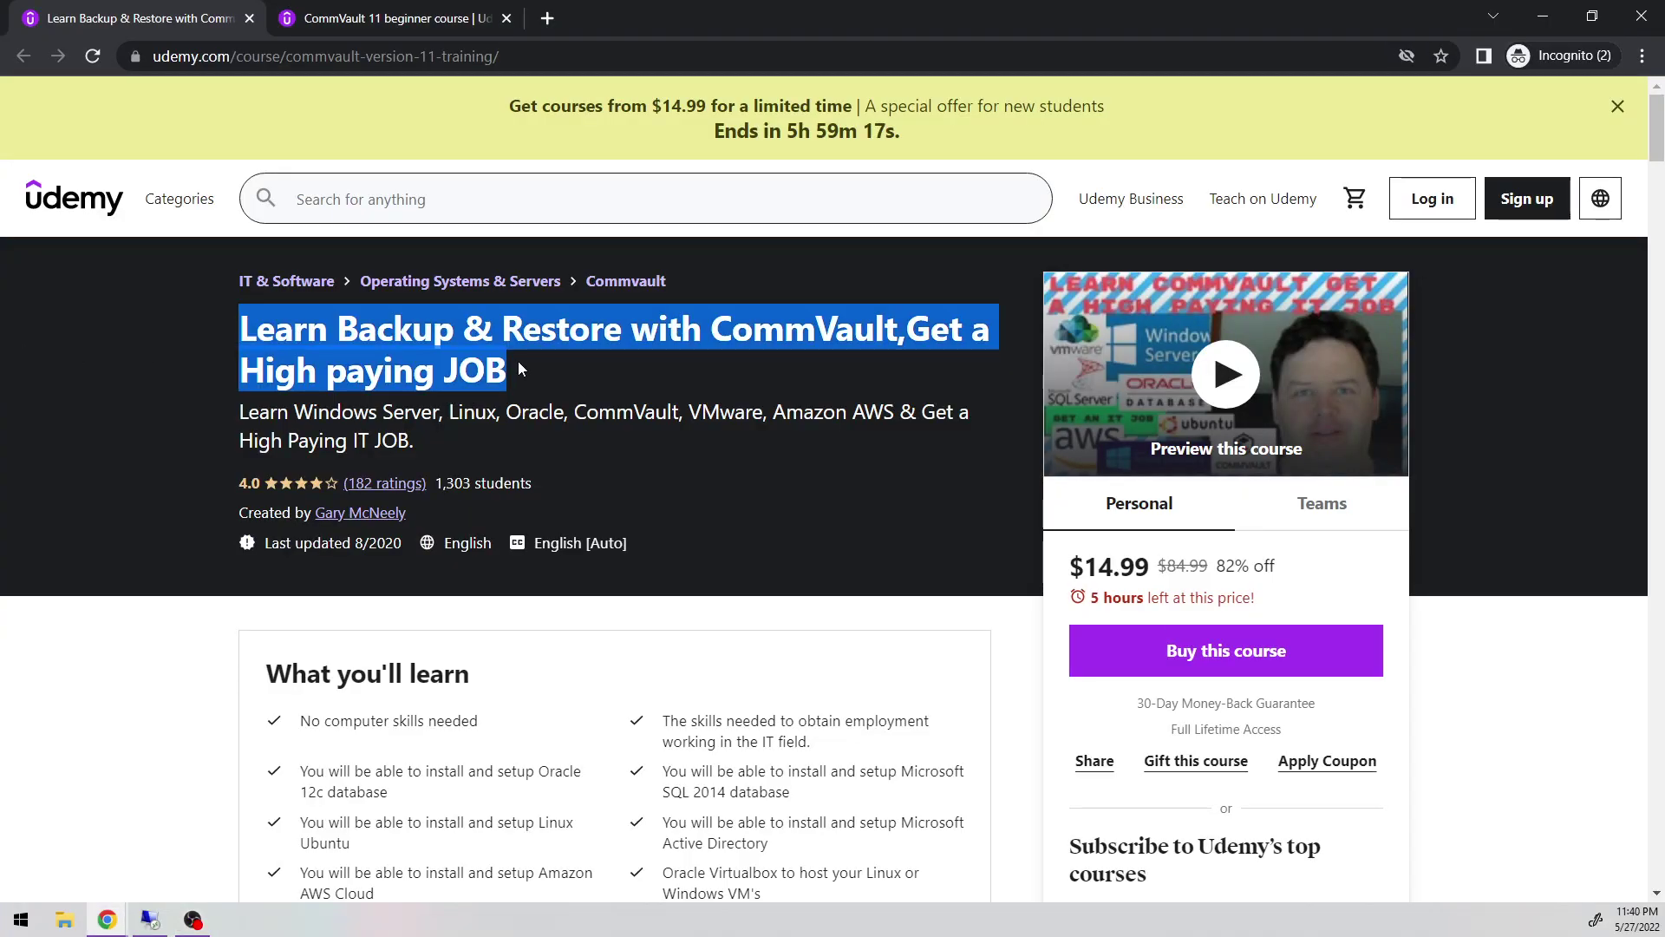
{"action": "left_click", "coordinate": [357, 358]}
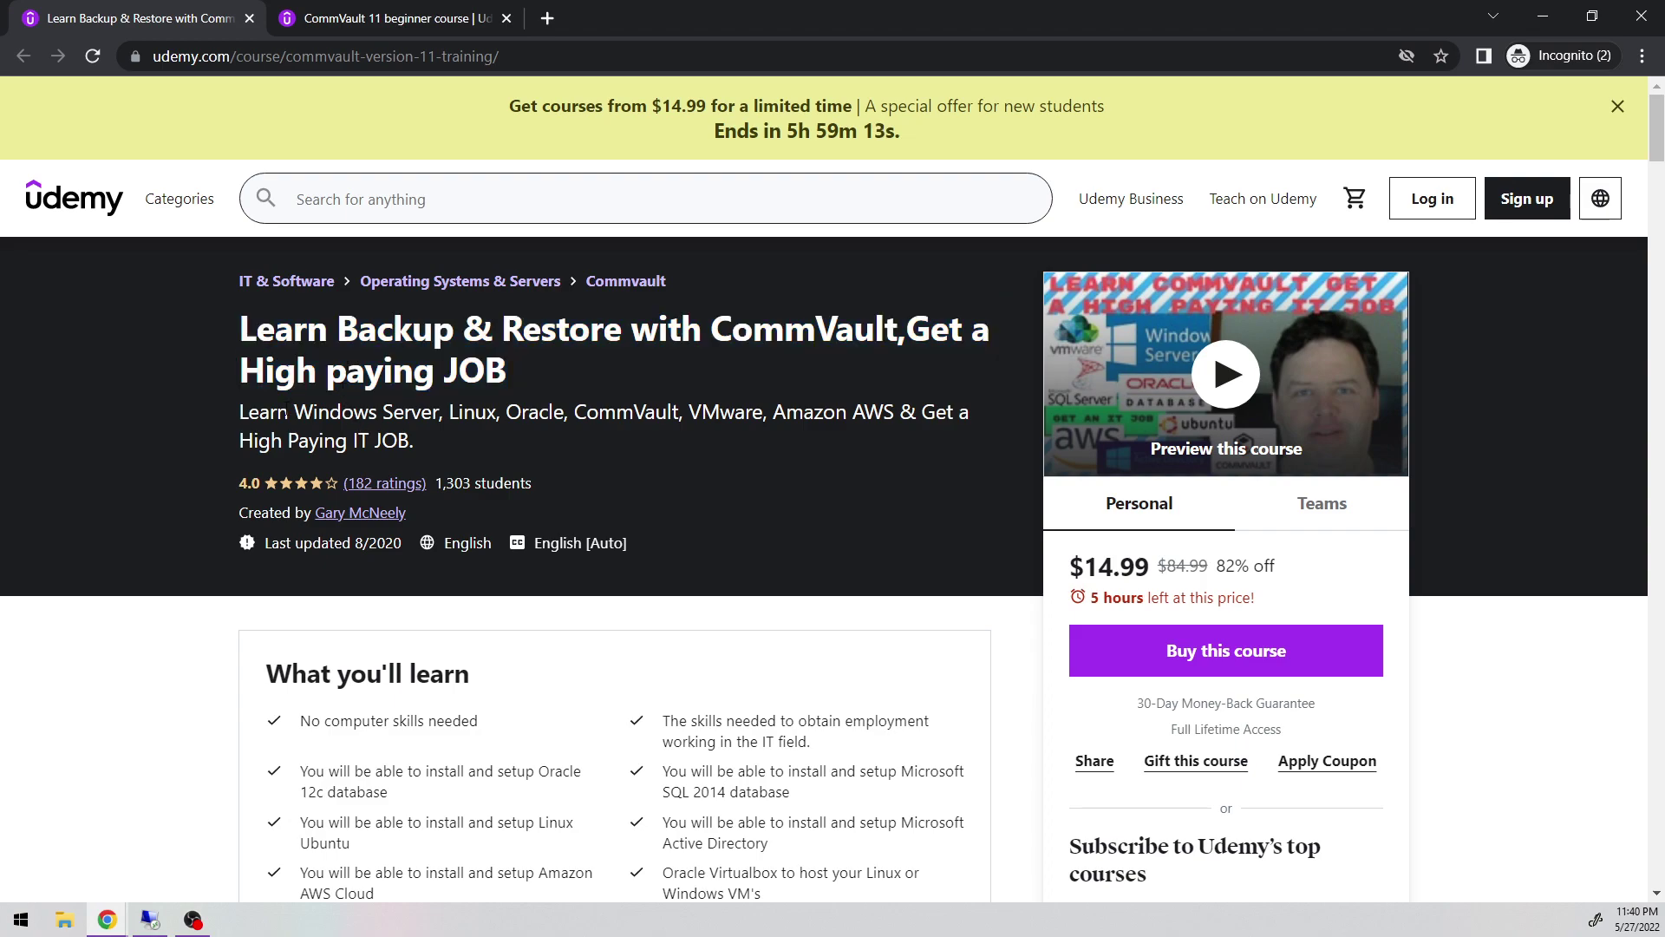
{"action": "left_click_drag", "start_coordinate": [239, 411], "coordinate": [673, 412]}
{"action": "left_click", "coordinate": [617, 416]}
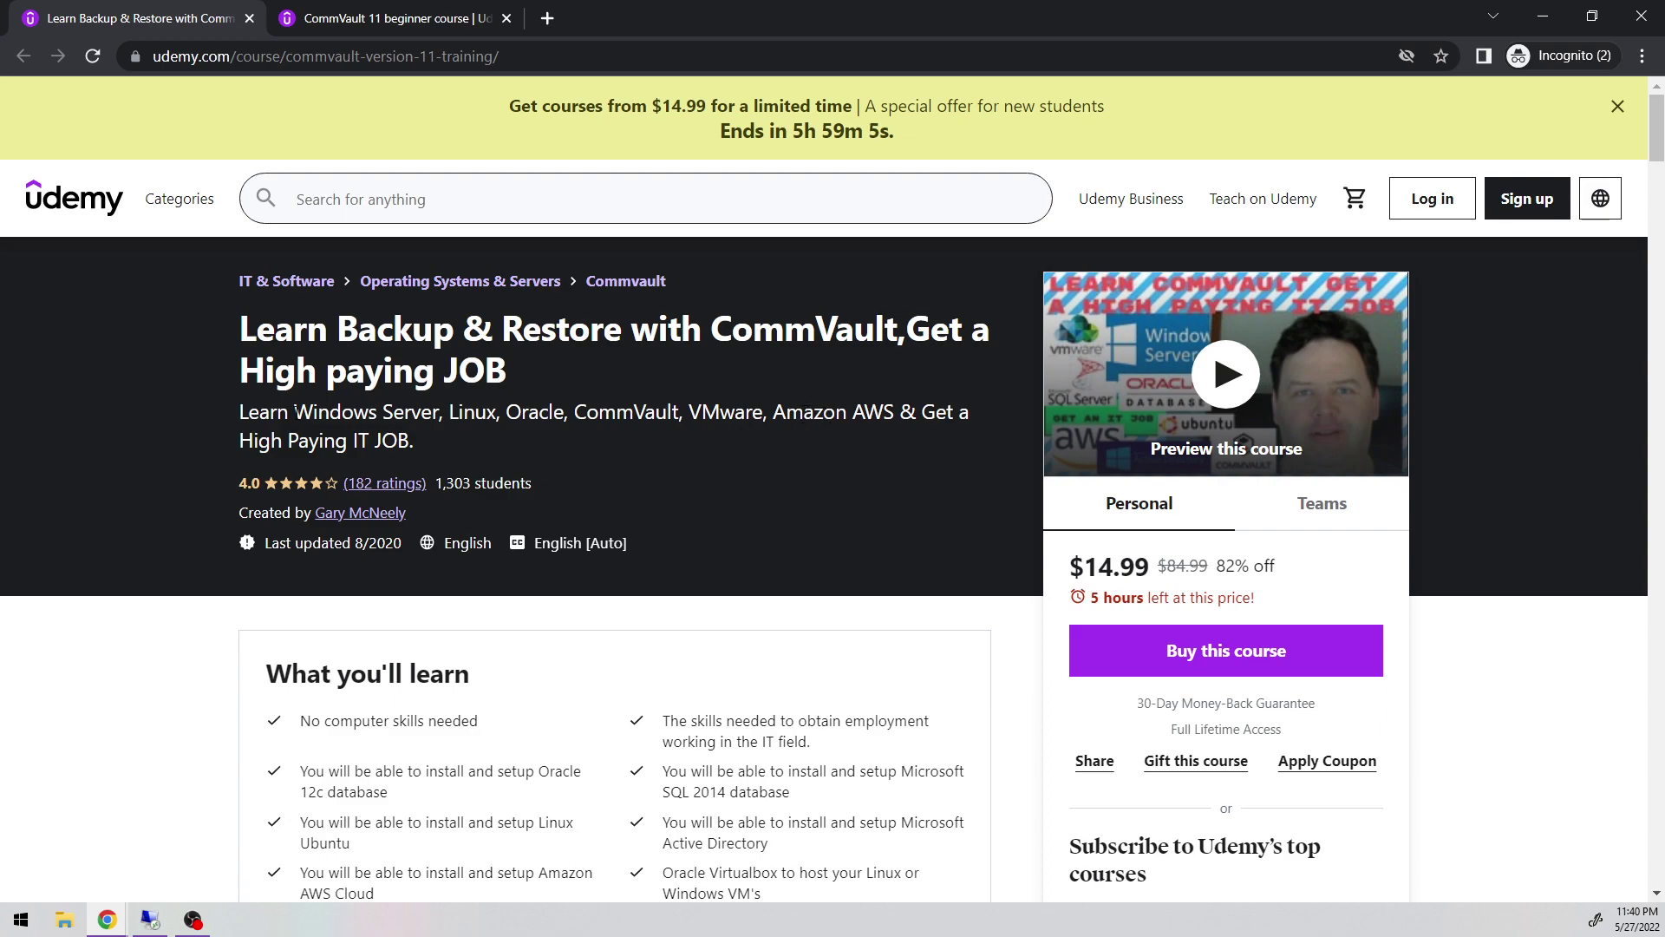
Step: Scroll down the course page, then move to the CommVault 11 beginner course tab
{"action": "scroll", "coordinate": [182, 386], "scroll_direction": "down", "scroll_amount": 8}
{"action": "scroll", "coordinate": [182, 386], "scroll_direction": "down", "scroll_amount": 4}
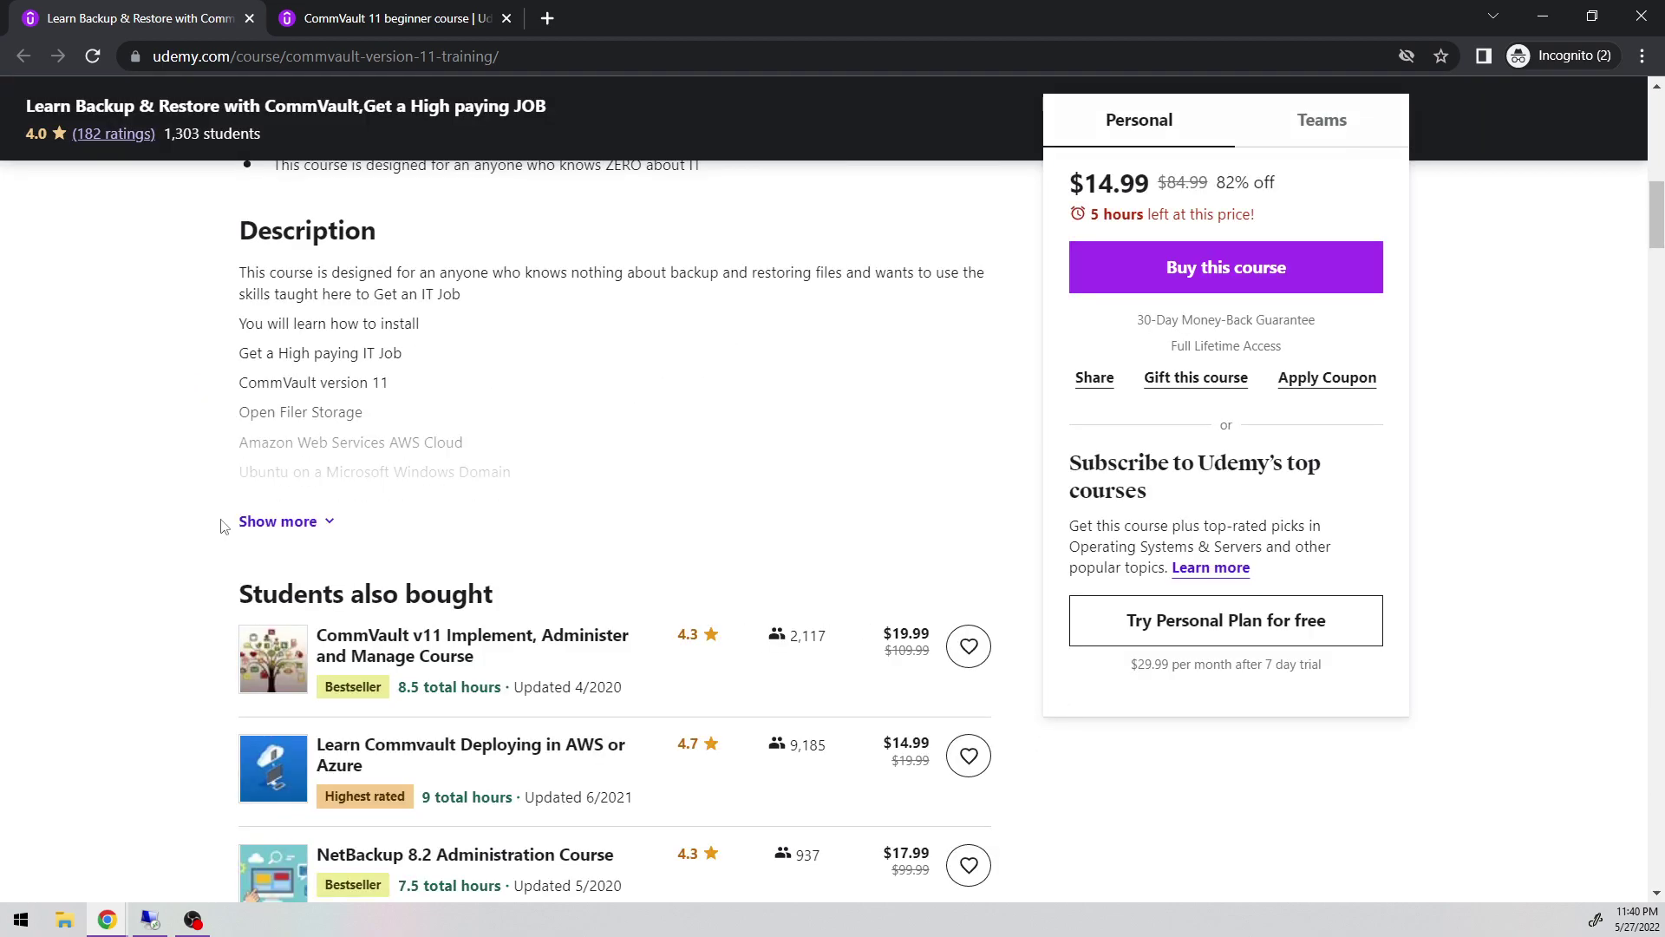
{"action": "key", "text": "ctrl+Tab"}
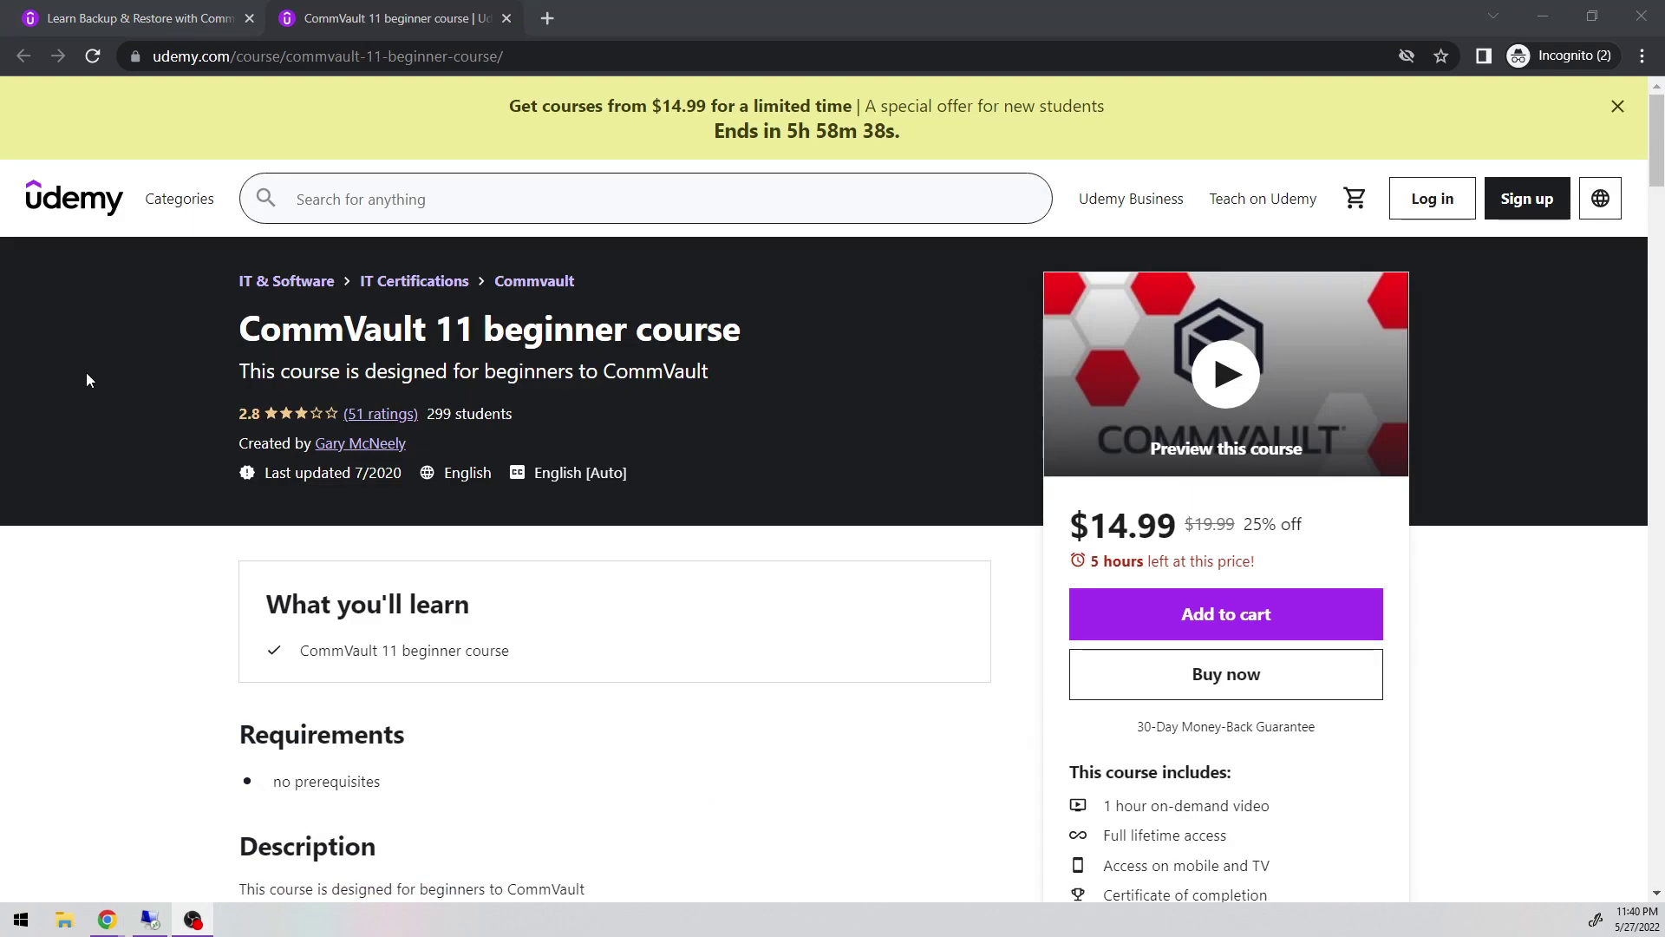
{"action": "mouse_move", "coordinate": [180, 198]}
{"action": "scroll", "coordinate": [907, 486], "scroll_direction": "down", "scroll_amount": 2}
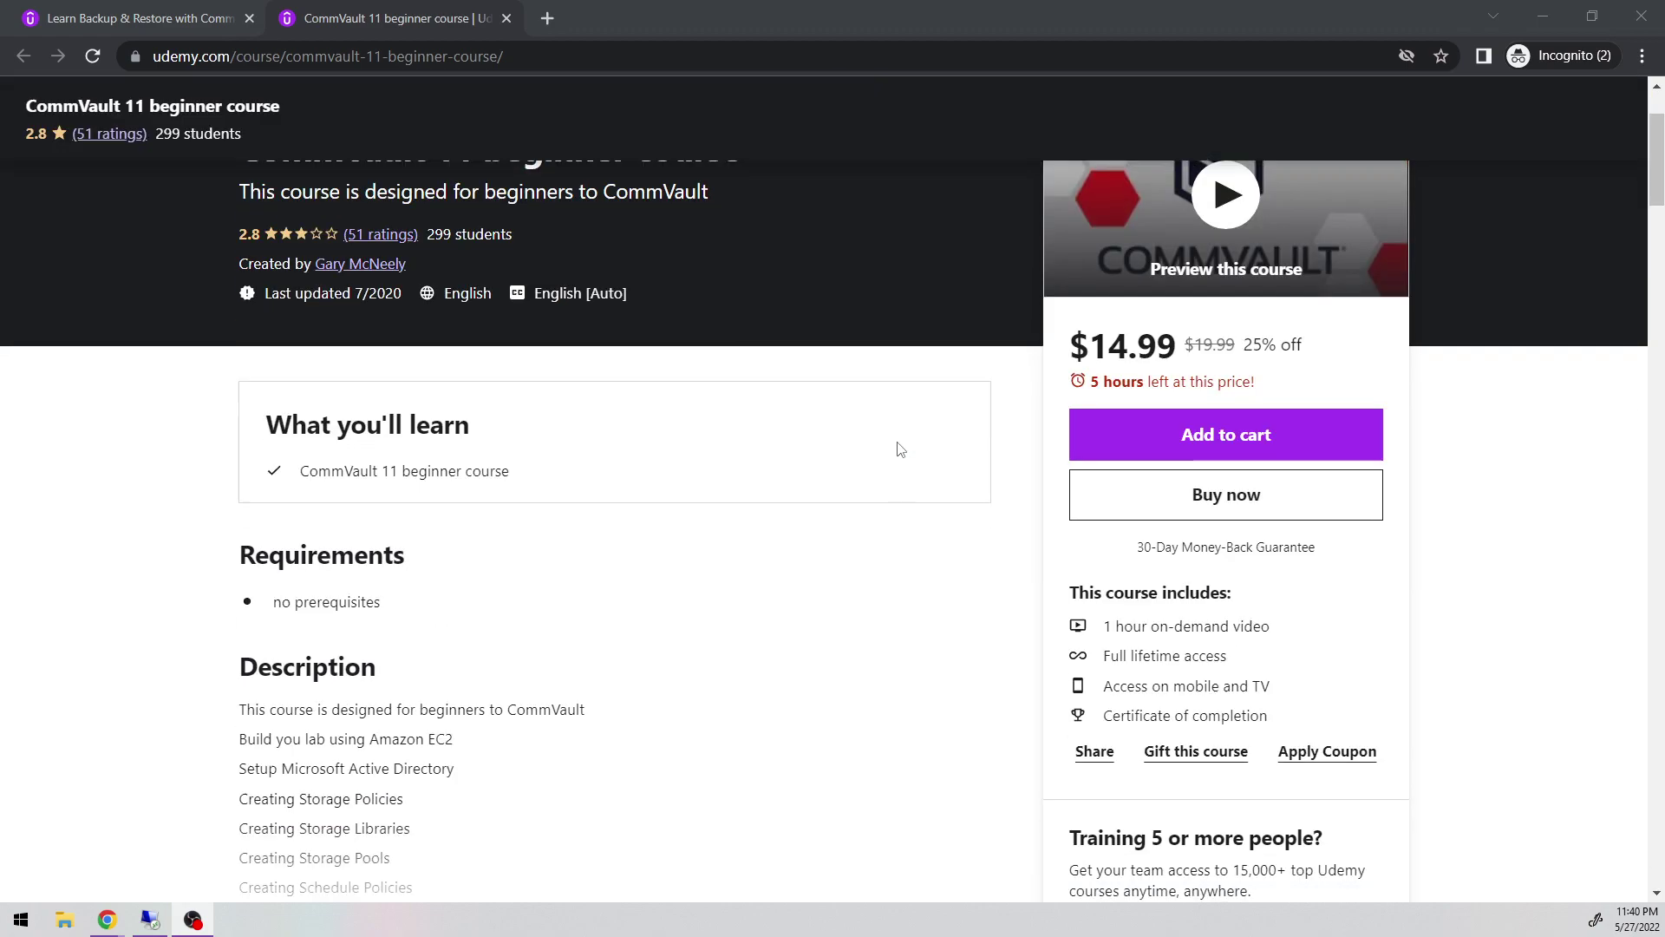
{"action": "scroll", "coordinate": [833, 486], "scroll_direction": "up", "scroll_amount": 2}
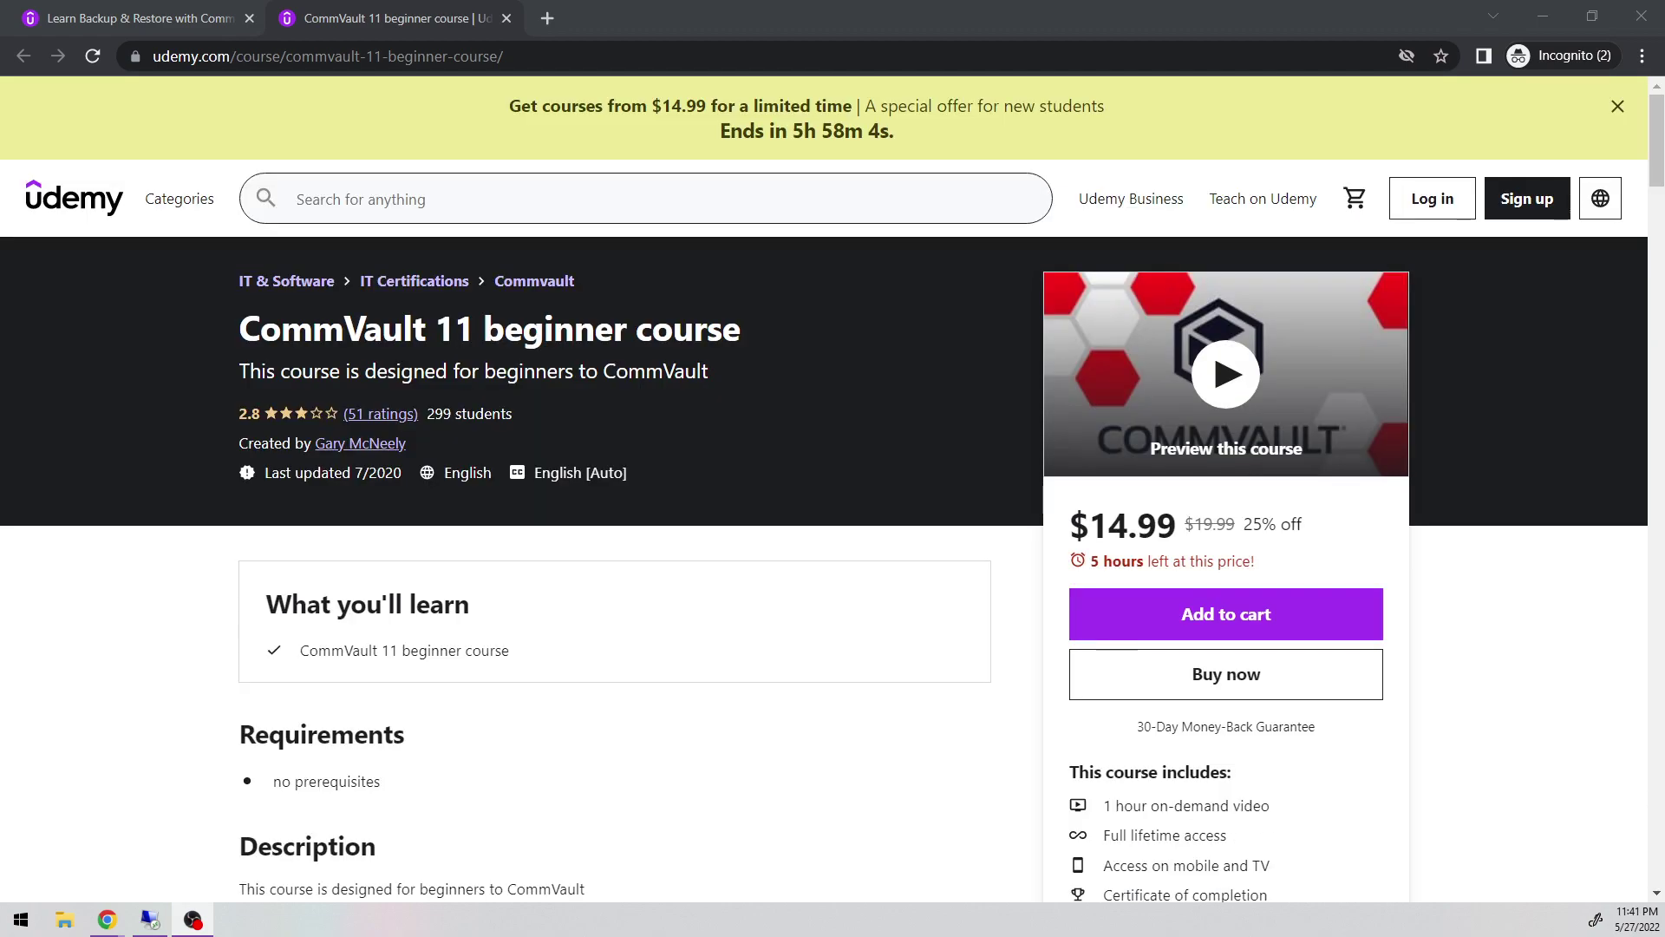
{"action": "scroll", "coordinate": [149, 508], "scroll_direction": "down", "scroll_amount": 1}
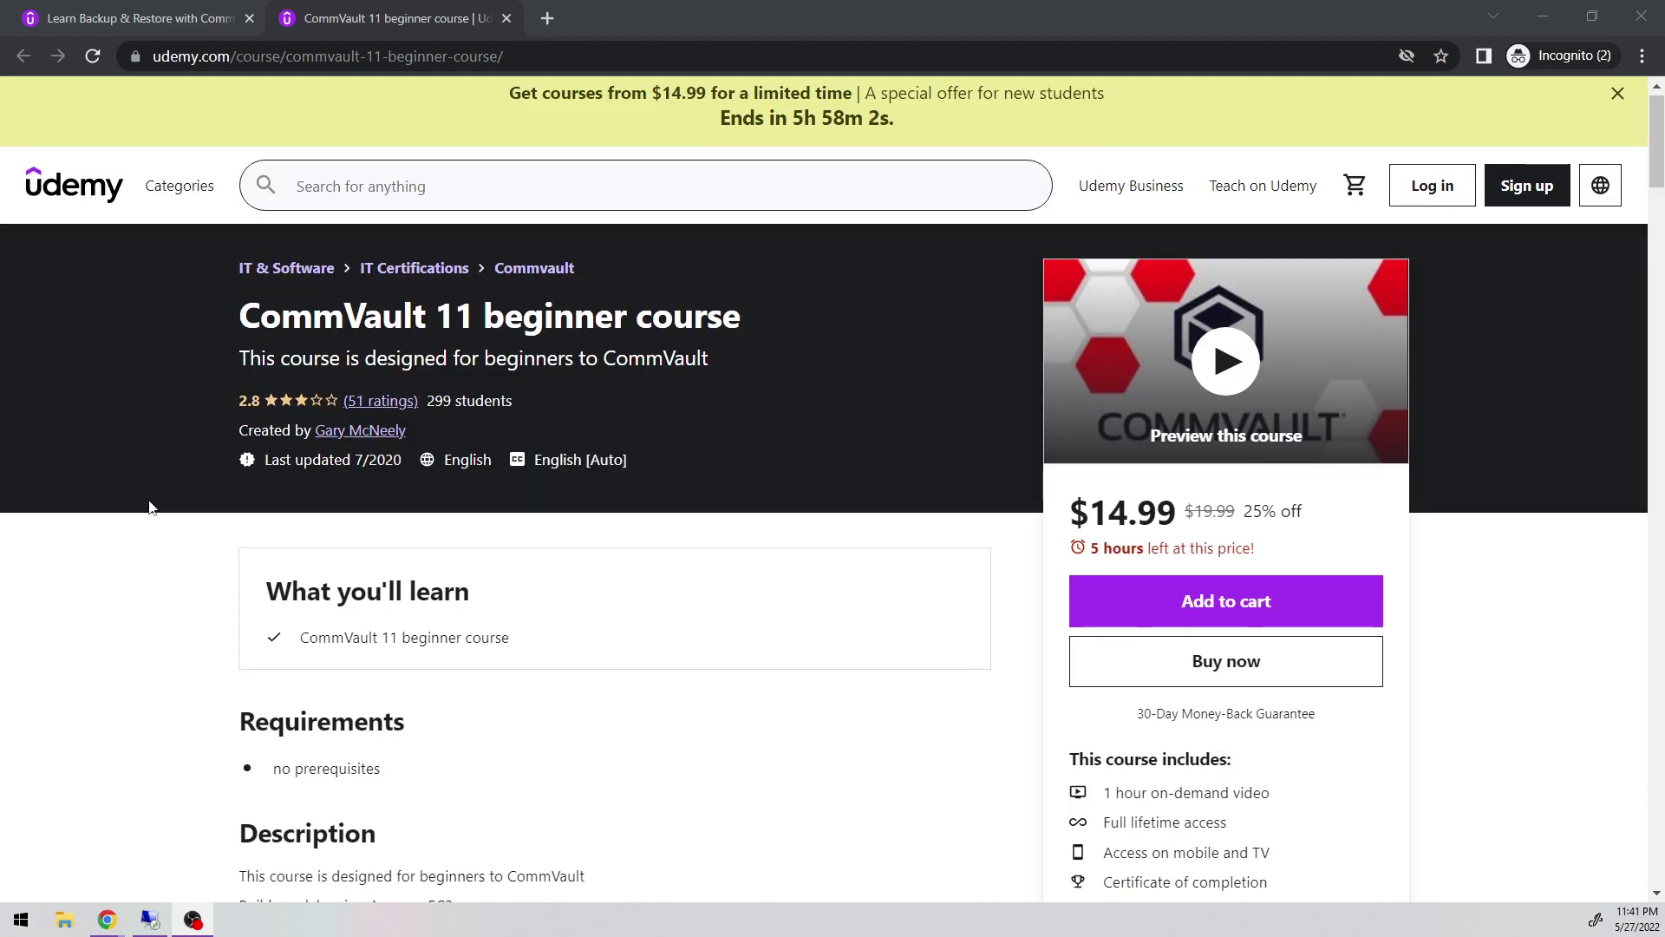
{"action": "scroll", "coordinate": [149, 507], "scroll_direction": "down", "scroll_amount": 4}
{"action": "scroll", "coordinate": [143, 495], "scroll_direction": "up", "scroll_amount": 5}
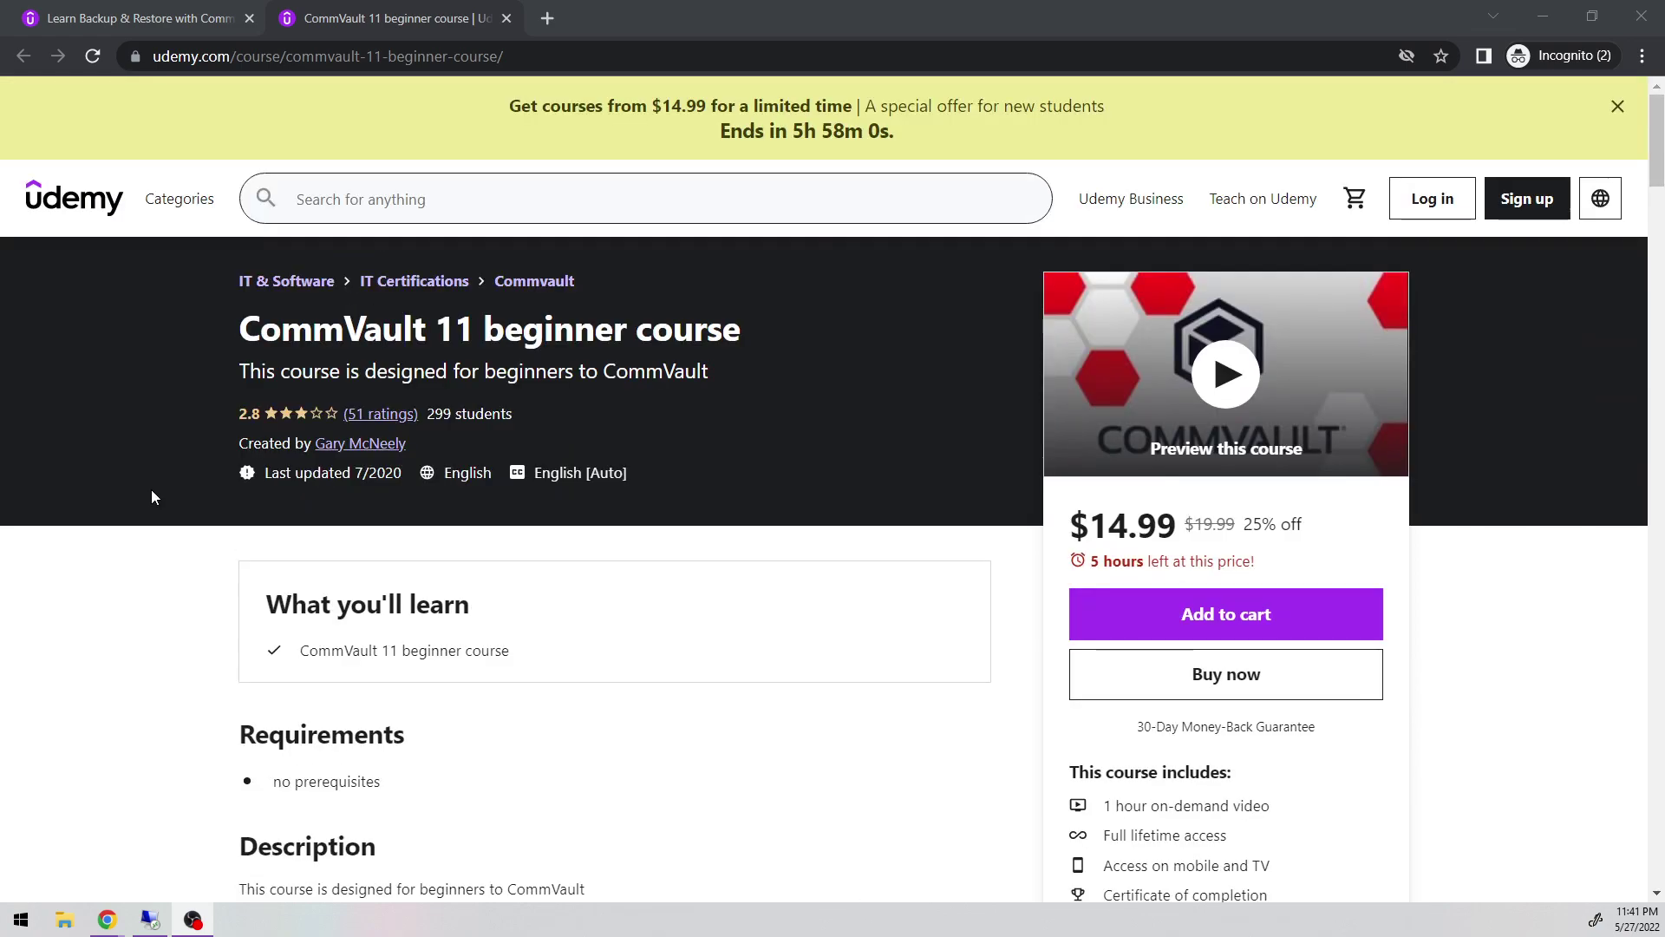